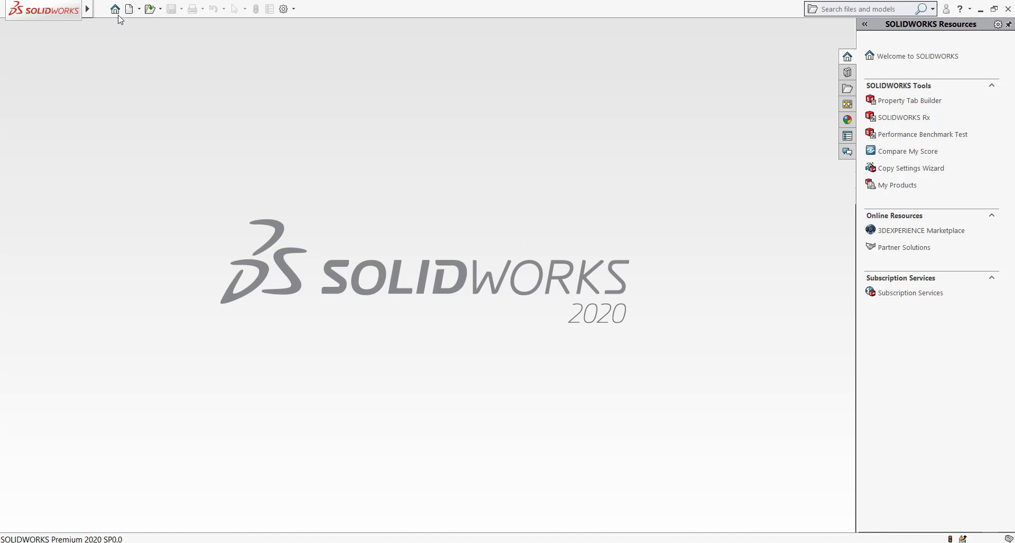
# Create a new blank part document, Part2, from the Welcome to SOLIDWORKS dialog.
pyautogui.click(115, 9)
pyautogui.click(251, 142)
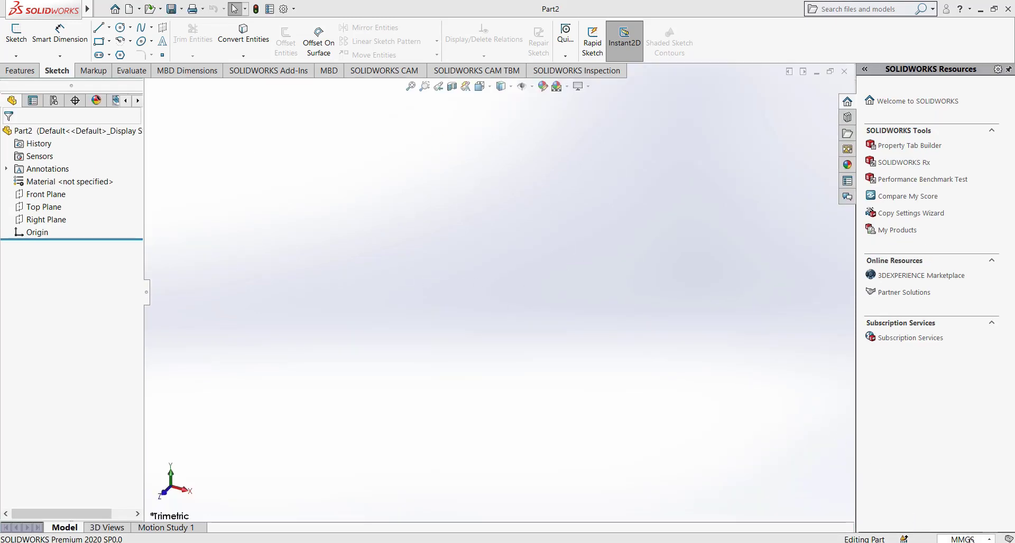
# Keep the part in MMGS units and start Sketch1 on the Front Plane.
pyautogui.click(986, 539)
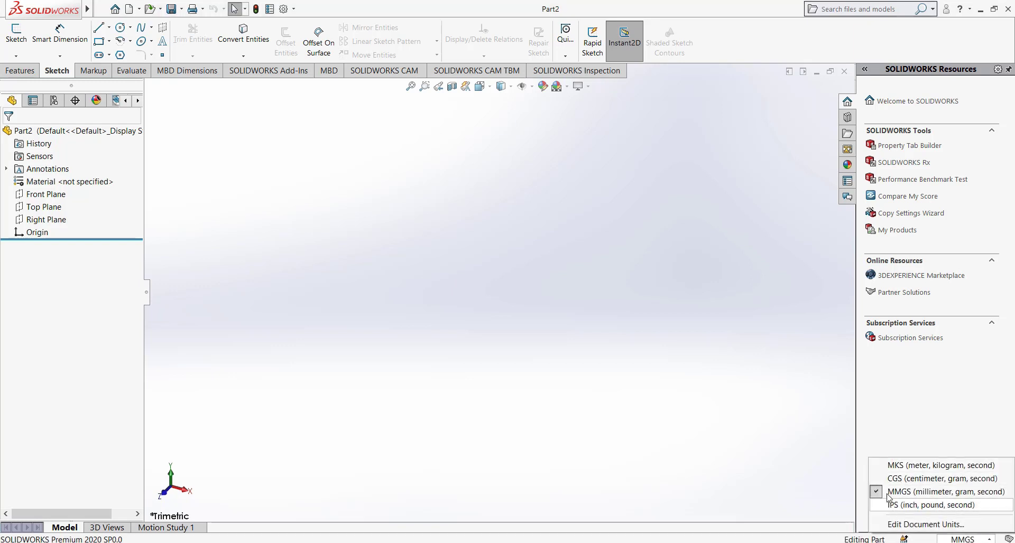
pyautogui.click(491, 288)
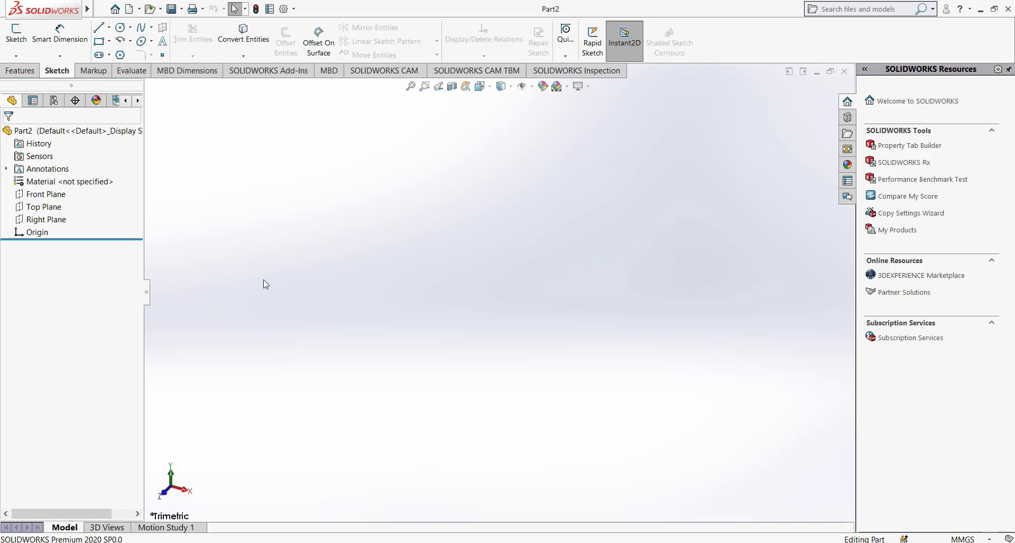
pyautogui.click(46, 197)
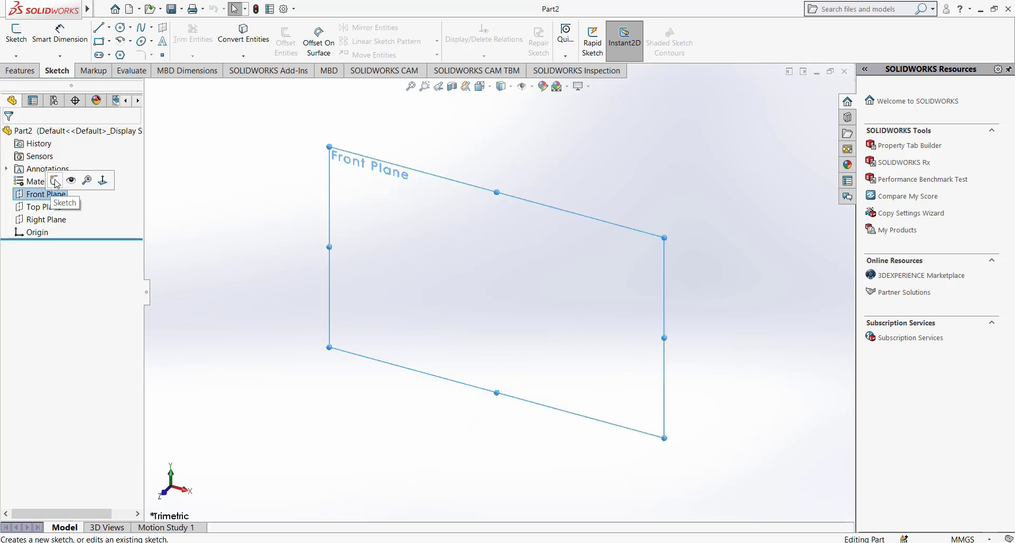
pyautogui.click(55, 182)
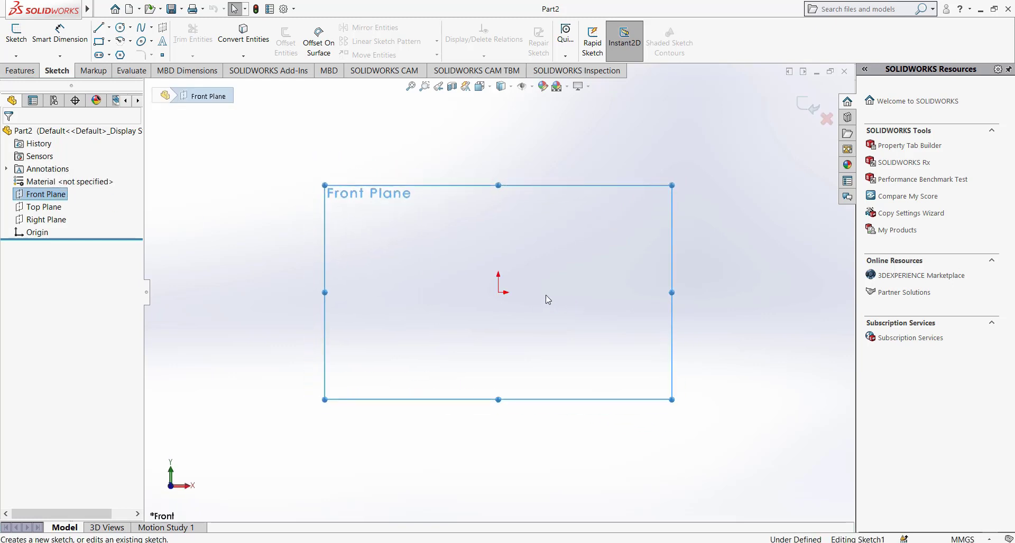
# Zoom into the sketch area and expand the Spline flyout on the Sketch tab.
pyautogui.scroll(-2, 502, 278)
pyautogui.scroll(-1, 515, 288)
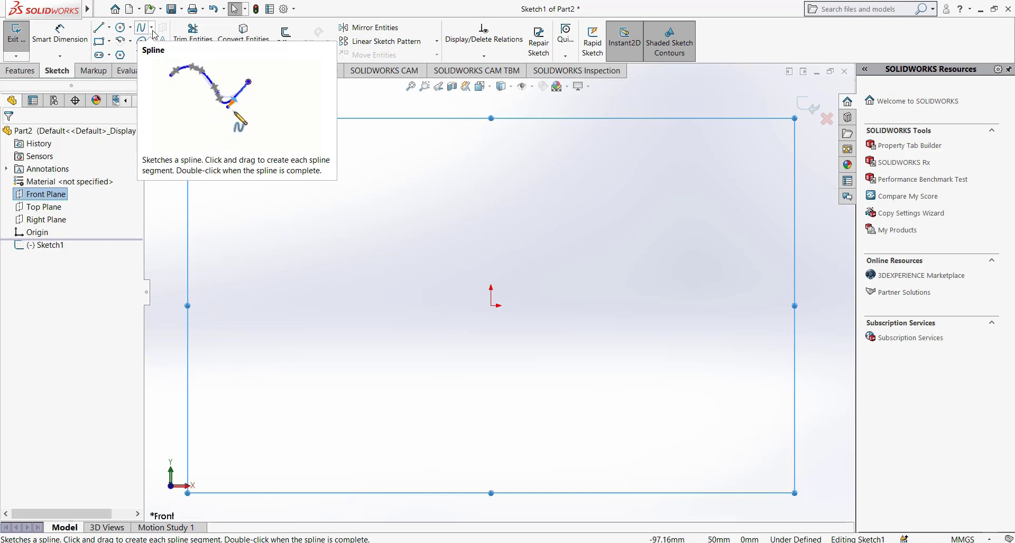
pyautogui.click(152, 27)
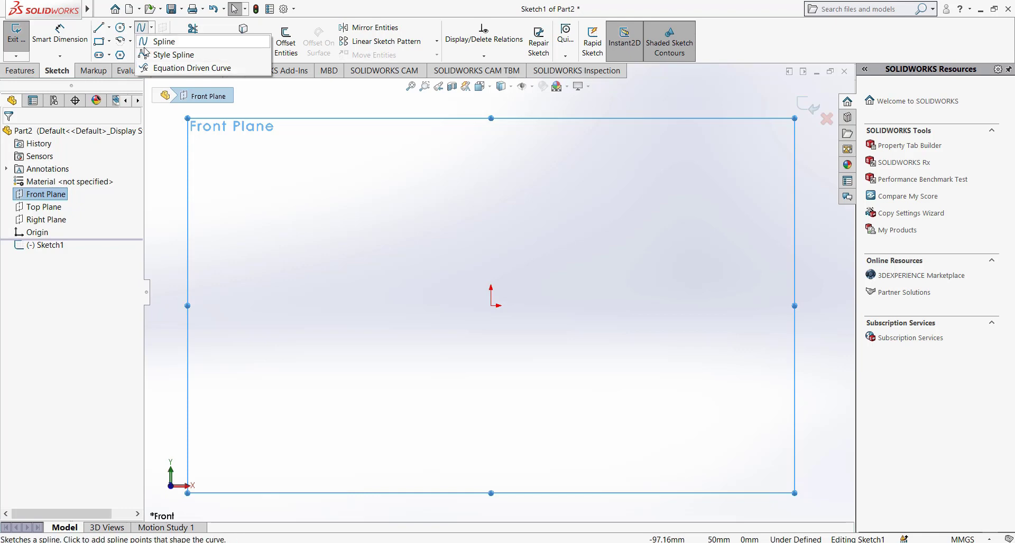
# Draw a freehand spline through six points in a wave, with two crests and a trough below the origin.
pyautogui.click(186, 46)
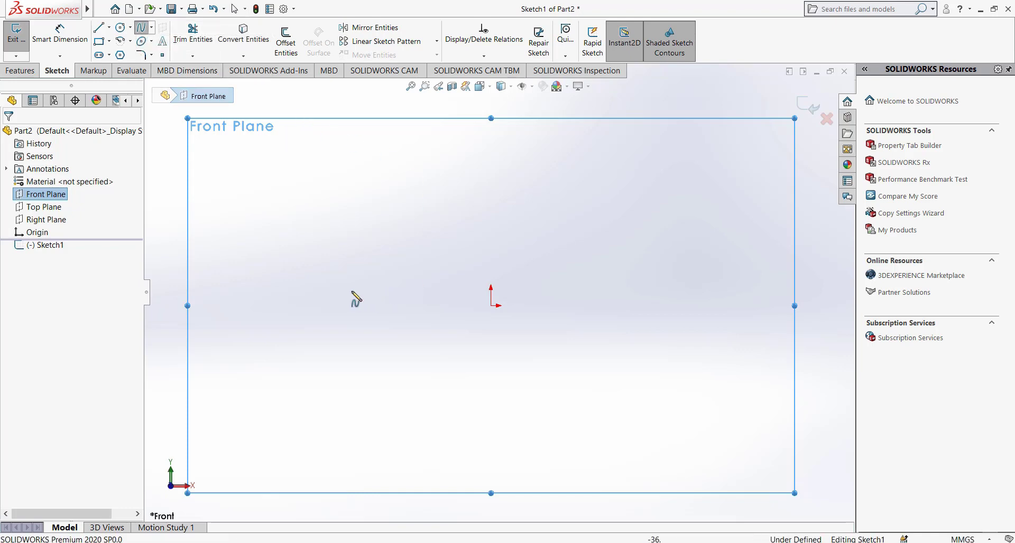
pyautogui.click(323, 296)
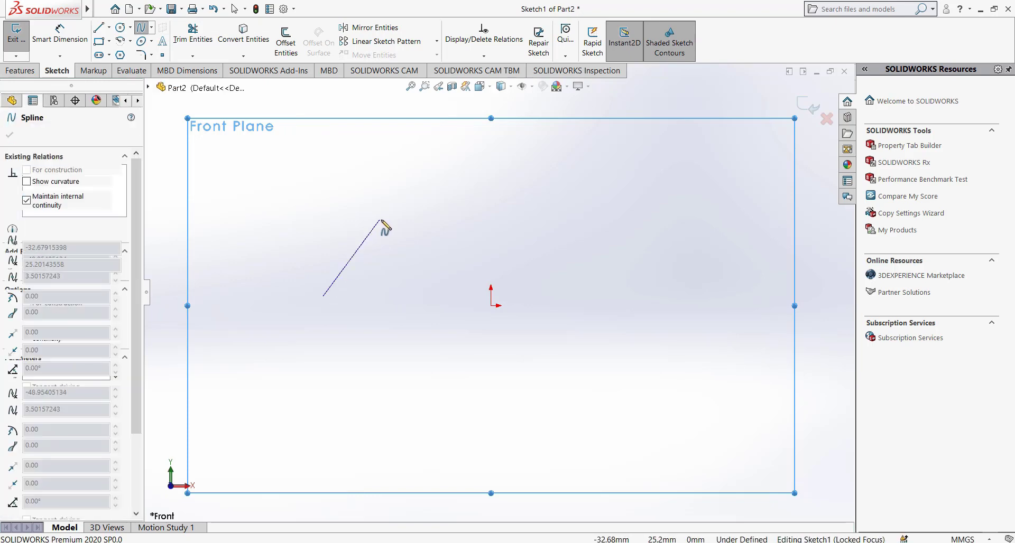
pyautogui.click(398, 218)
pyautogui.click(491, 321)
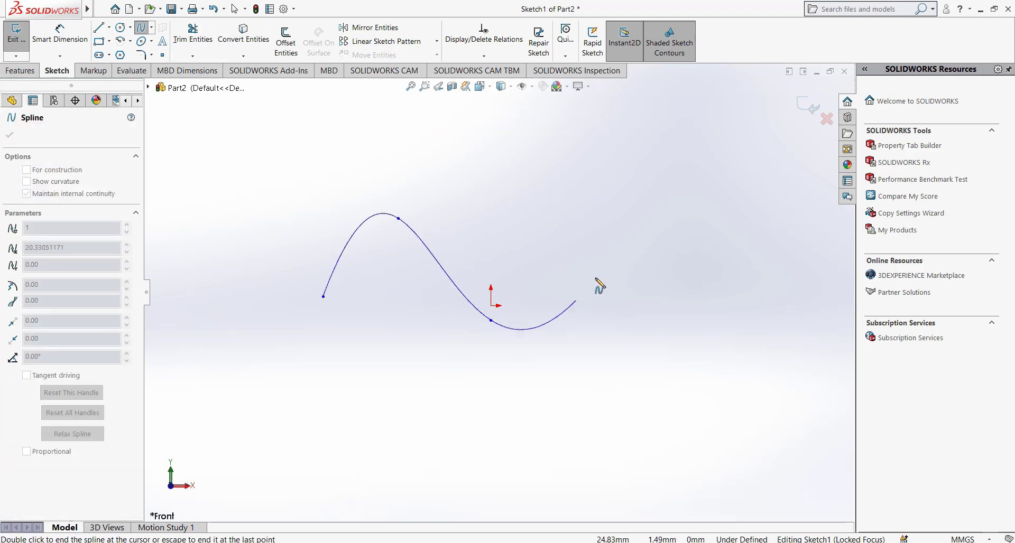
pyautogui.click(612, 229)
pyautogui.click(678, 268)
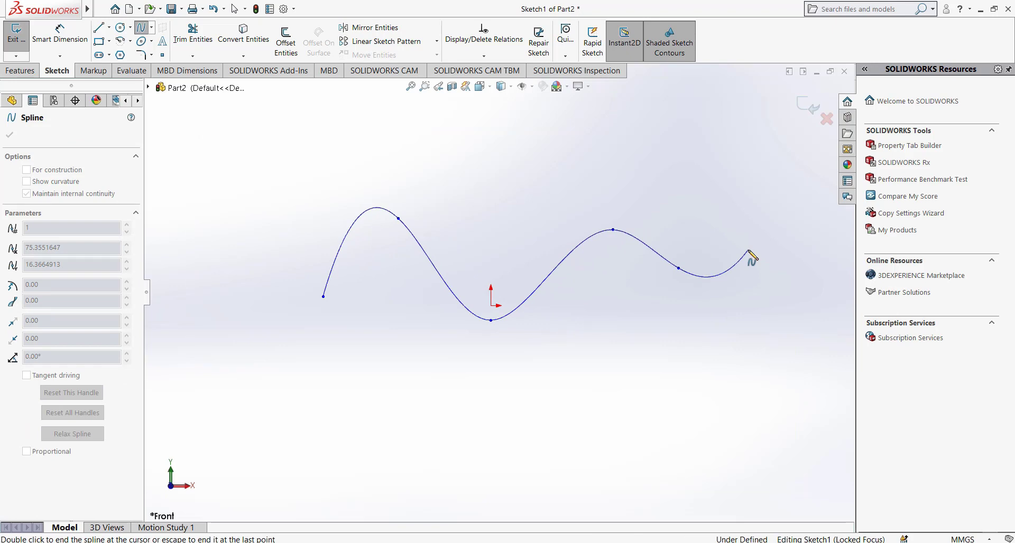
pyautogui.click(748, 251)
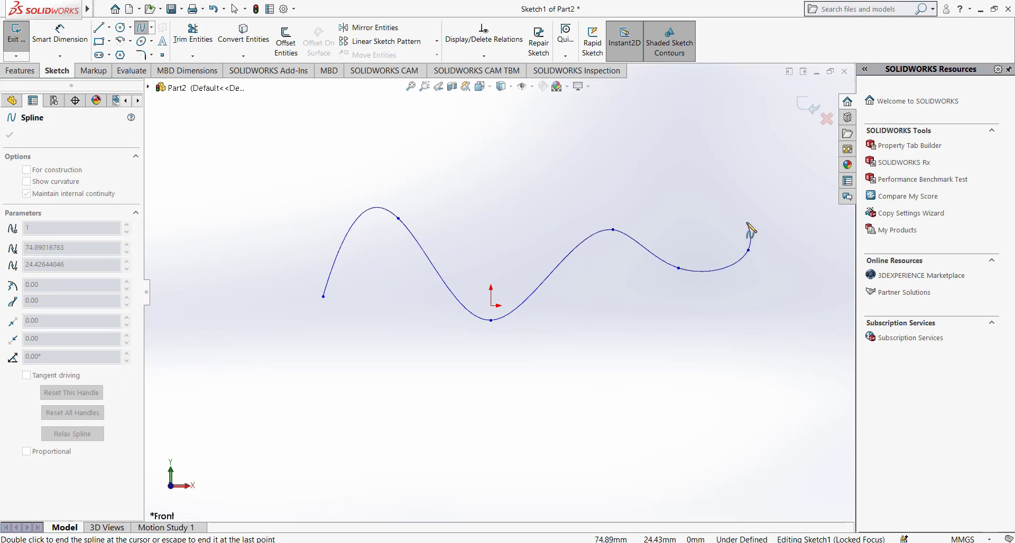
pyautogui.doubleClick(749, 230)
pyautogui.scroll(-2, 680, 254)
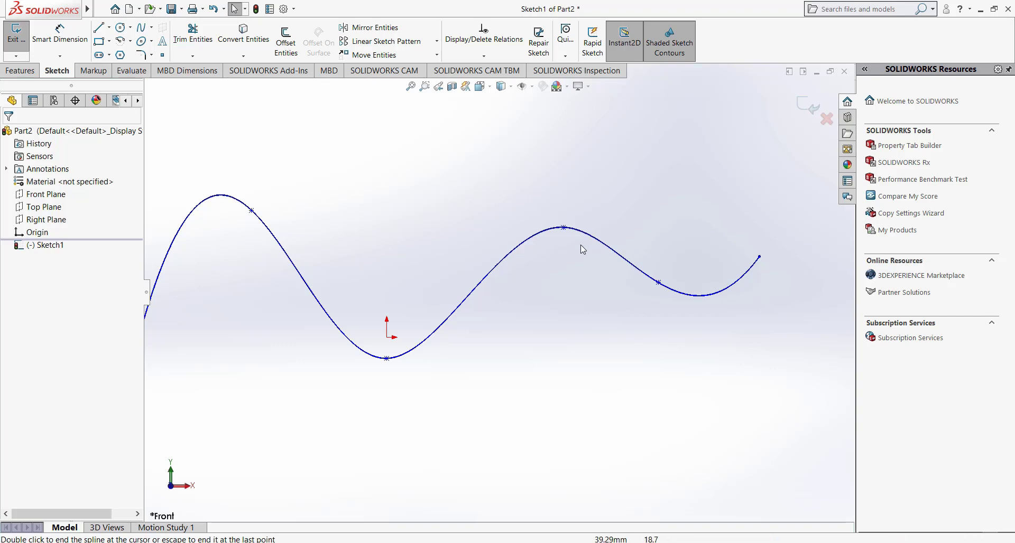
# Drag the spline's start tangent handle up to about 80.74° so the first hump rises steeply.
pyautogui.scroll(1, 507, 245)
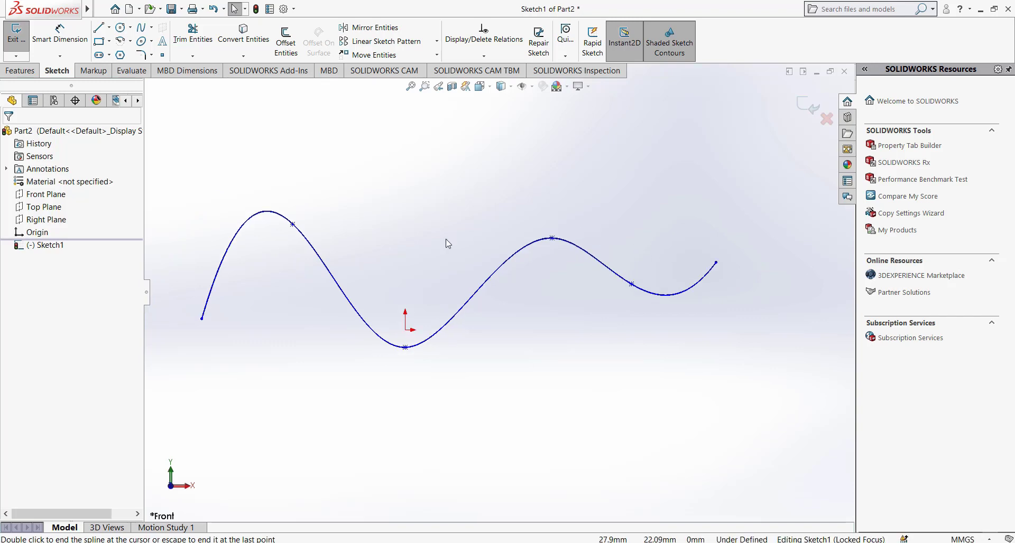
pyautogui.click(330, 276)
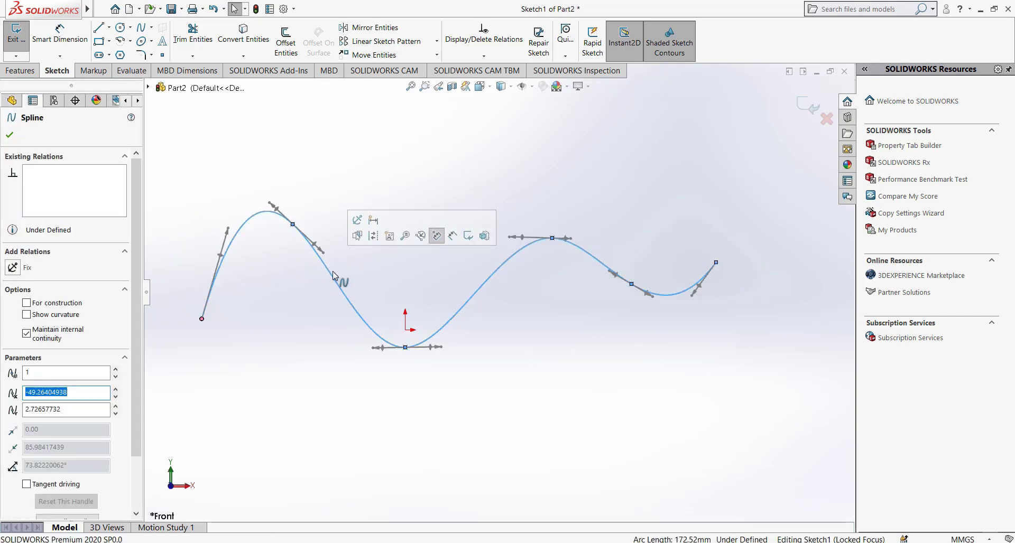
pyautogui.scroll(-1, 311, 272)
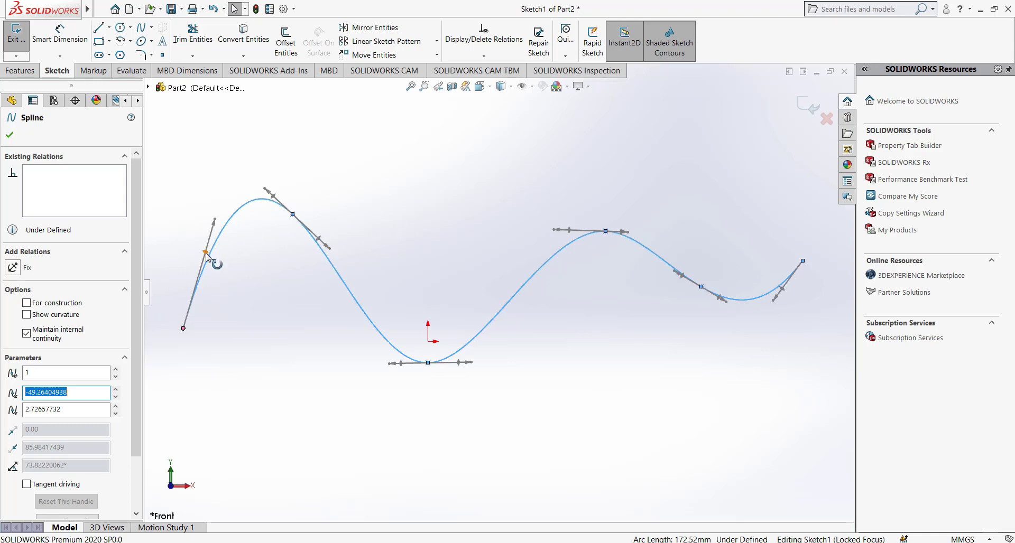
pyautogui.moveTo(206, 256)
pyautogui.mouseDown()
pyautogui.moveTo(294, 246)
pyautogui.moveTo(263, 262)
pyautogui.moveTo(215, 176)
pyautogui.moveTo(195, 180)
pyautogui.moveTo(207, 186)
pyautogui.mouseUp()
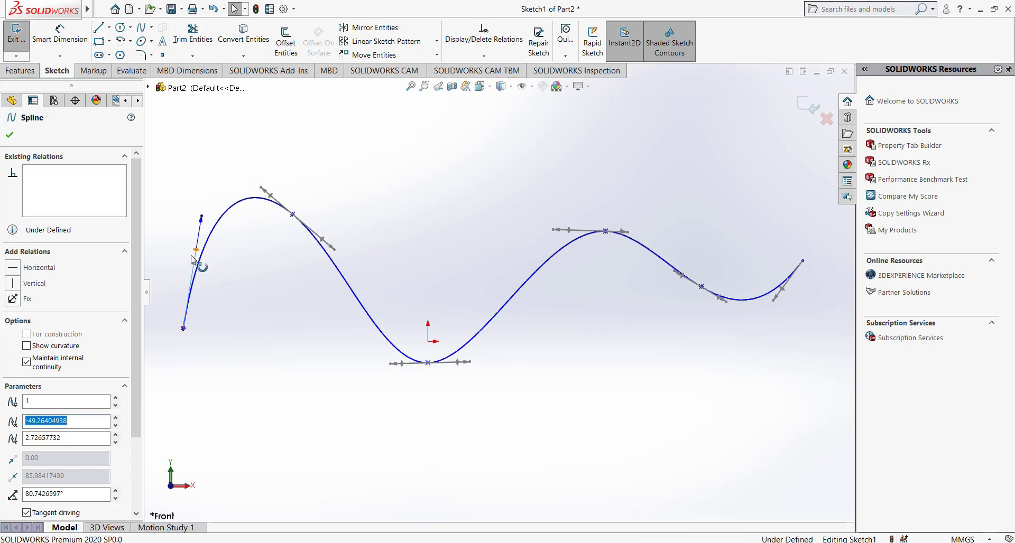
# Make the spline's start tangent Vertical and the trough point's tangent Horizontal.
pyautogui.click(11, 286)
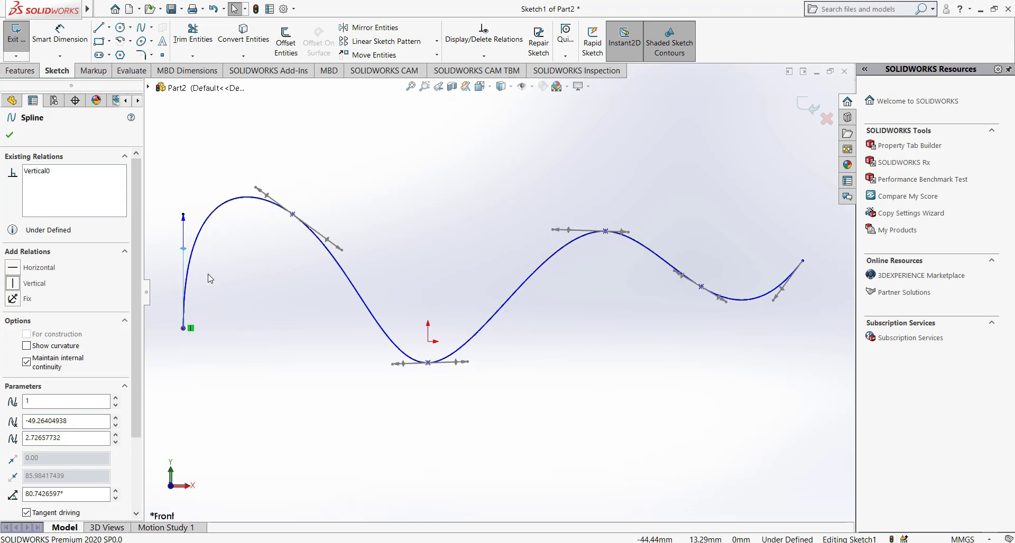
pyautogui.click(457, 364)
pyautogui.click(13, 268)
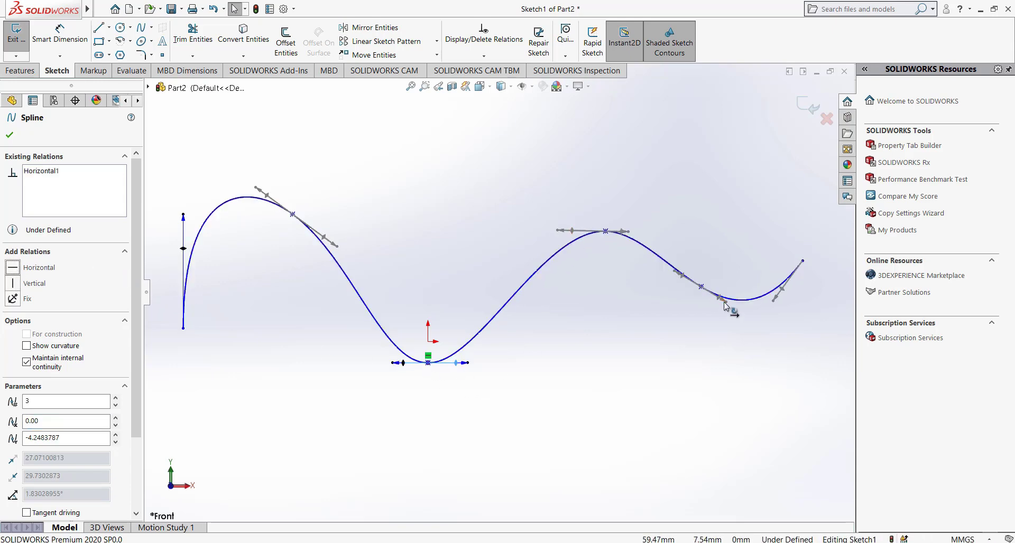
# Rotate the fifth point's tangent handle to reshape the right hump, then accept the spline edit.
pyautogui.moveTo(717, 298); pyautogui.dragTo(733, 255)
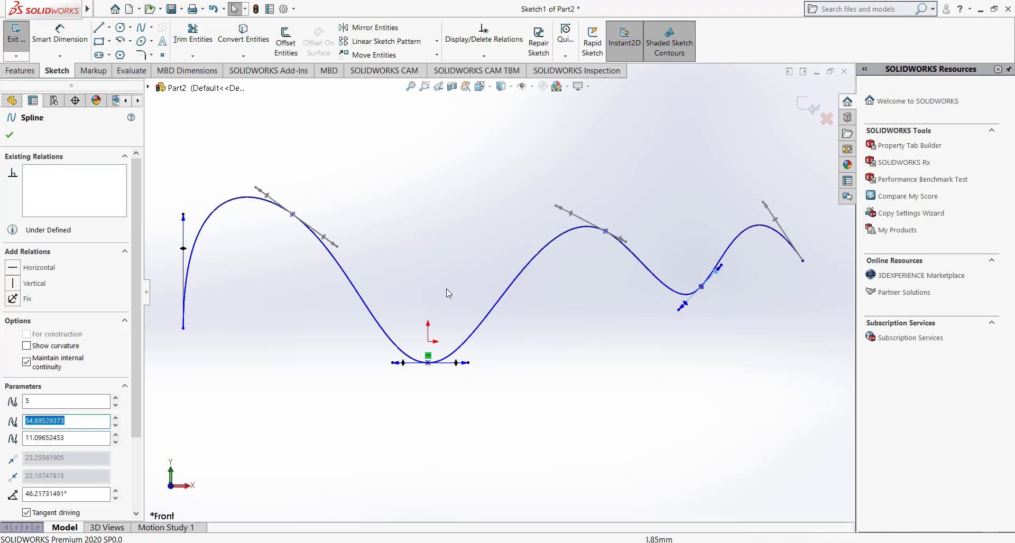
pyautogui.scroll(1, 550, 295)
pyautogui.scroll(-1, 438, 264)
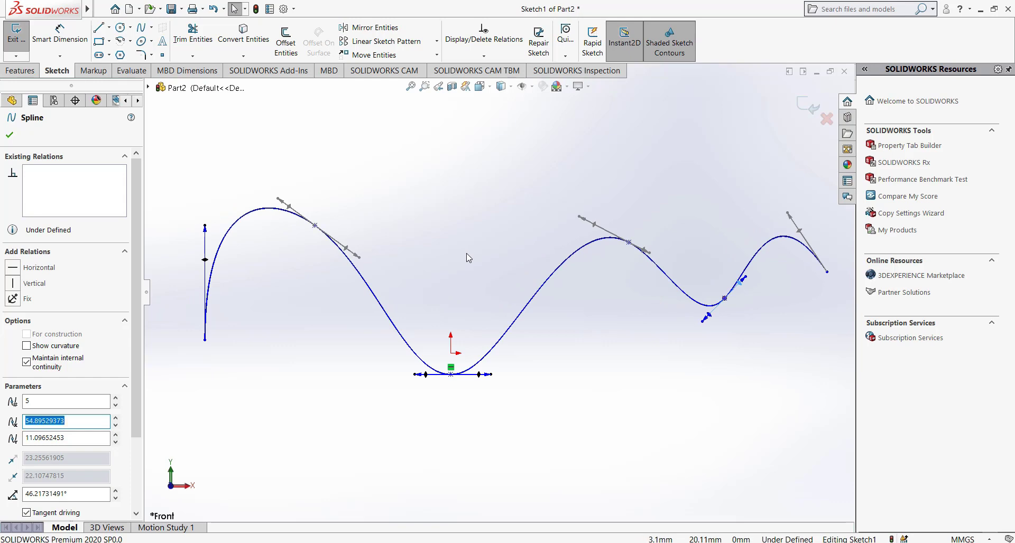
pyautogui.click(9, 135)
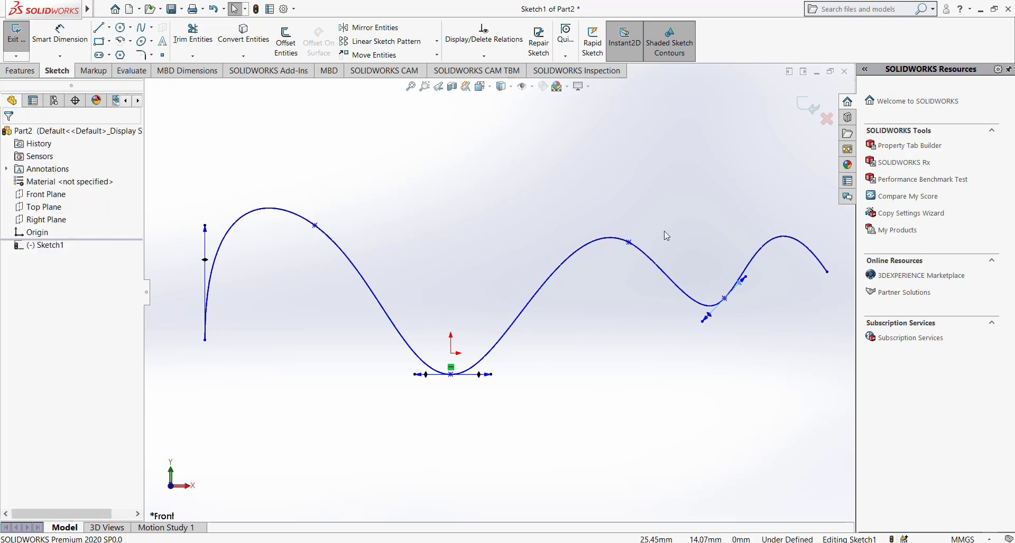
# Give the spline a driving length dimension of 180 mm with Smart Dimension.
pyautogui.click(60, 33)
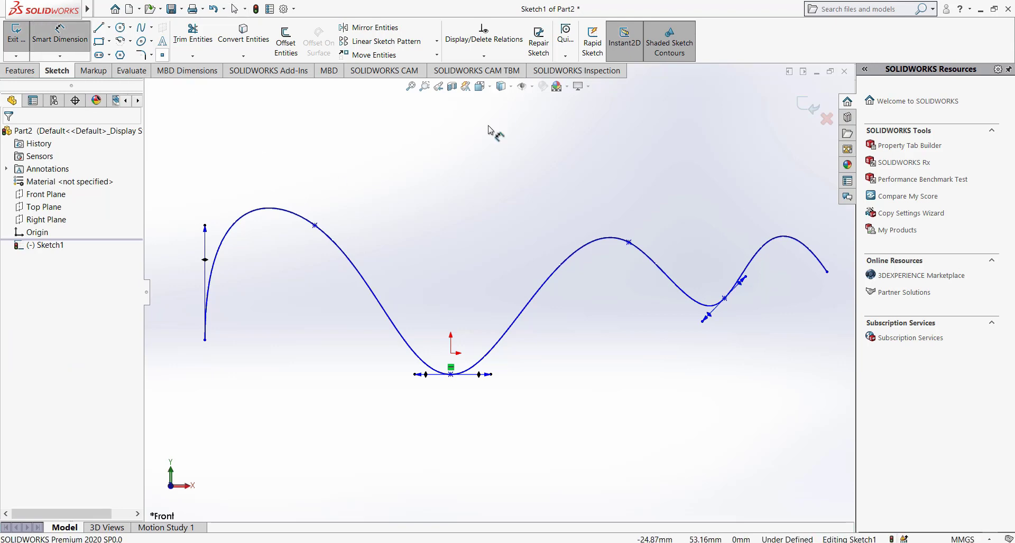
pyautogui.click(346, 259)
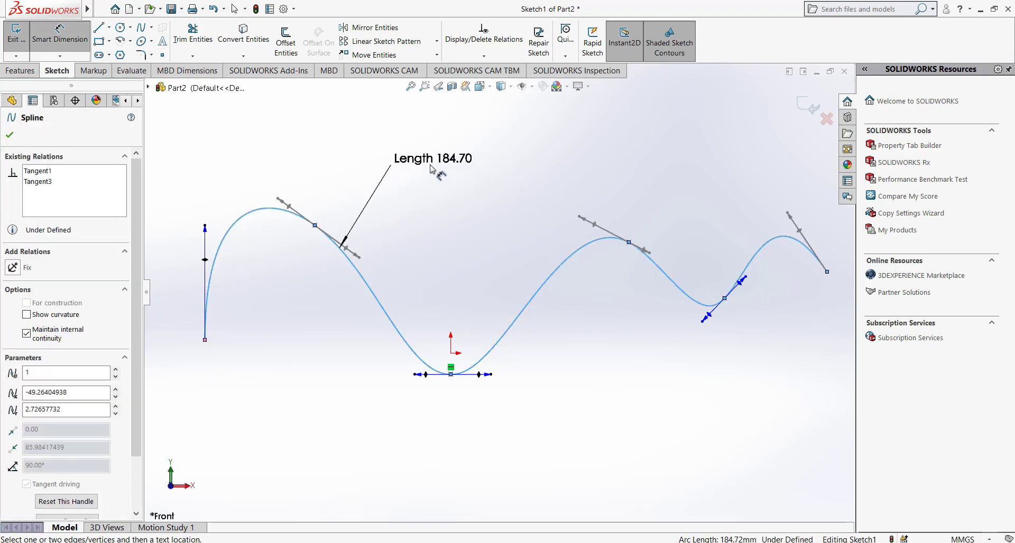
pyautogui.click(436, 182)
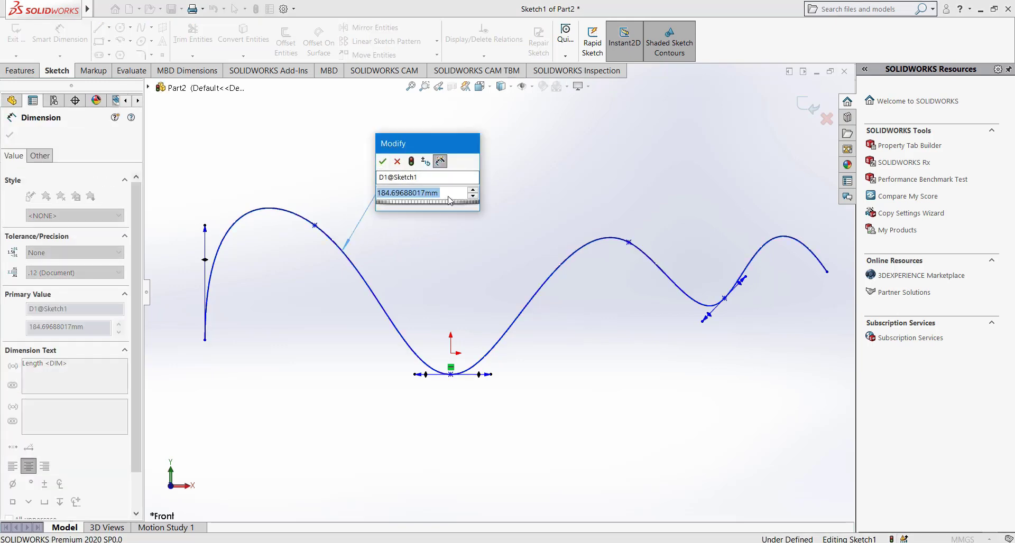
pyautogui.write('180')
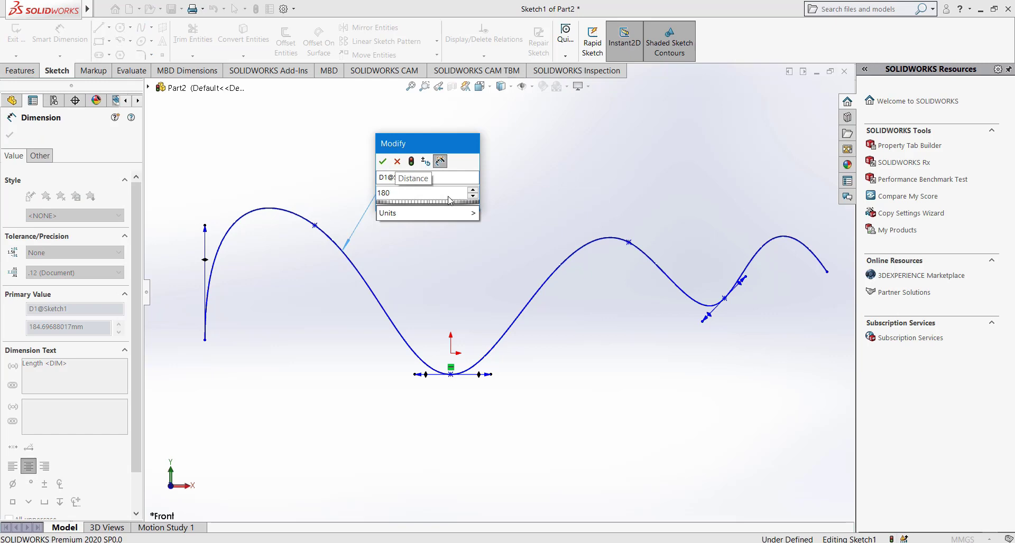
pyautogui.click(383, 161)
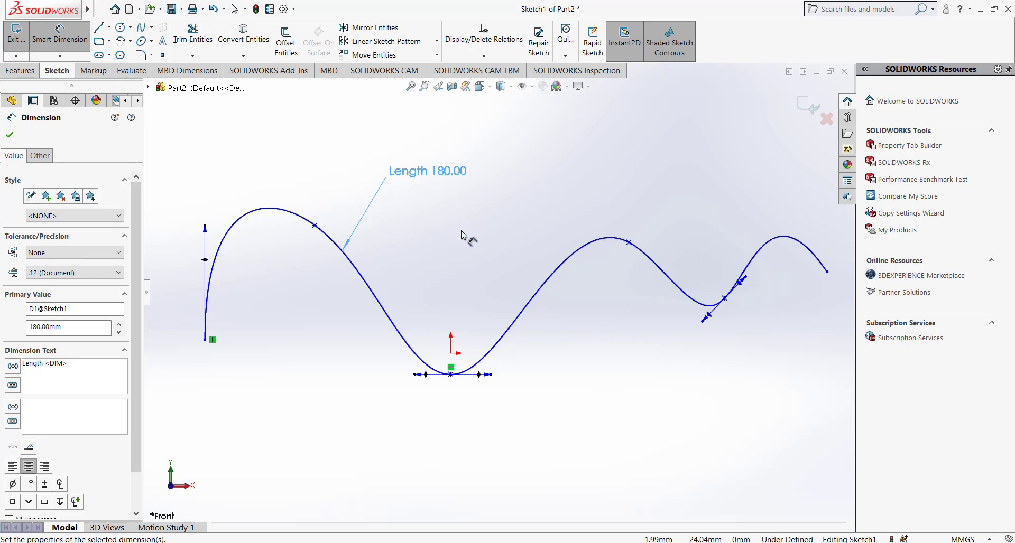
pyautogui.press('Escape')
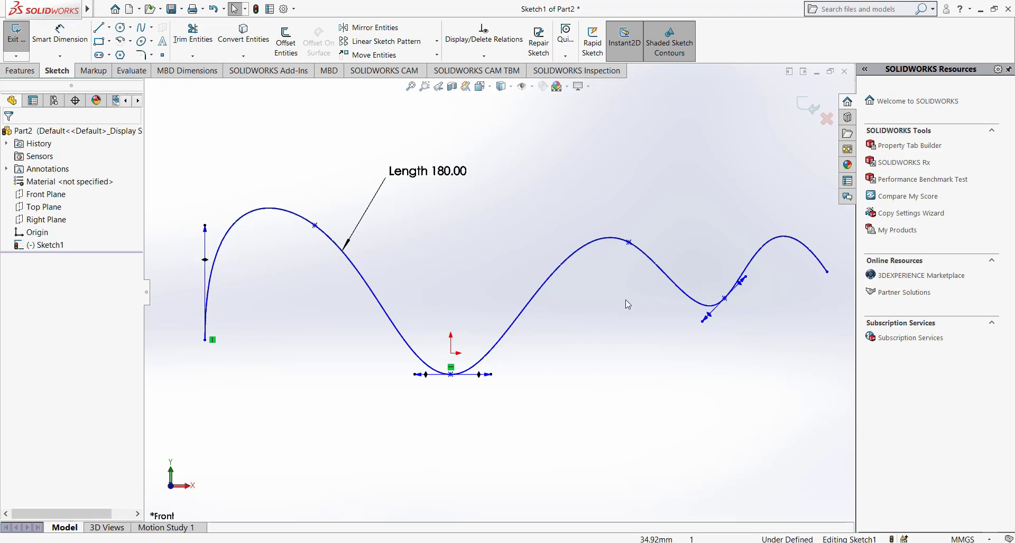
pyautogui.click(547, 278)
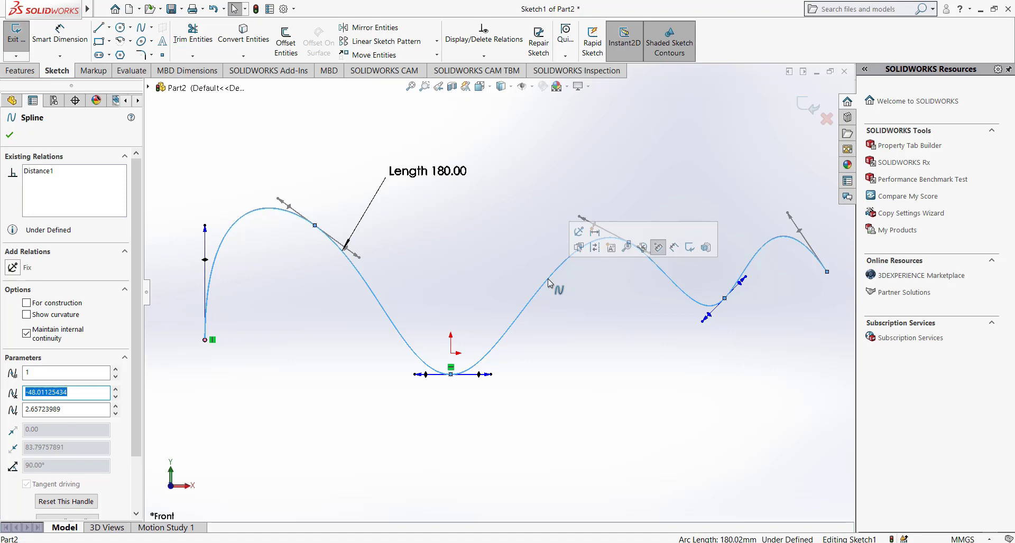
pyautogui.rightClick(470, 448)
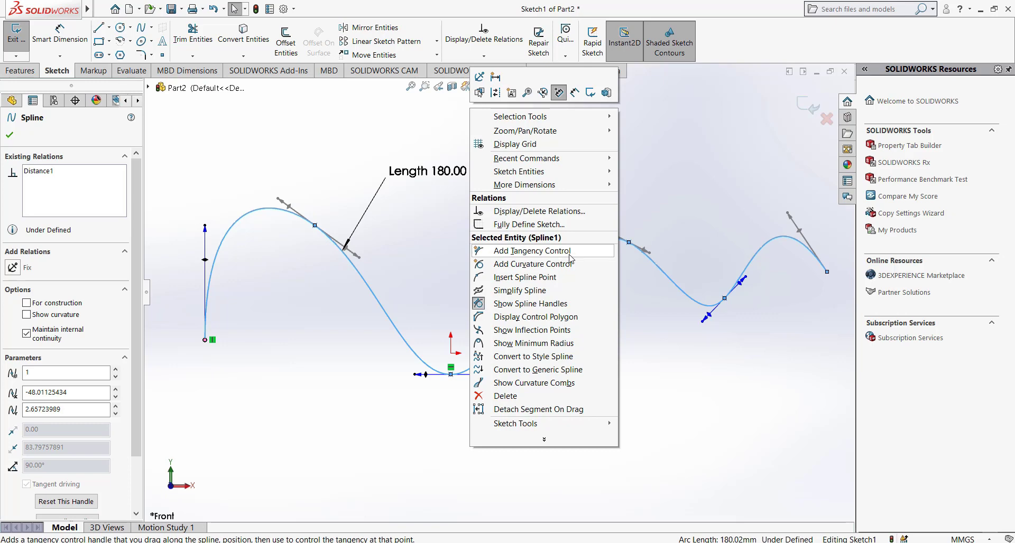
pyautogui.click(514, 251)
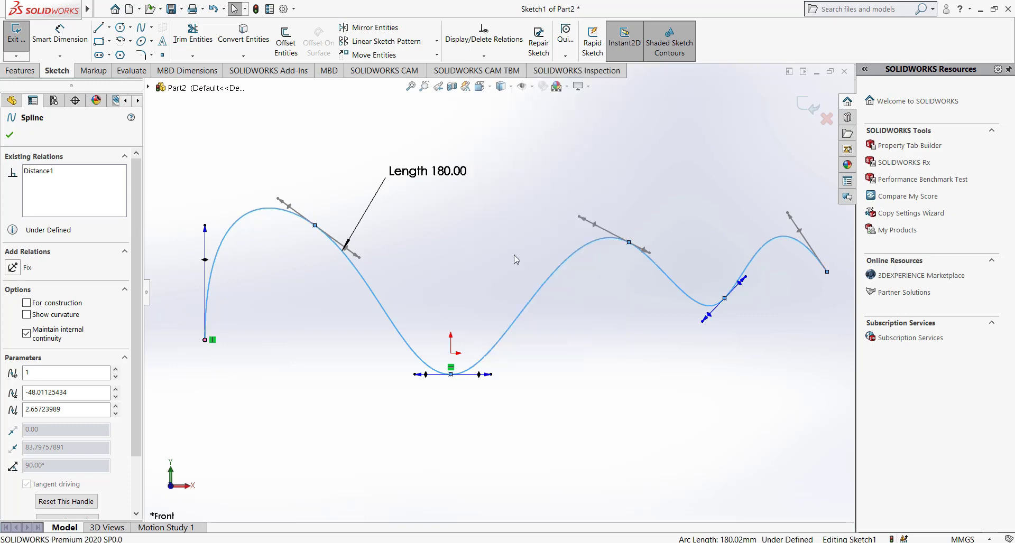
pyautogui.click(596, 228)
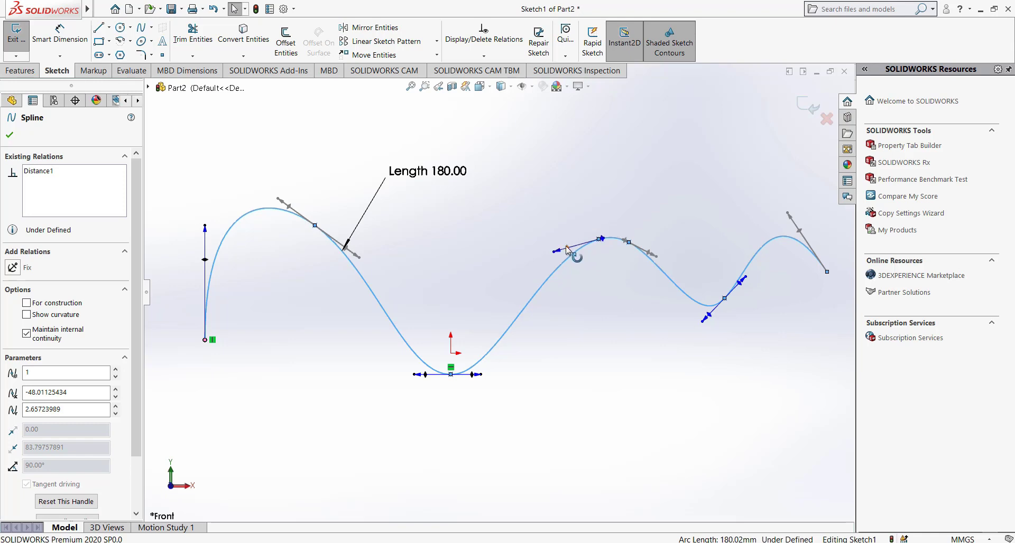
pyautogui.moveTo(567, 249); pyautogui.dragTo(584, 192)
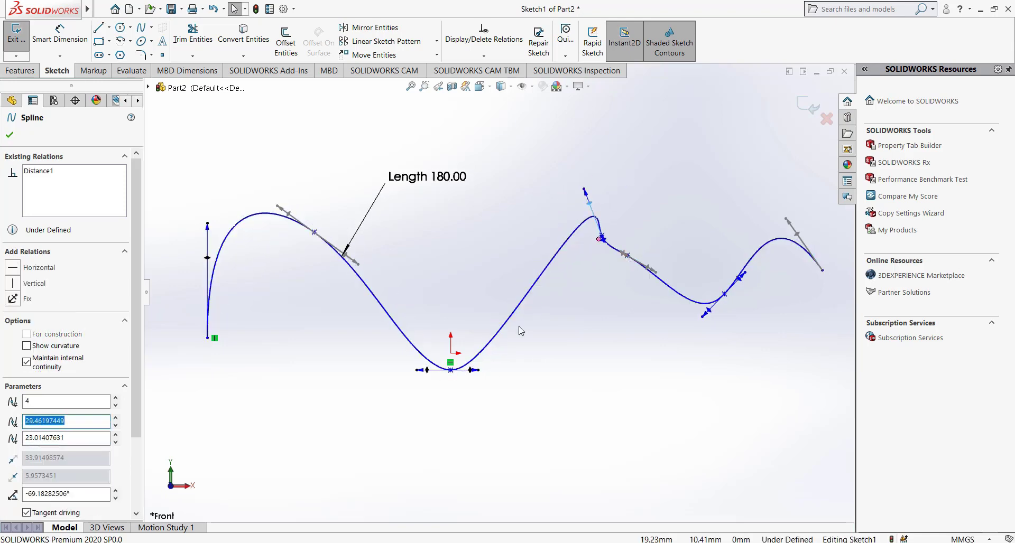
pyautogui.click(472, 374)
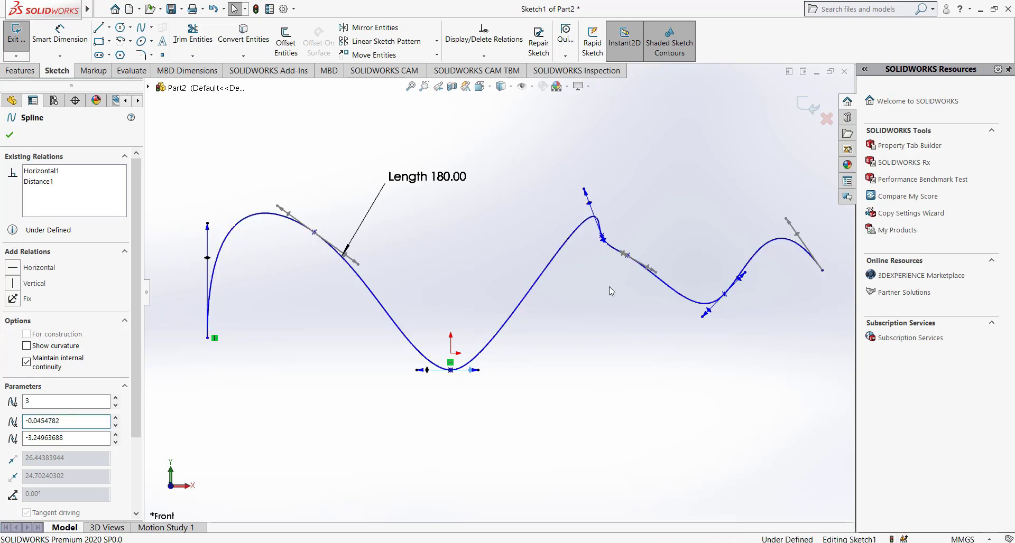
pyautogui.click(546, 289)
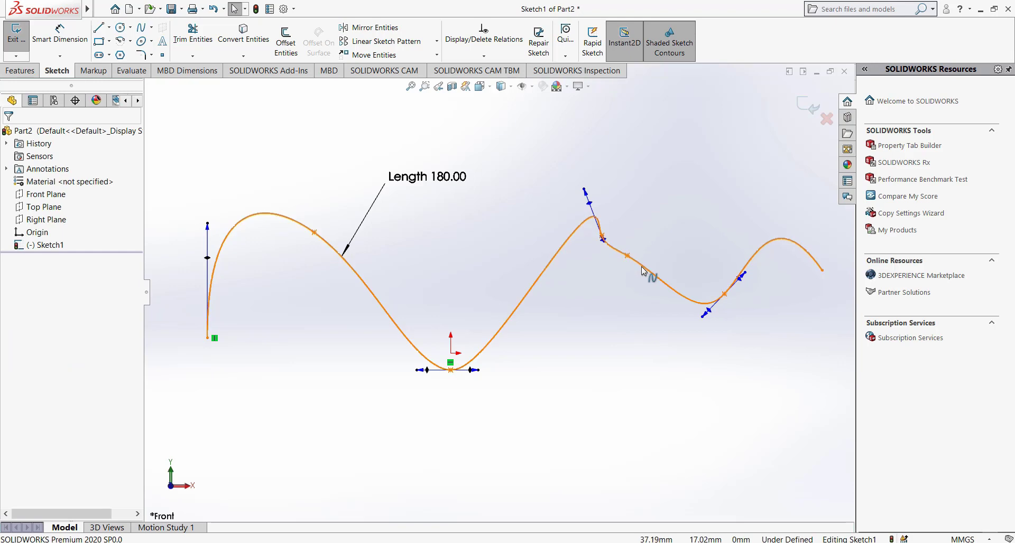
pyautogui.click(642, 267)
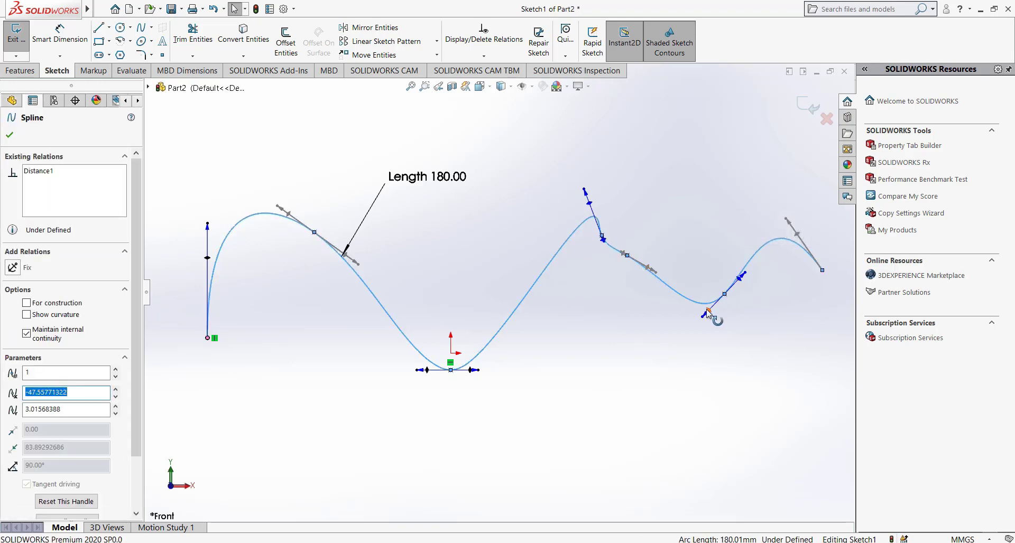
pyautogui.moveTo(707, 309); pyautogui.dragTo(682, 341)
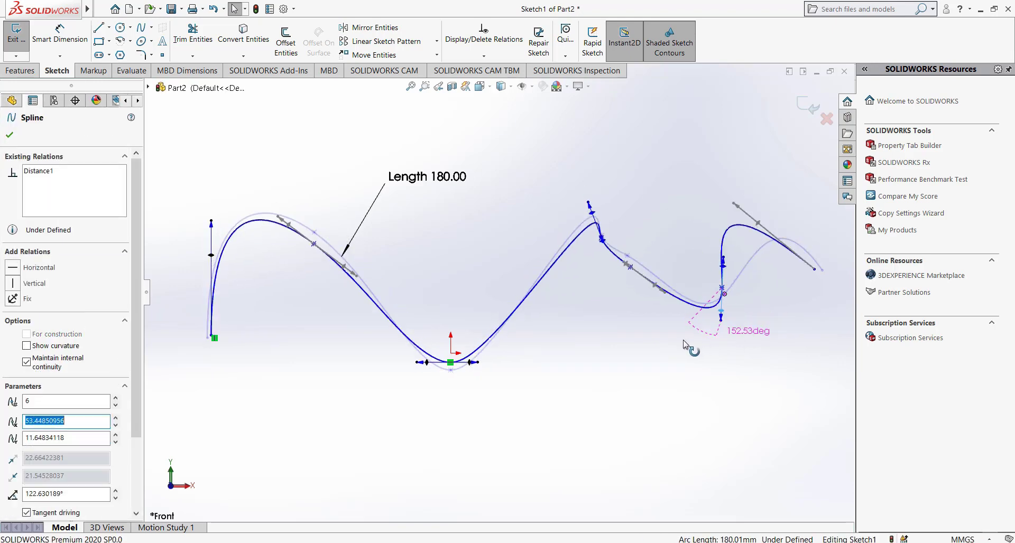
pyautogui.scroll(-2, 685, 274)
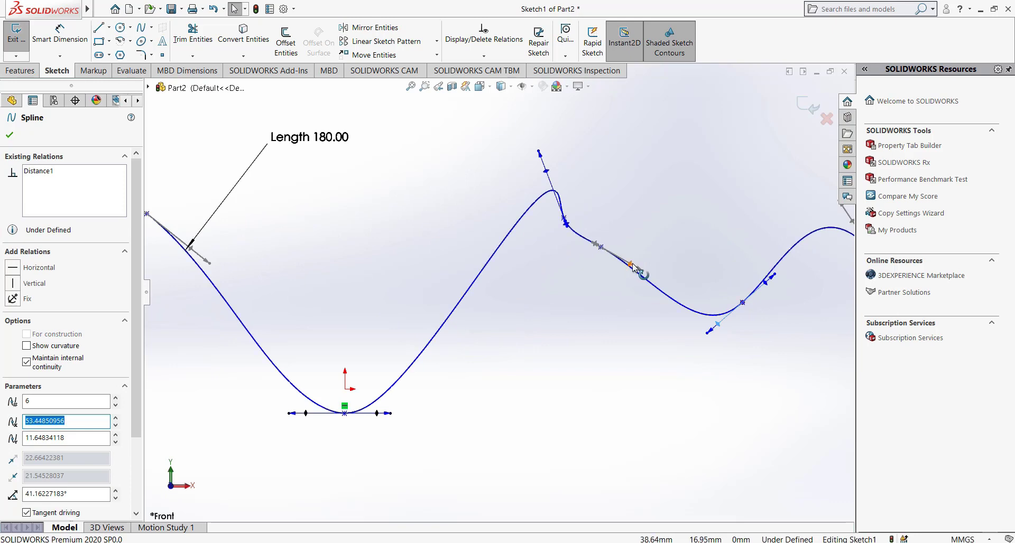
pyautogui.moveTo(632, 265); pyautogui.dragTo(659, 219)
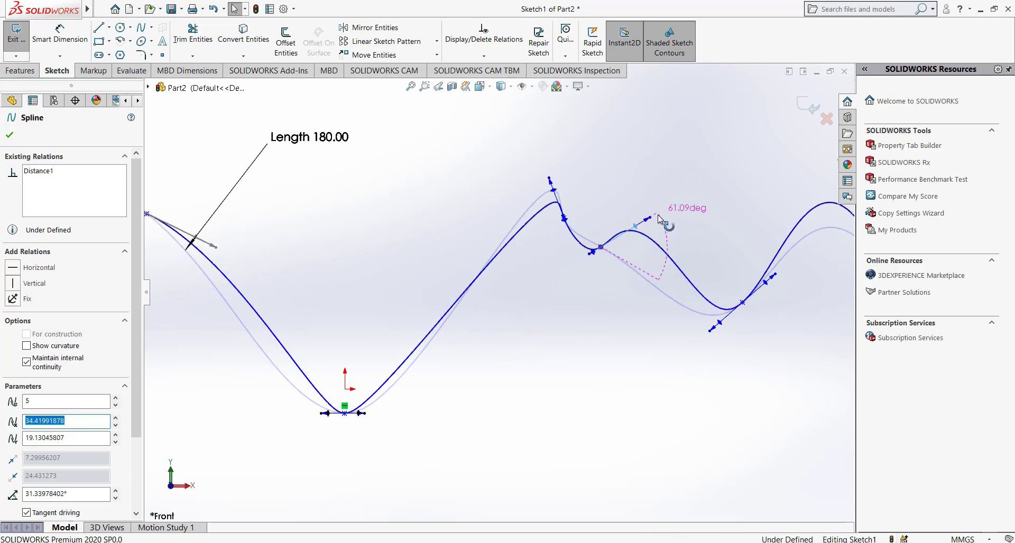
pyautogui.scroll(3, 460, 269)
pyautogui.scroll(-2, 211, 253)
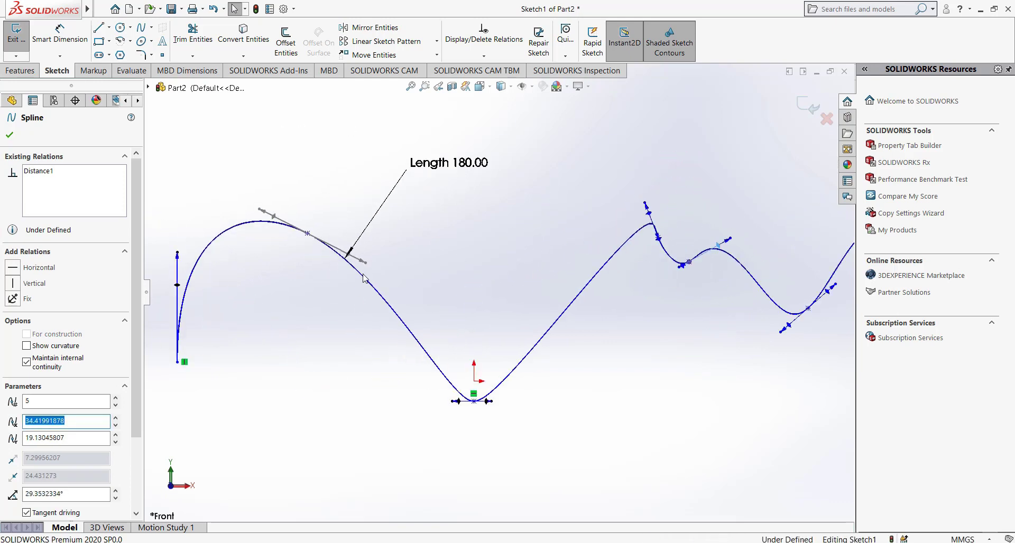
pyautogui.click(477, 269)
pyautogui.hotkey('ctrl', 'z')
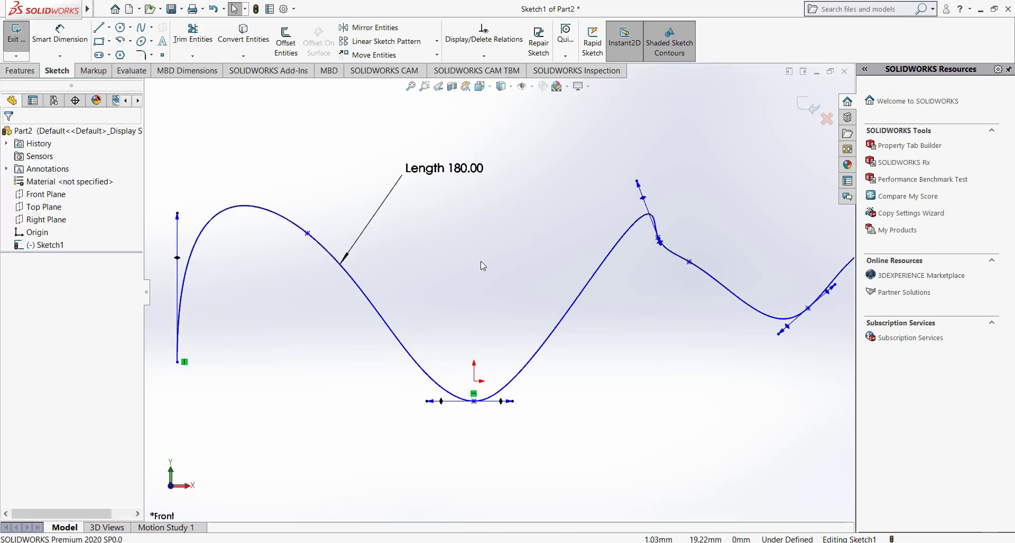
pyautogui.hotkey('ctrl', 'z')
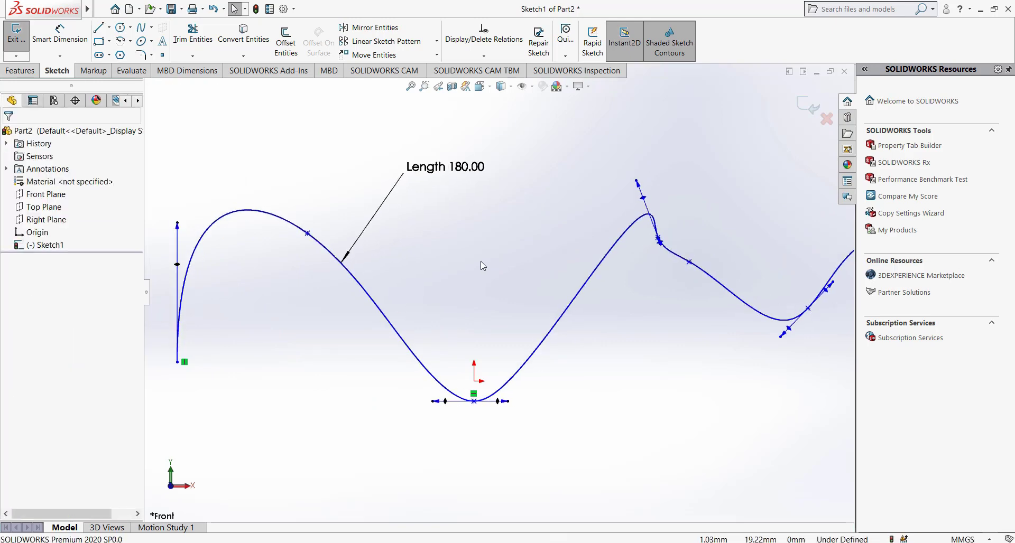
pyautogui.hotkey('ctrl', 'z')
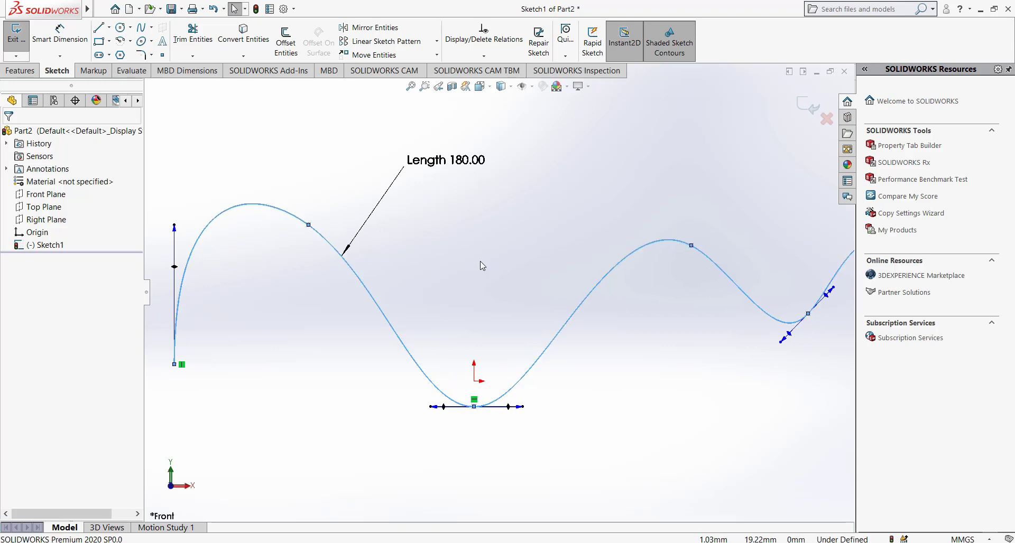
pyautogui.scroll(2, 497, 290)
# Add a curvature control point on the spline's first descending slope.
pyautogui.click(566, 287)
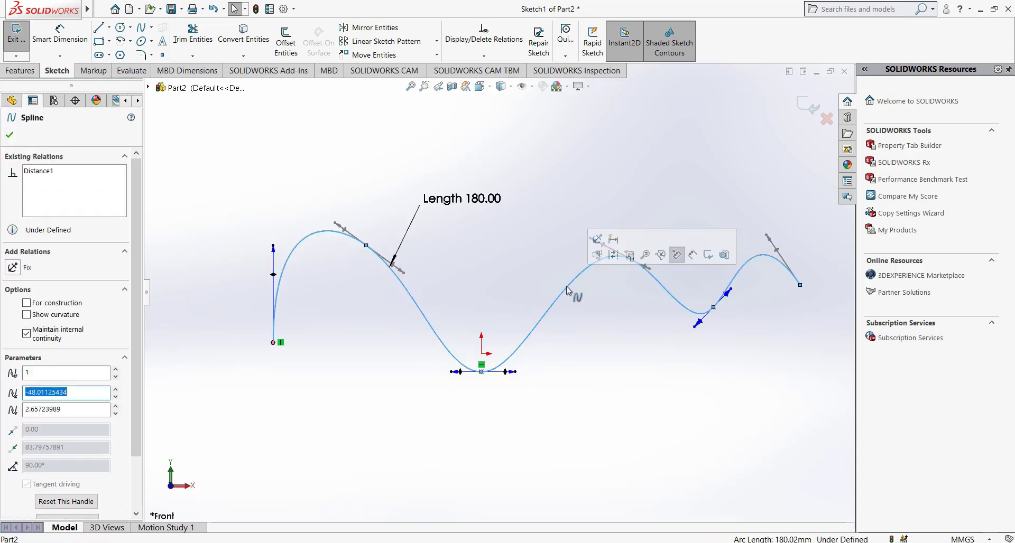
pyautogui.rightClick(429, 138)
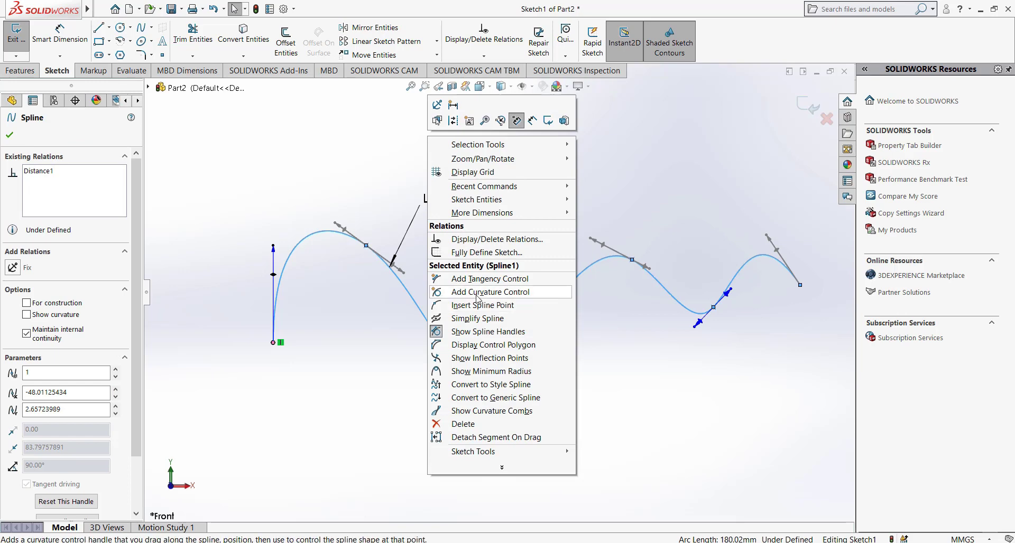
pyautogui.click(513, 298)
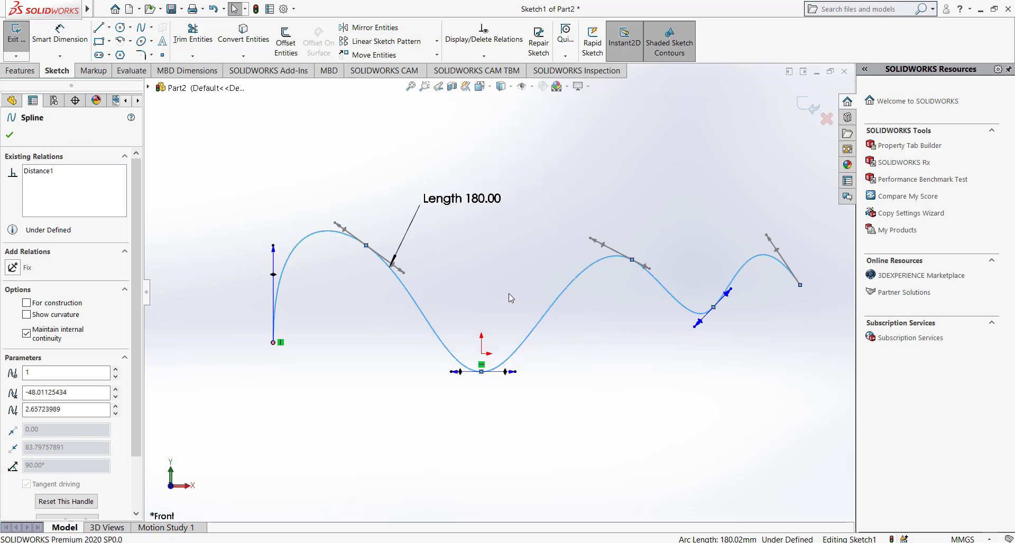
pyautogui.scroll(-2, 475, 302)
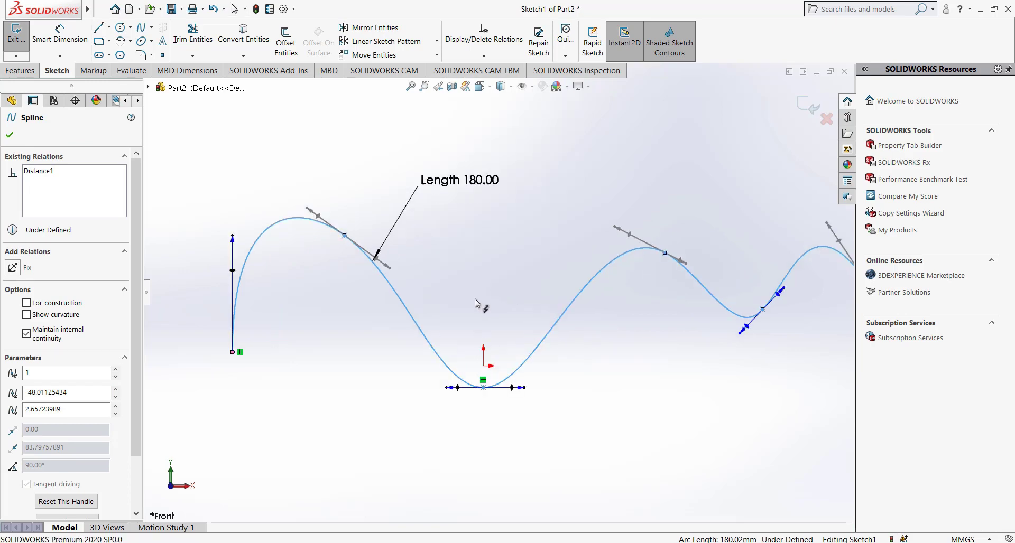
pyautogui.click(415, 324)
pyautogui.scroll(-3, 429, 333)
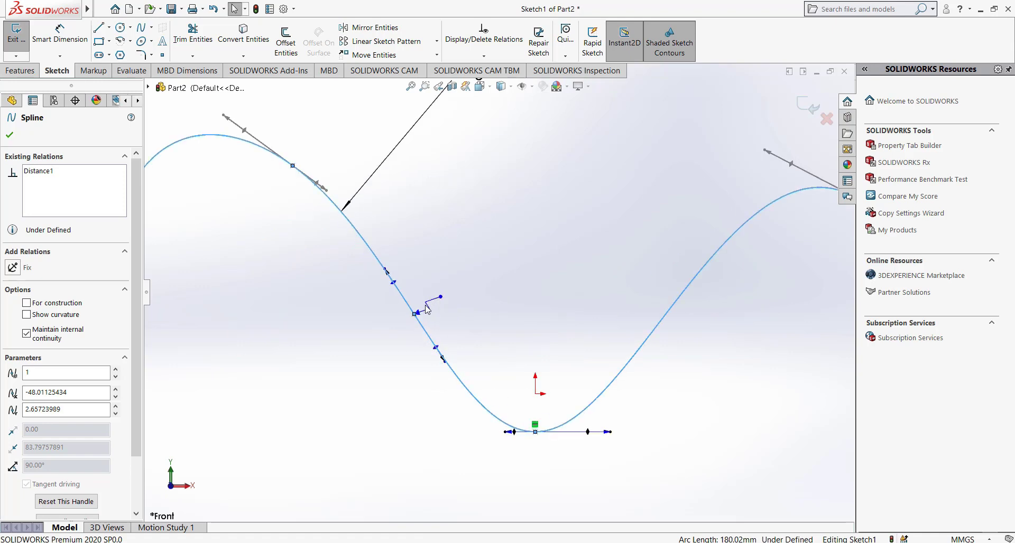
# Drag the curvature handle to flatten that slope into a horizontal shelf, then finish editing.
pyautogui.moveTo(442, 302); pyautogui.dragTo(554, 216)
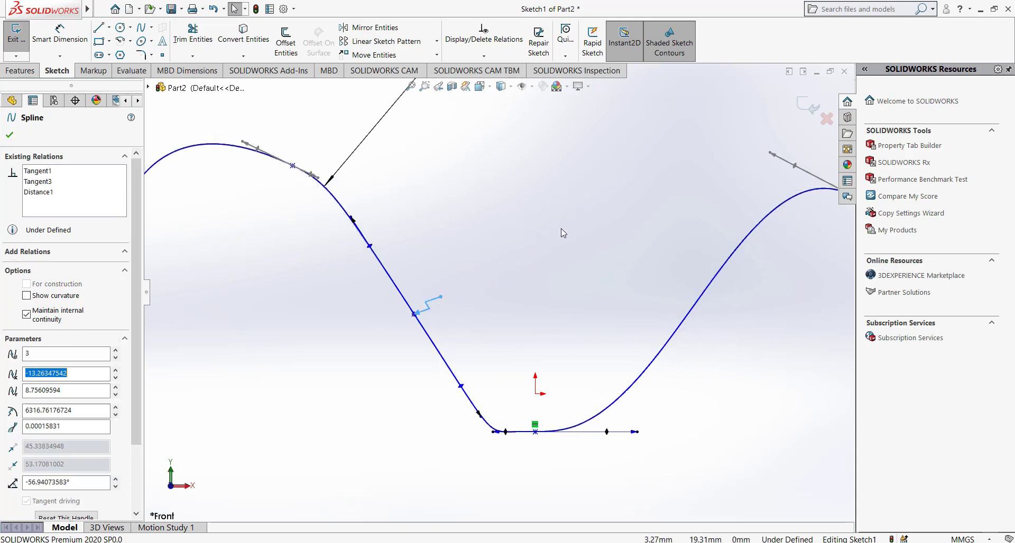
pyautogui.scroll(-3, 500, 286)
pyautogui.scroll(3, 500, 285)
pyautogui.scroll(-1, 484, 299)
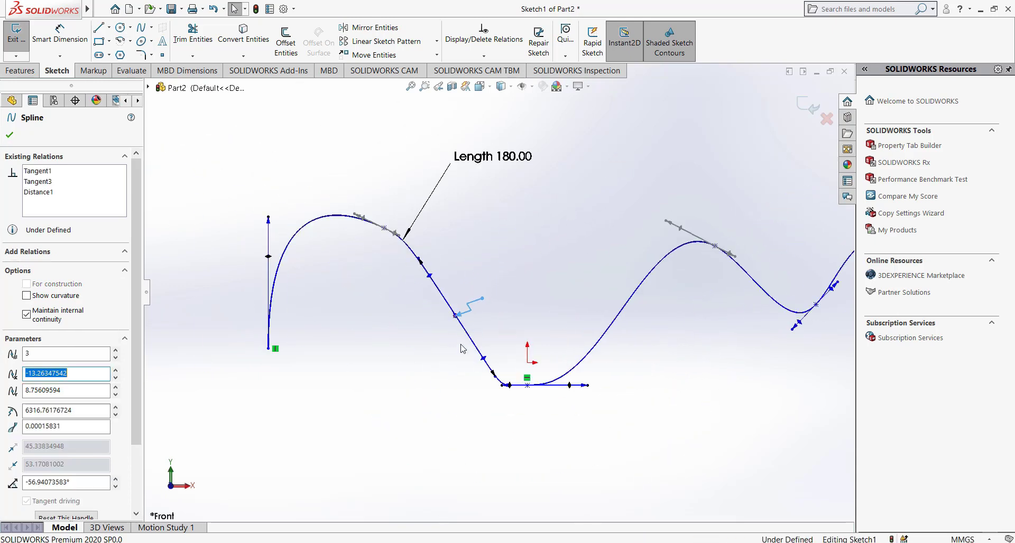
pyautogui.moveTo(482, 363)
pyautogui.mouseDown()
pyautogui.moveTo(492, 305)
pyautogui.moveTo(460, 344)
pyautogui.moveTo(487, 319)
pyautogui.mouseUp()
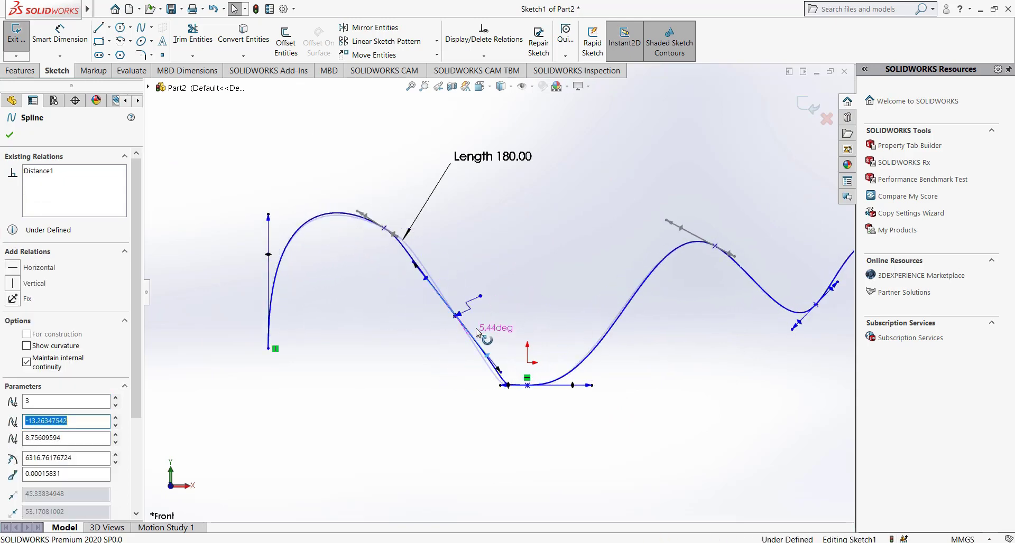
pyautogui.scroll(-3, 487, 319)
pyautogui.scroll(3, 486, 312)
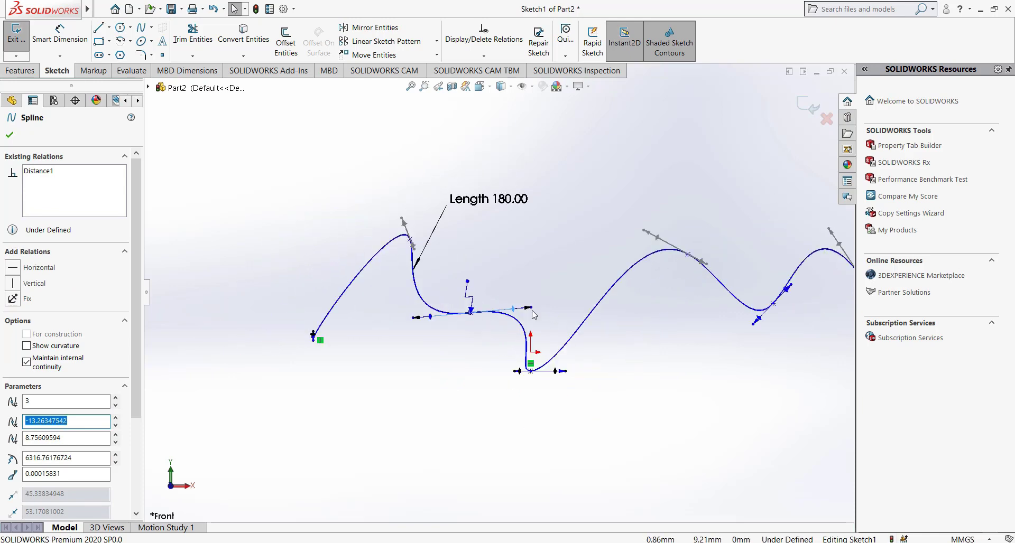
pyautogui.scroll(2, 535, 315)
pyautogui.scroll(-4, 554, 305)
pyautogui.scroll(1, 522, 297)
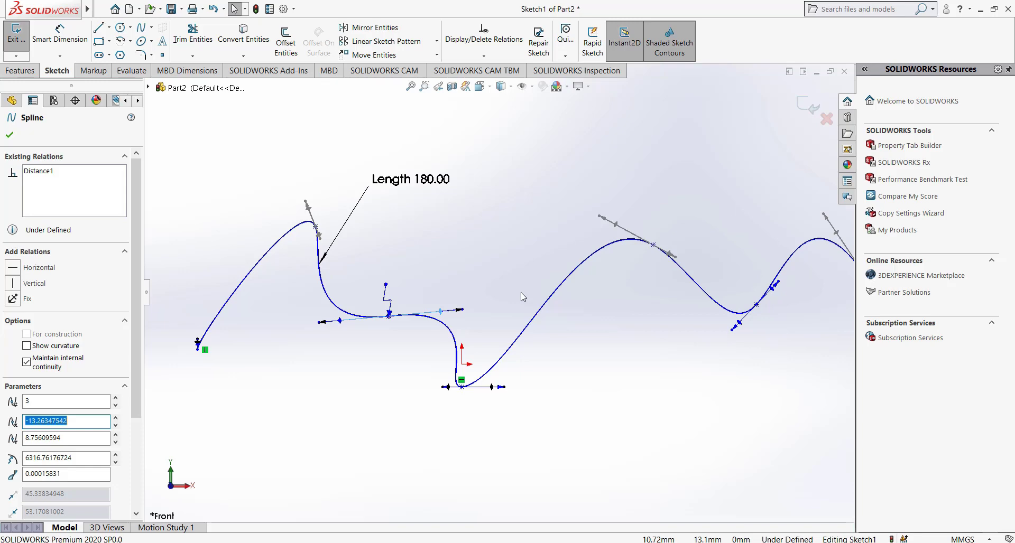
pyautogui.press('Escape')
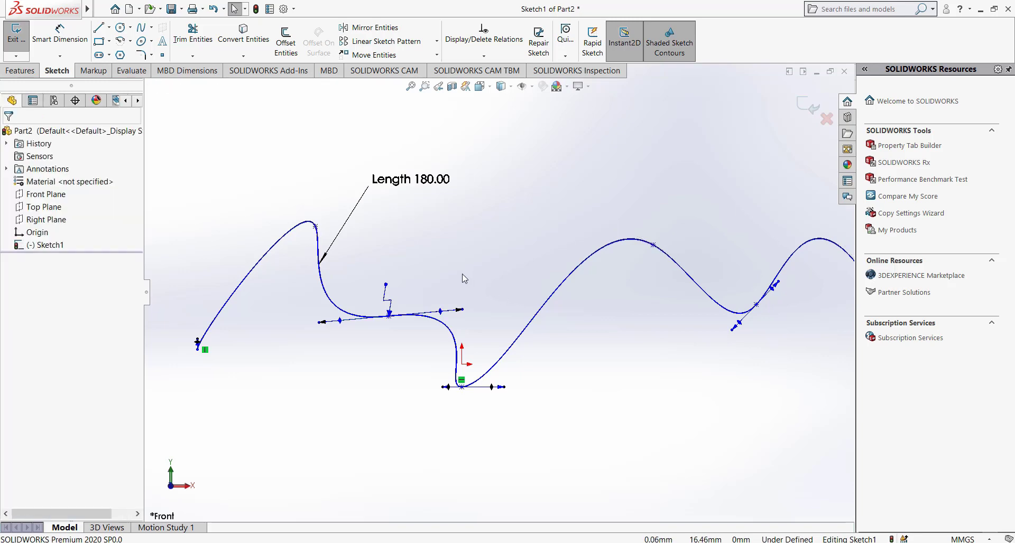
# Undo the extra tangent tweak and insert a new point on the spline's rising middle section.
pyautogui.hotkey('ctrl', 'z')
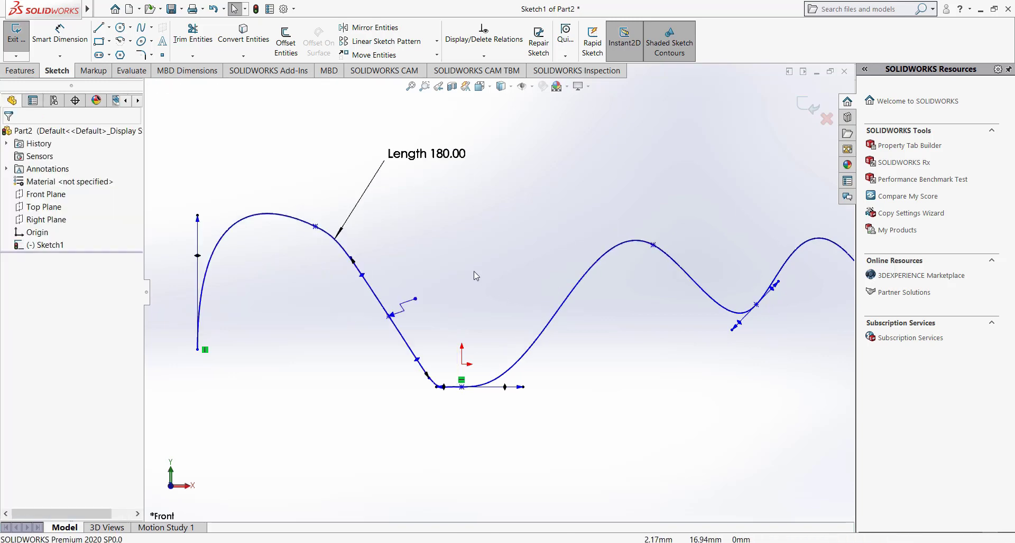
pyautogui.hotkey('ctrl', 'z')
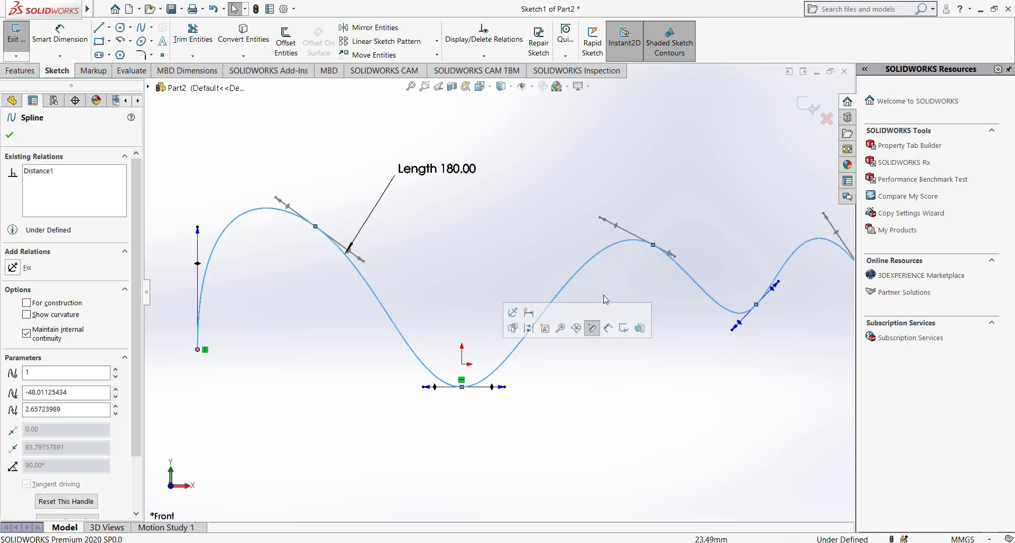
pyautogui.click(559, 293)
pyautogui.rightClick(487, 147)
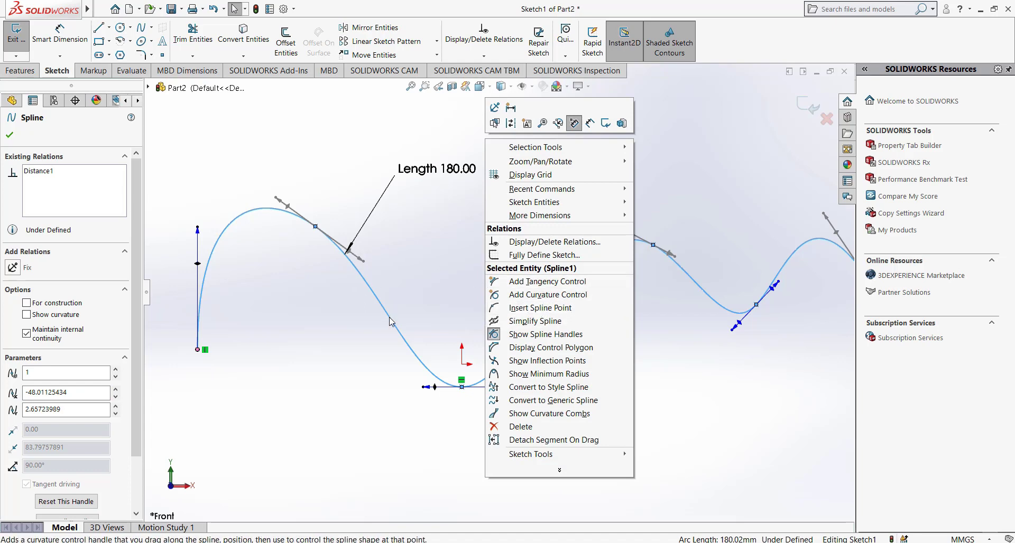
pyautogui.click(536, 310)
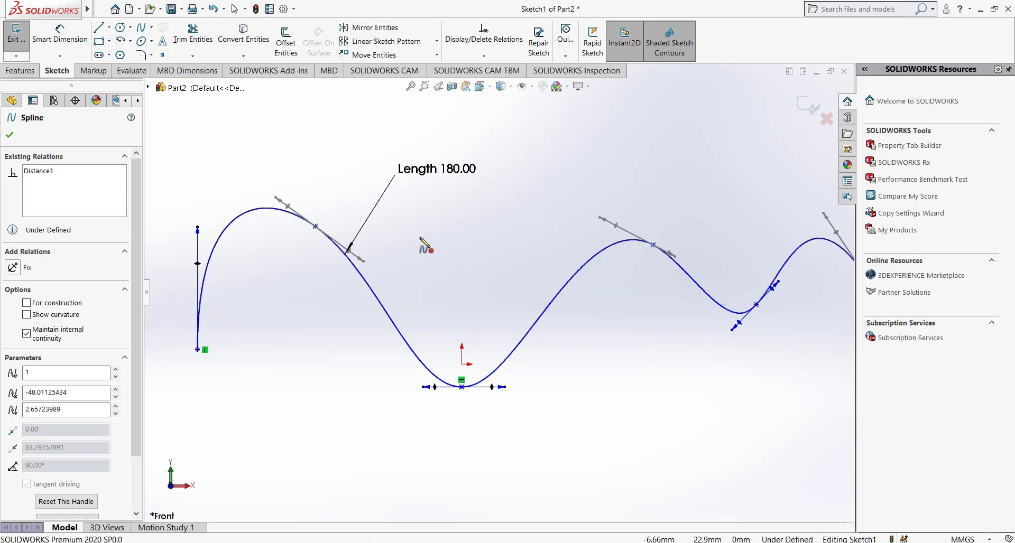
pyautogui.keyDown('ctrl'); pyautogui.moveTo(542, 300); pyautogui.dragTo(560, 308, button='middle'); pyautogui.keyUp('ctrl')
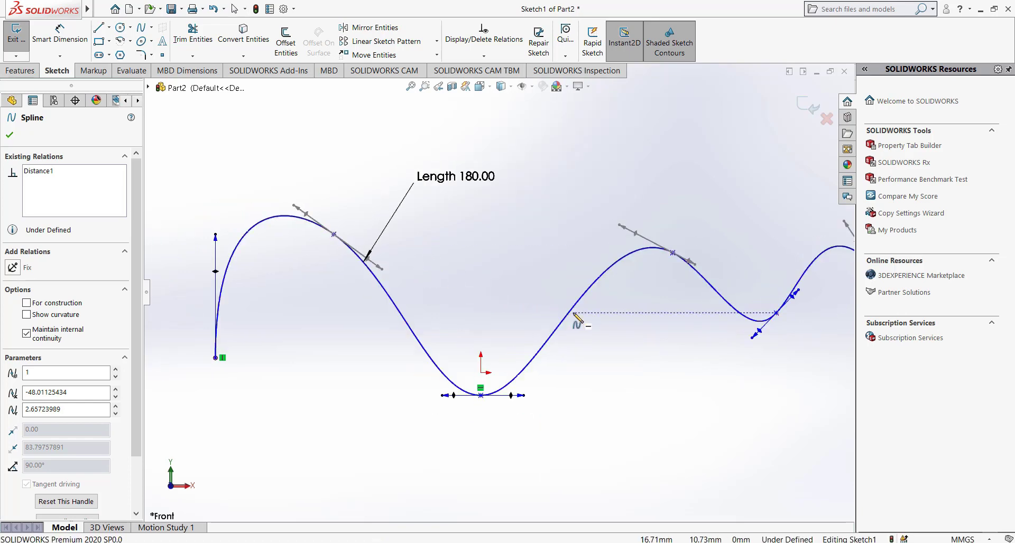
pyautogui.click(574, 308)
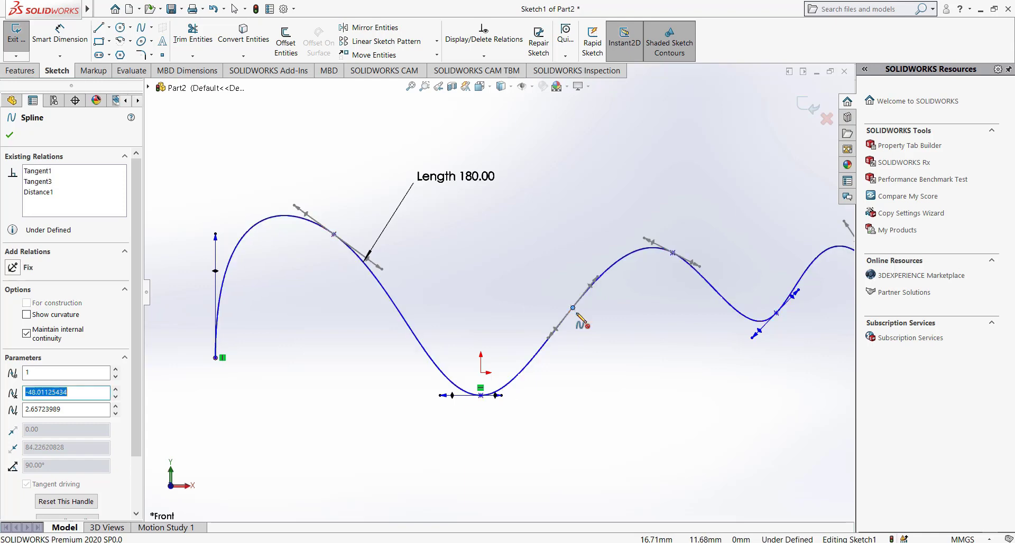
pyautogui.press('Escape')
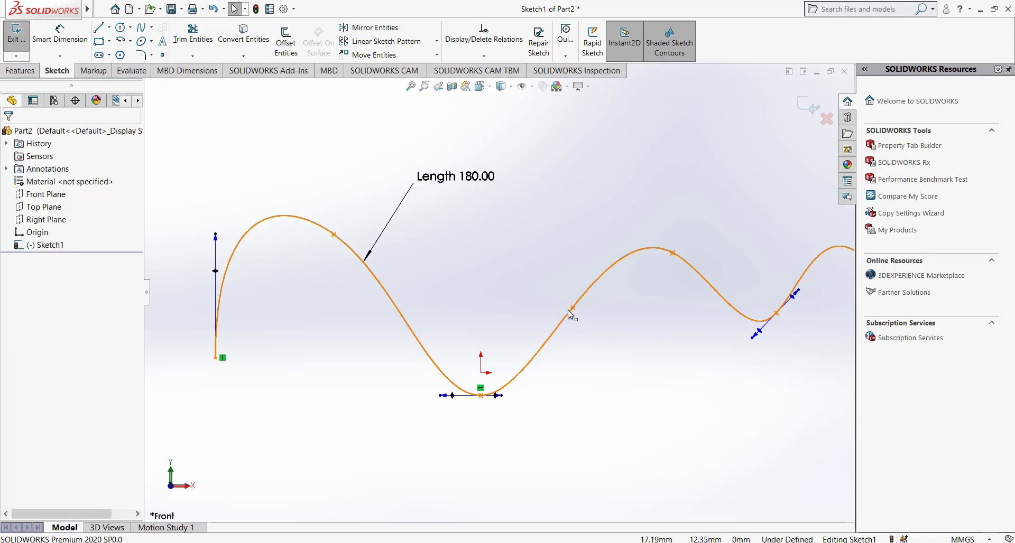
# Tilt the inserted middle point's tangent and constrain it Horizontal to form a flat shelf.
pyautogui.scroll(-1, 606, 312)
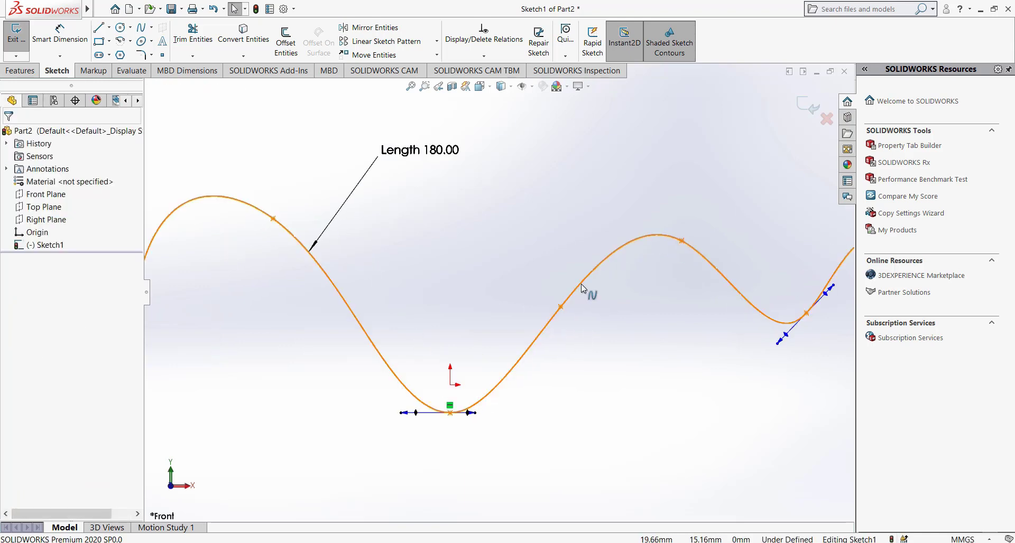
pyautogui.click(581, 284)
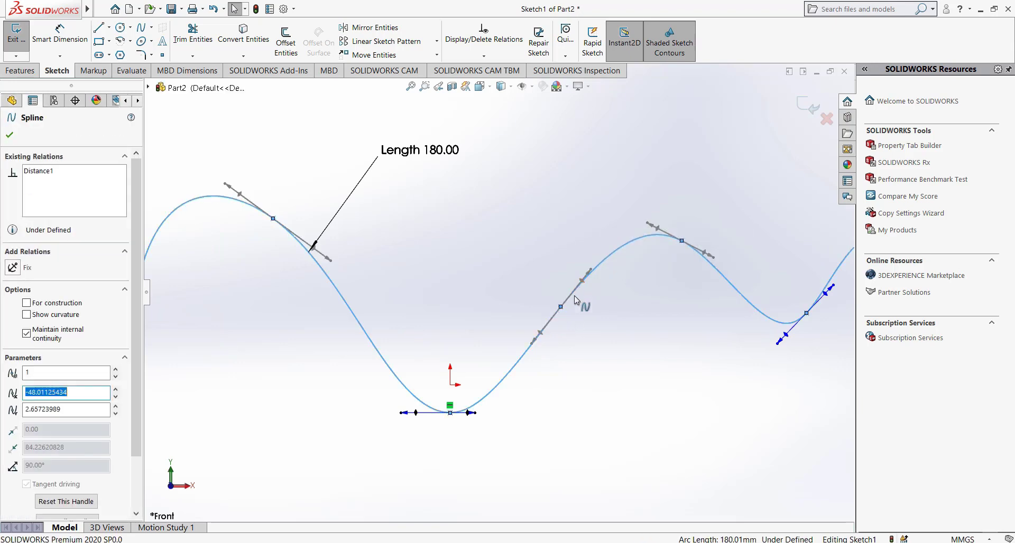
pyautogui.moveTo(582, 282)
pyautogui.mouseDown()
pyautogui.moveTo(582, 332)
pyautogui.moveTo(545, 283)
pyautogui.moveTo(595, 292)
pyautogui.mouseUp()
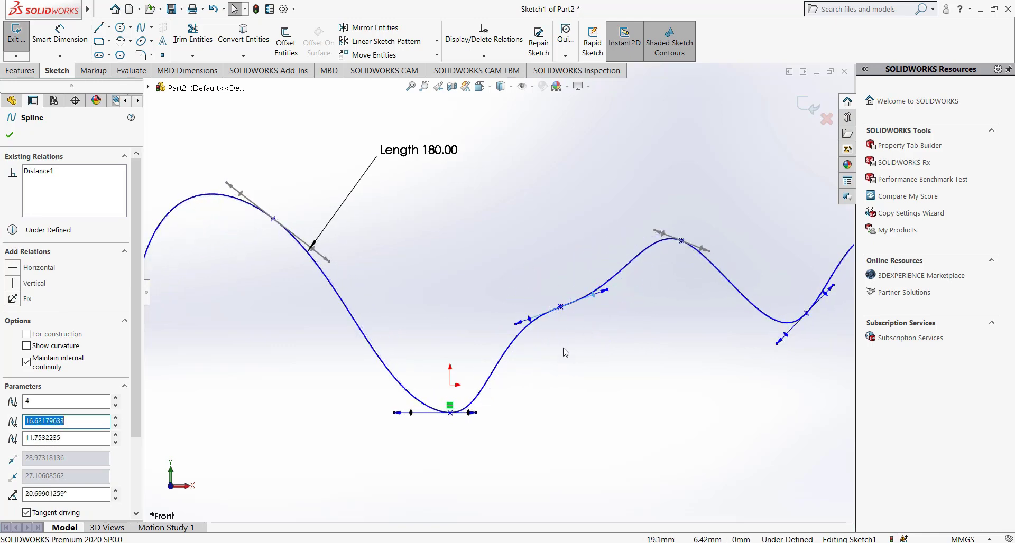
pyautogui.click(15, 275)
pyautogui.scroll(2, 475, 306)
pyautogui.scroll(2, 387, 286)
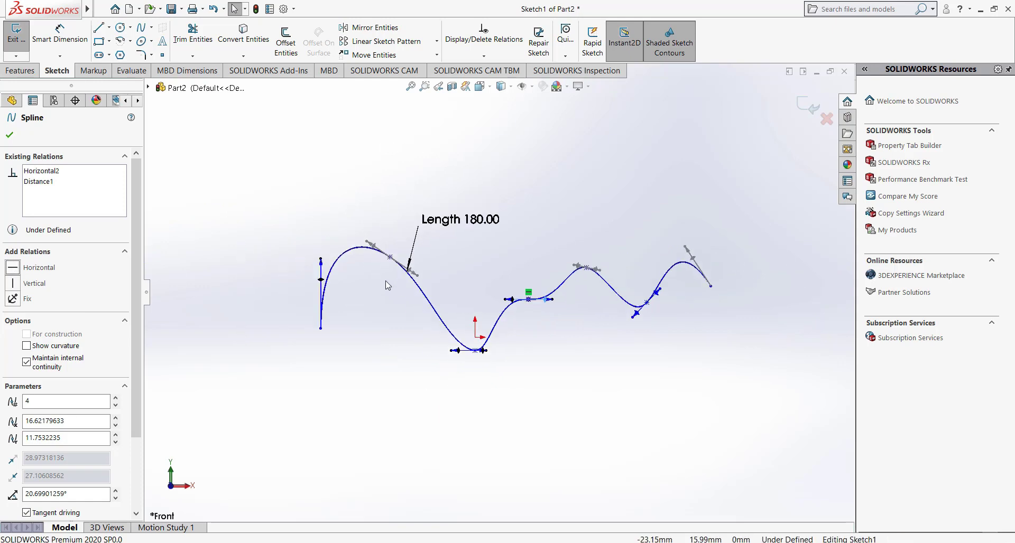
pyautogui.scroll(-2, 387, 286)
pyautogui.scroll(-1, 618, 294)
pyautogui.scroll(-1, 679, 295)
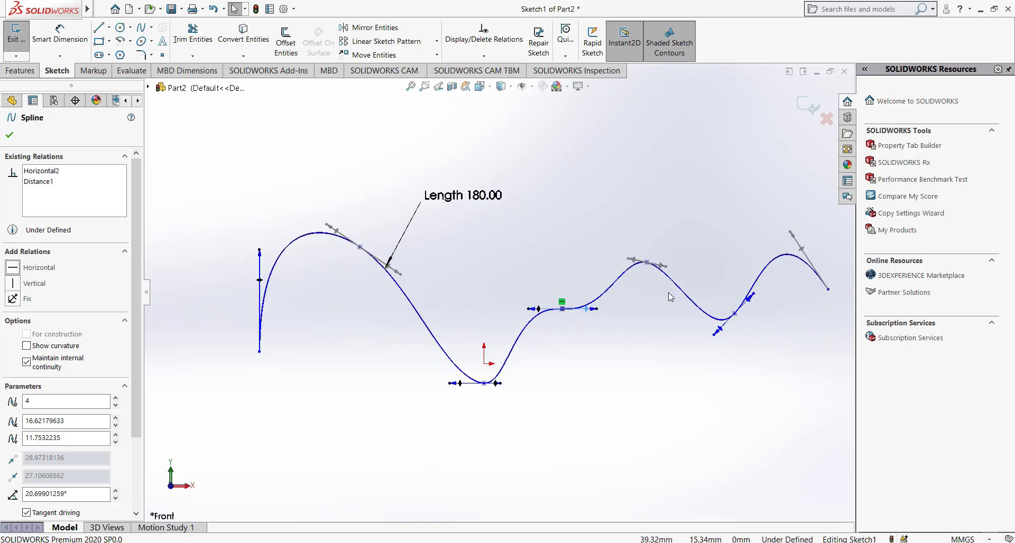
pyautogui.scroll(-1, 655, 296)
pyautogui.press('Escape')
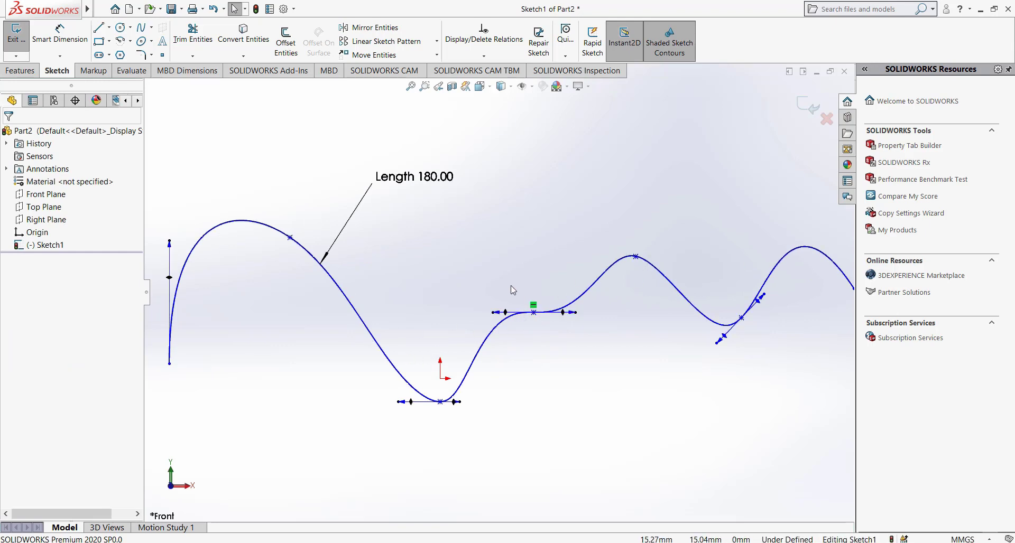
pyautogui.click(332, 281)
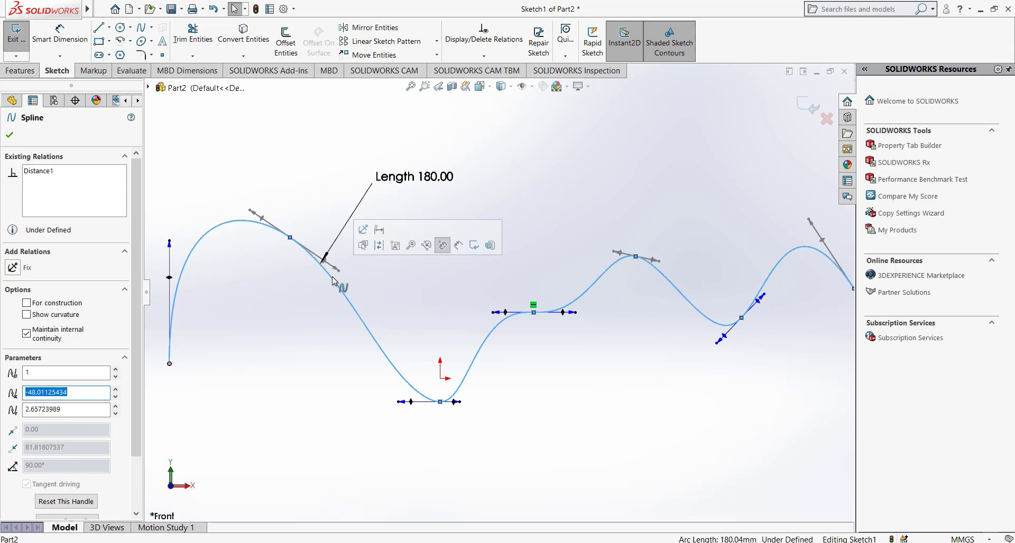
pyautogui.rightClick(355, 151)
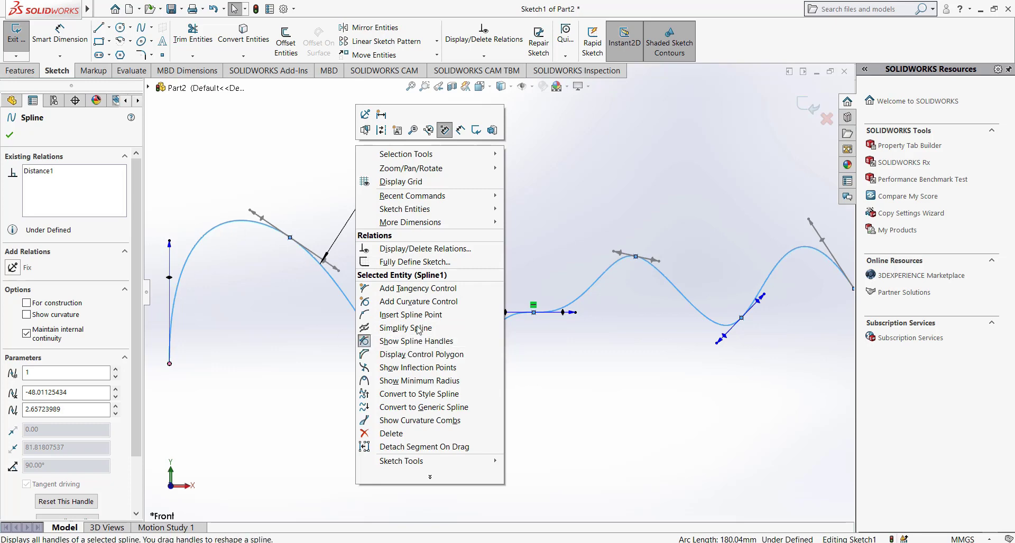
pyautogui.click(366, 347)
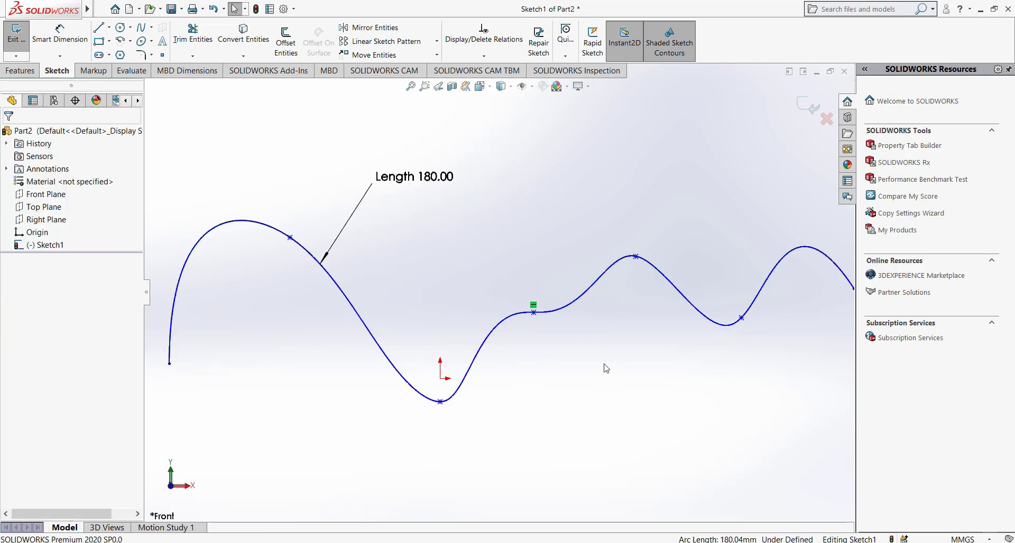
pyautogui.click(496, 333)
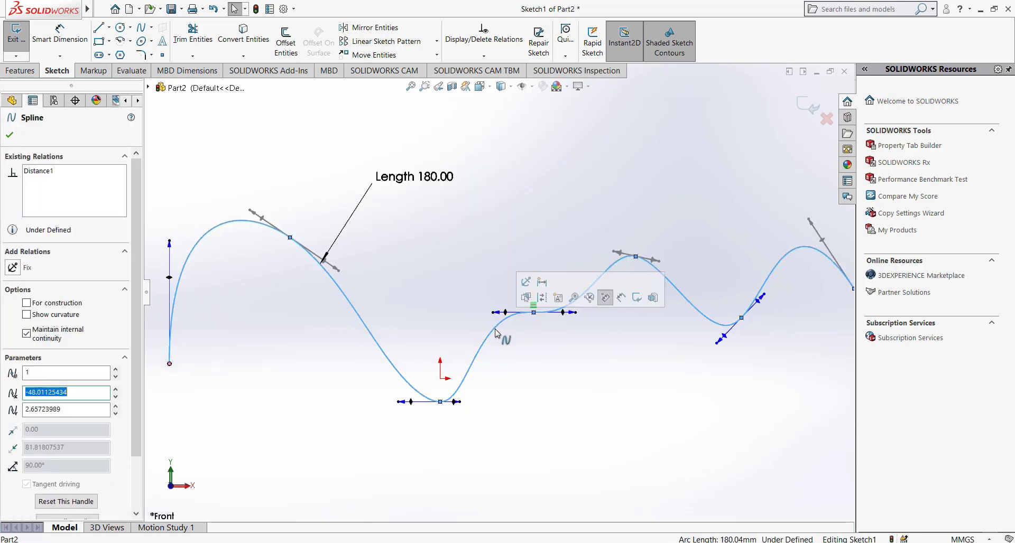
pyautogui.rightClick(486, 165)
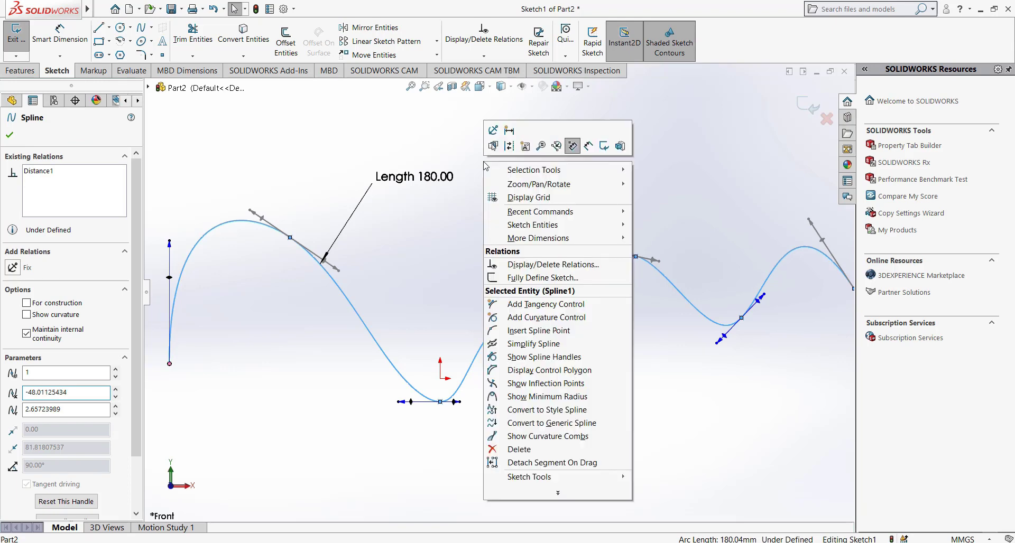
pyautogui.click(495, 358)
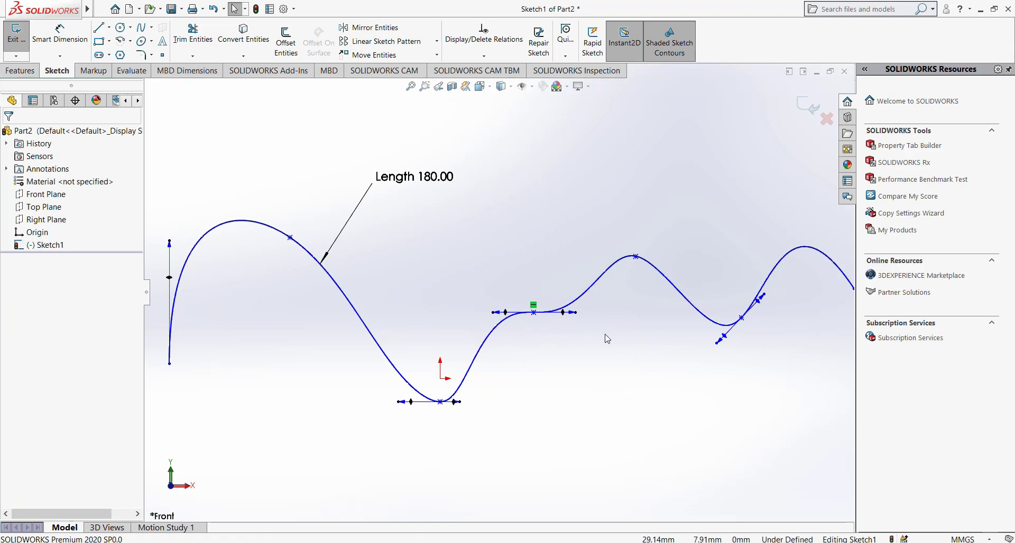
# Tilt point 2's tangent upward for a flat shoulder and stretch the later crest's tangent rightward.
pyautogui.click(313, 257)
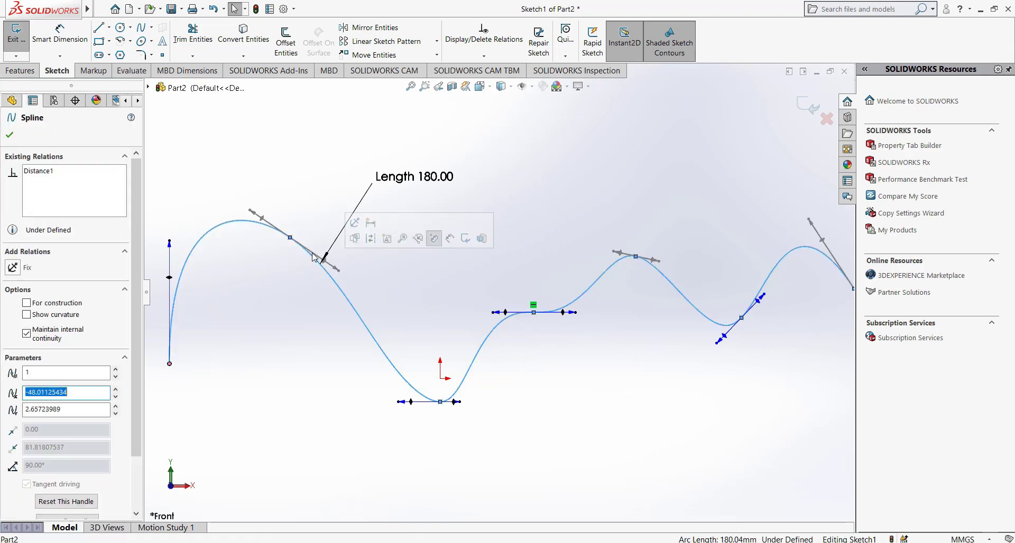
pyautogui.moveTo(324, 257); pyautogui.dragTo(341, 200)
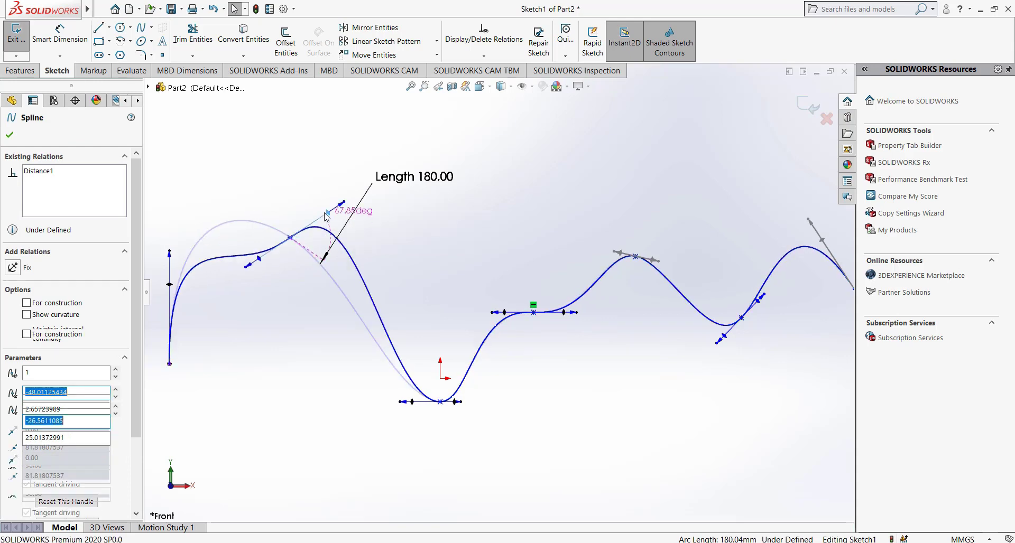
pyautogui.click(401, 252)
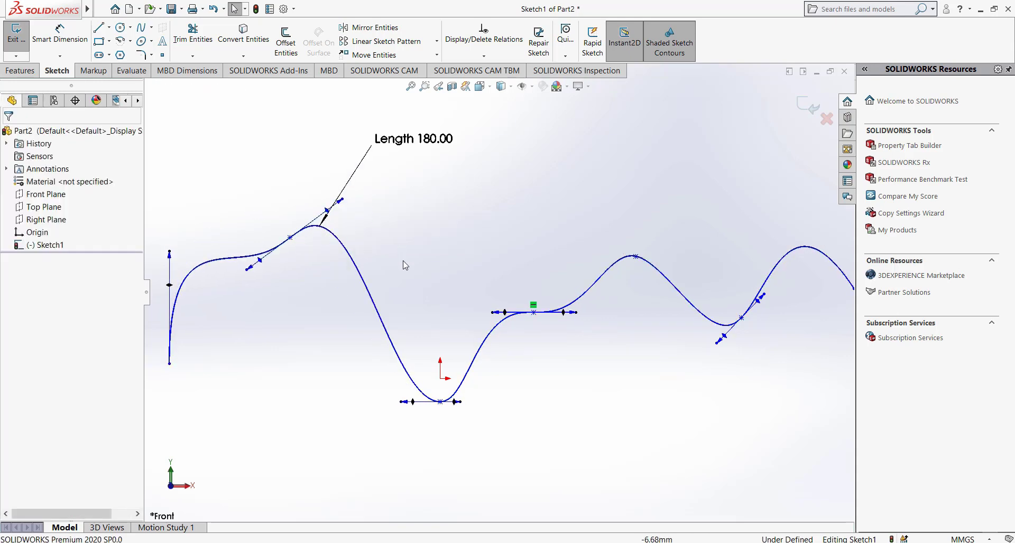
pyautogui.click(647, 265)
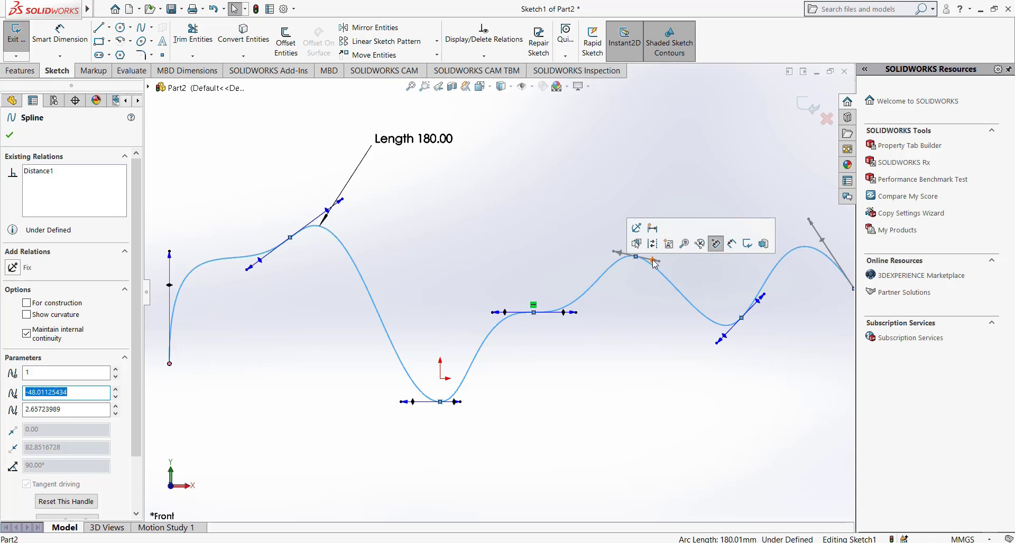
pyautogui.moveTo(653, 260)
pyautogui.mouseDown()
pyautogui.moveTo(725, 203)
pyautogui.moveTo(716, 272)
pyautogui.mouseUp()
pyautogui.click(610, 182)
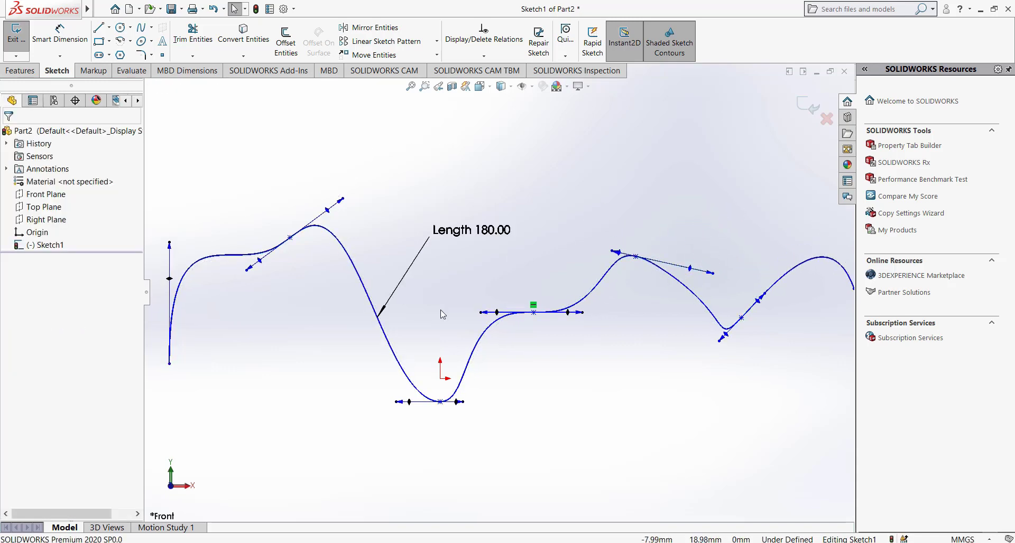
# Turn off the spline's persistent tangent handles from its shortcut menu.
pyautogui.scroll(3, 527, 317)
pyautogui.scroll(-2, 543, 290)
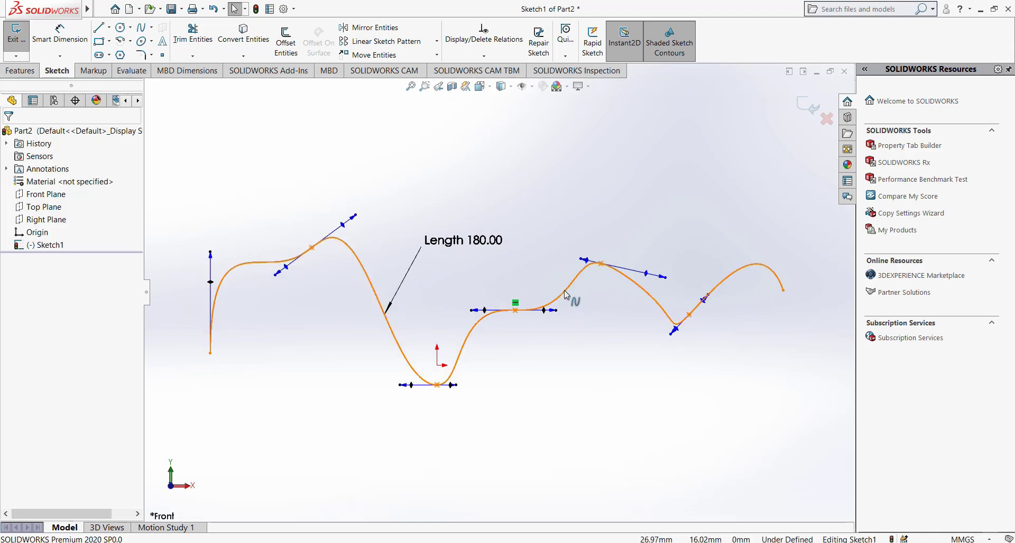
pyautogui.click(565, 294)
pyautogui.rightClick(565, 294)
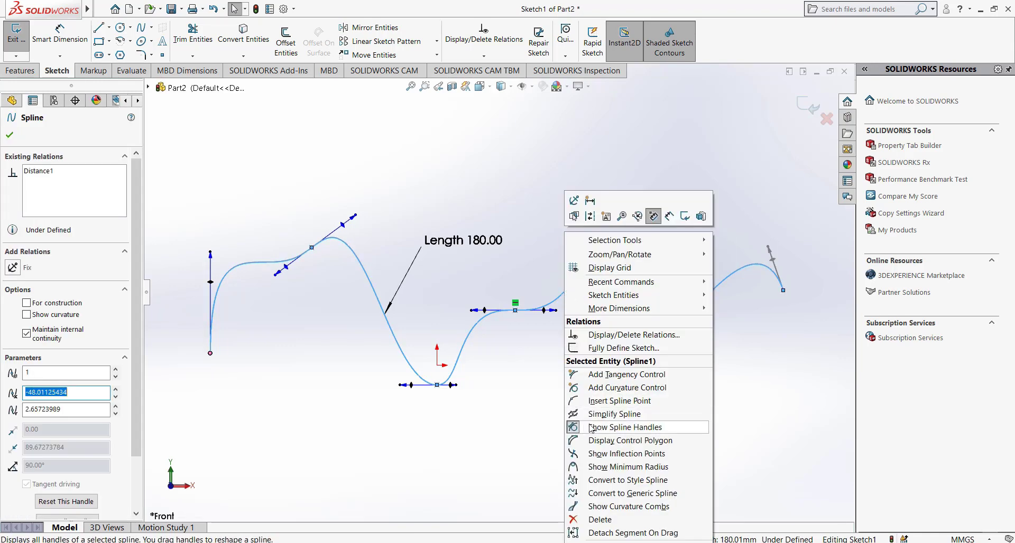
pyautogui.click(574, 427)
pyautogui.click(493, 220)
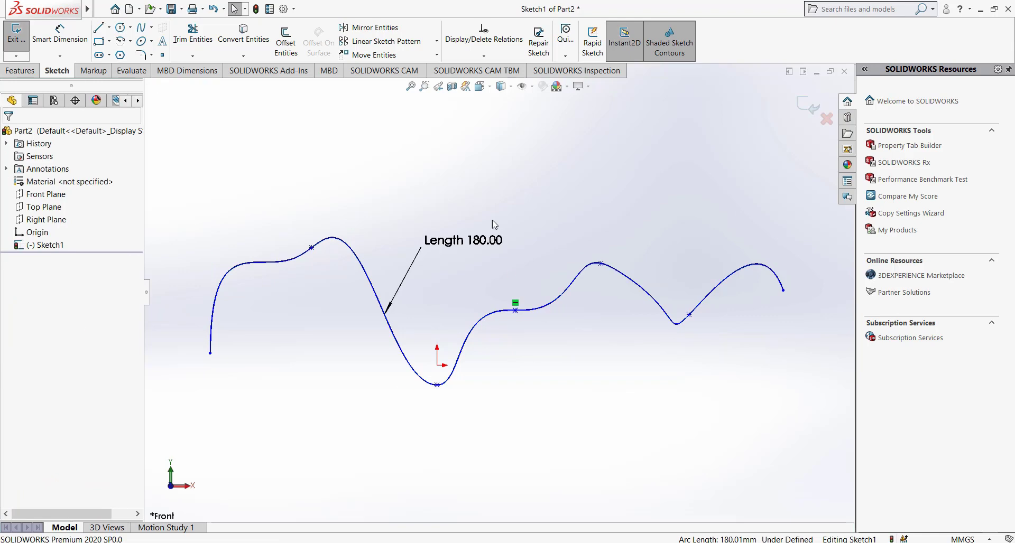
# Reselect the spline and bring up its shortcut options again.
pyautogui.scroll(-2, 492, 220)
pyautogui.scroll(3, 426, 384)
pyautogui.scroll(-2, 426, 385)
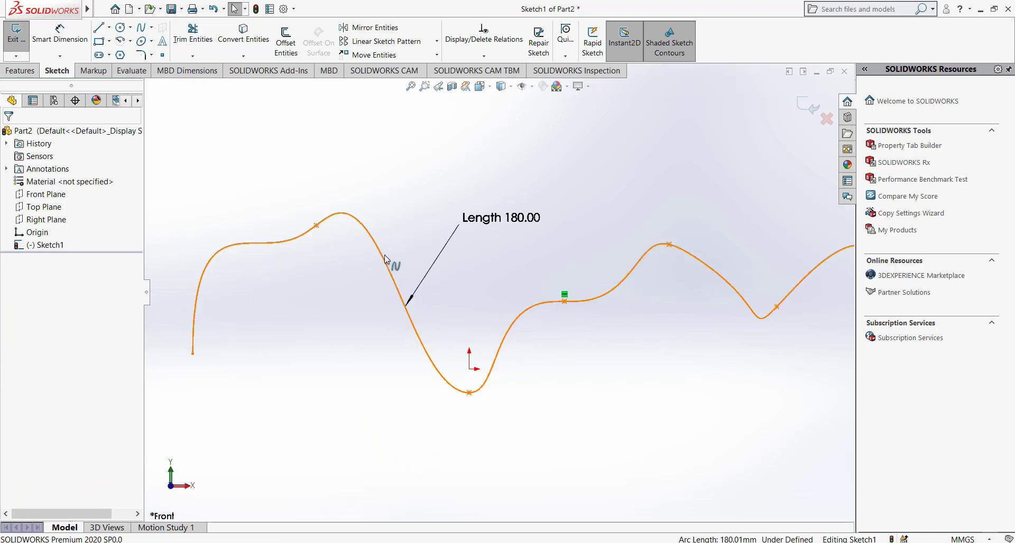
pyautogui.click(387, 259)
pyautogui.rightClick(373, 136)
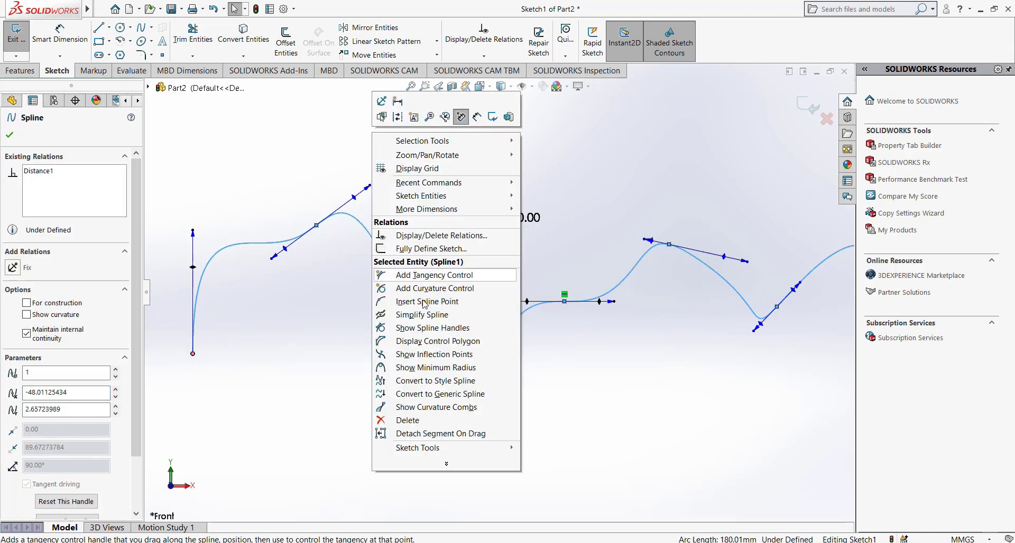
# Display the control polygon and drag its first, top-right, lower-right and upper-middle vertices to reshape the waves.
pyautogui.click(425, 347)
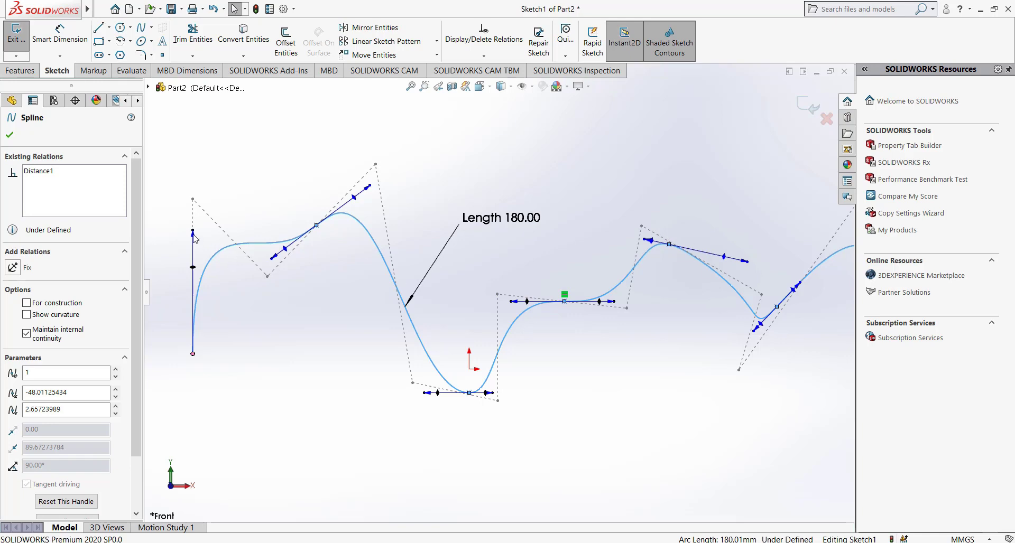
pyautogui.moveTo(192, 199); pyautogui.dragTo(177, 197)
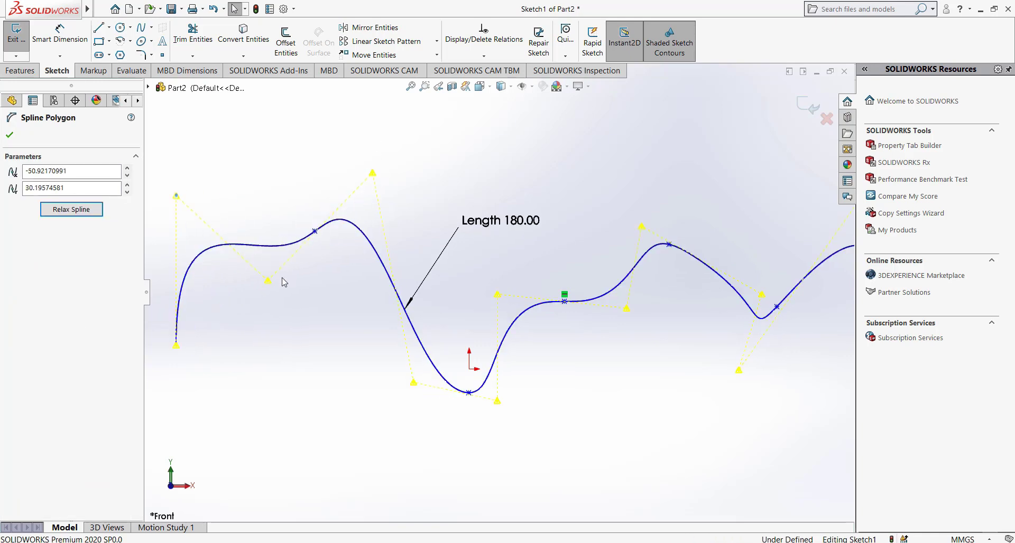
pyautogui.press('f')
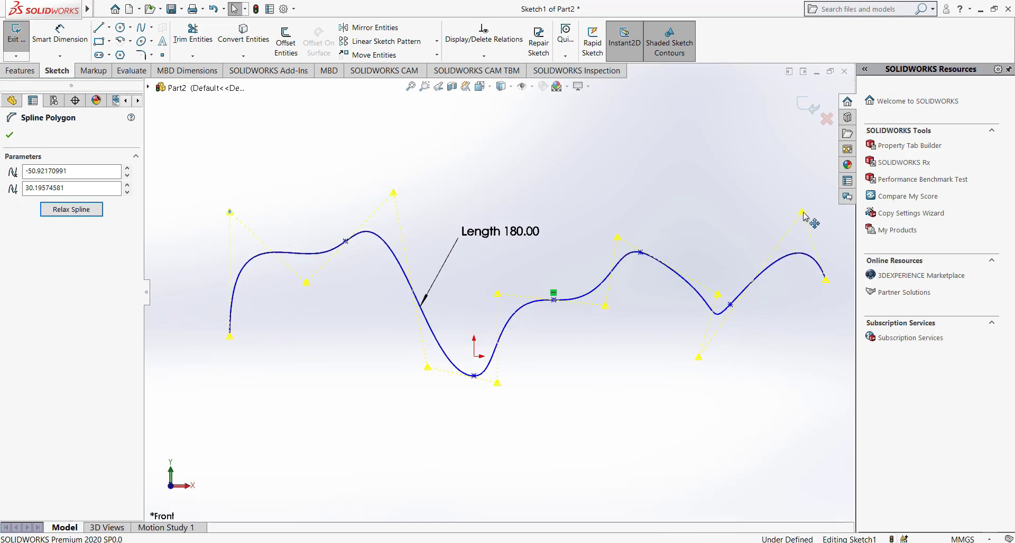
pyautogui.moveTo(802, 213)
pyautogui.mouseDown()
pyautogui.moveTo(741, 207)
pyautogui.moveTo(791, 214)
pyautogui.mouseUp()
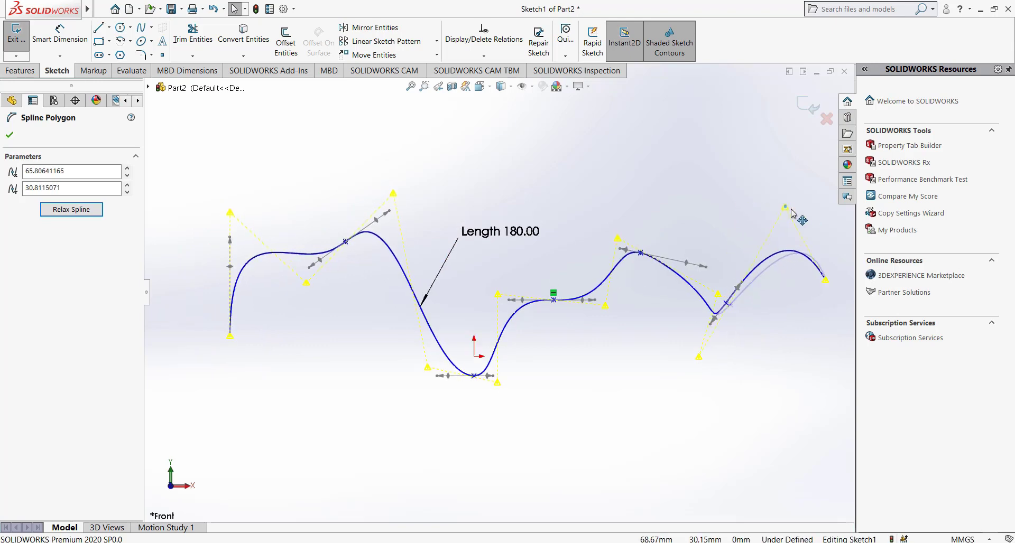
pyautogui.moveTo(700, 360); pyautogui.dragTo(721, 363)
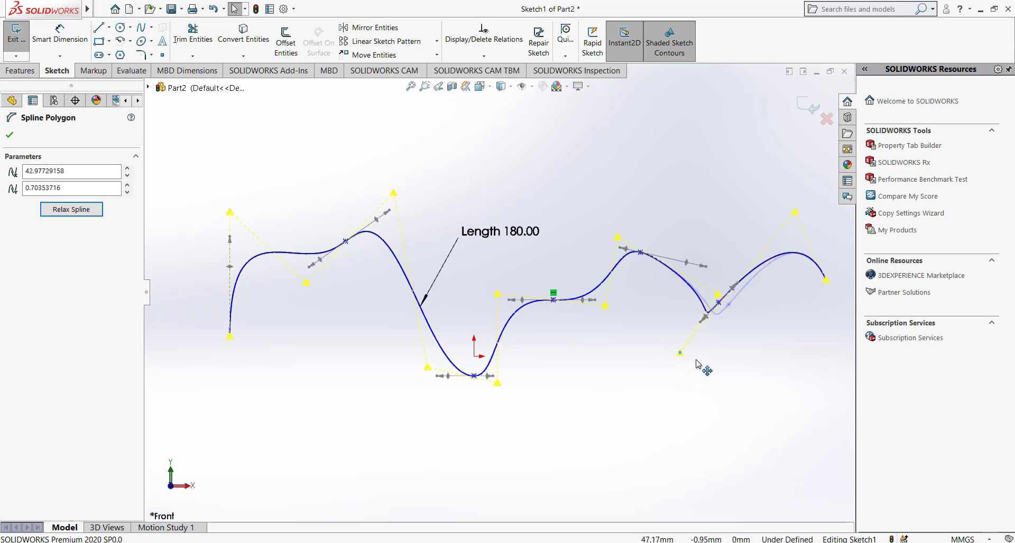
pyautogui.moveTo(617, 238); pyautogui.dragTo(639, 220)
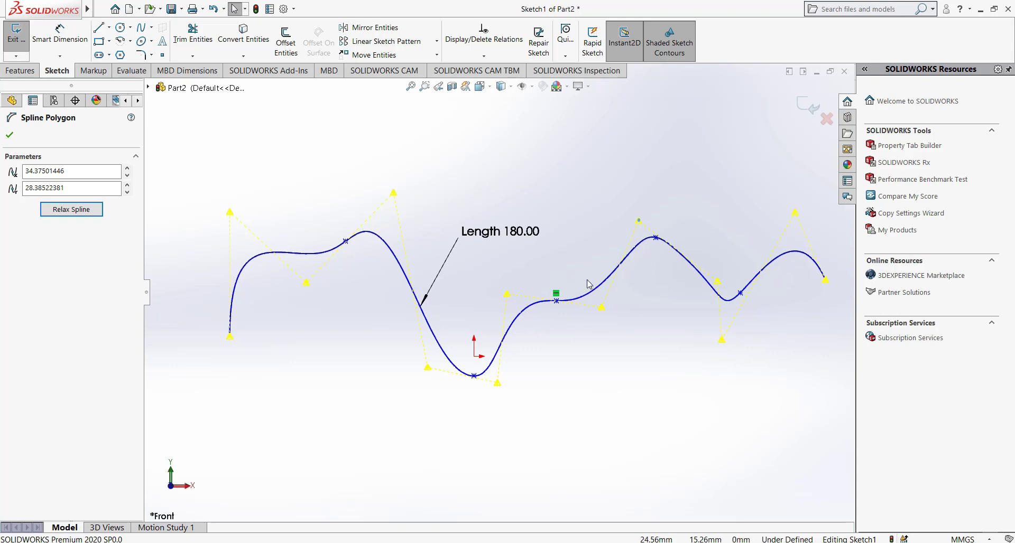
pyautogui.press('Escape')
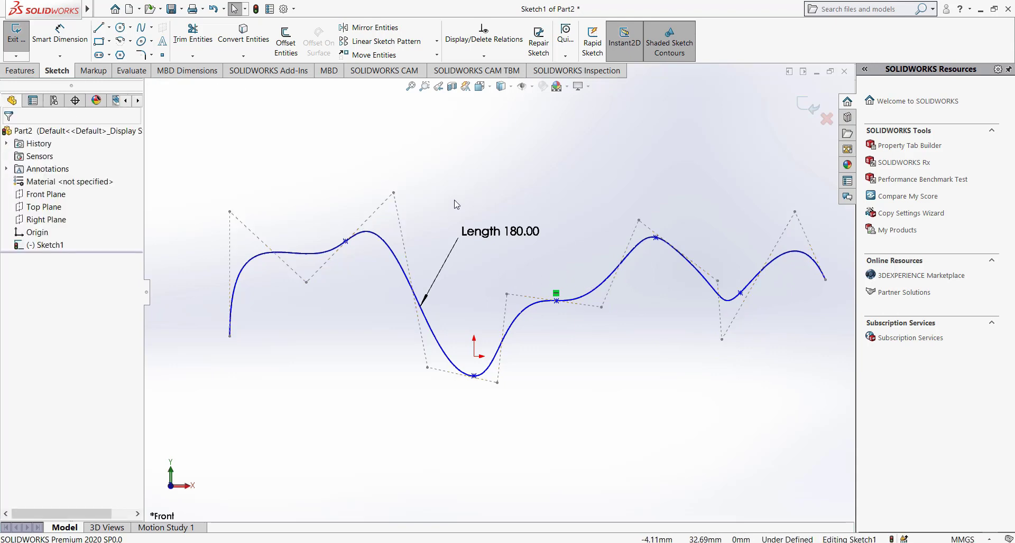
# Turn off Display Control Polygon for the spline.
pyautogui.click(386, 249)
pyautogui.rightClick(357, 151)
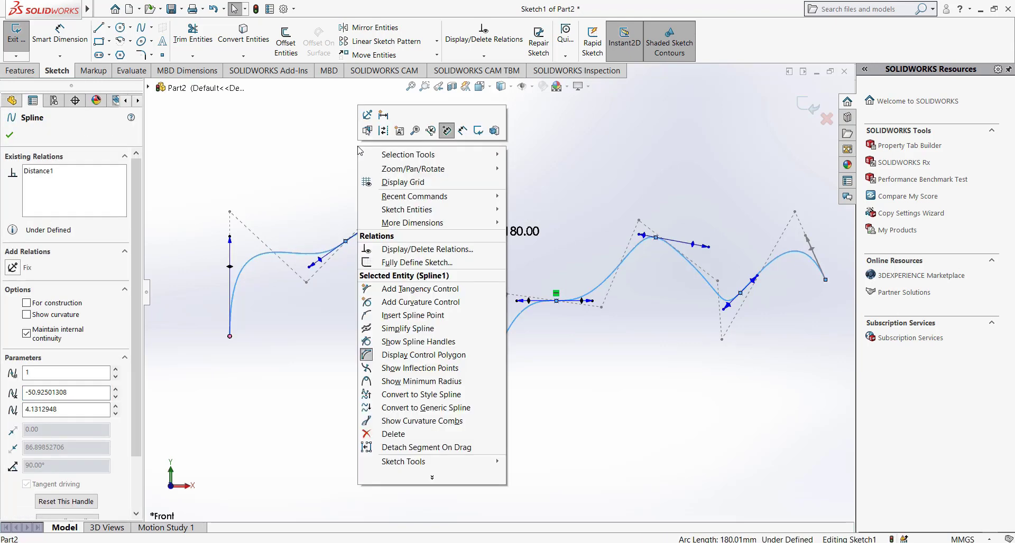
pyautogui.click(370, 361)
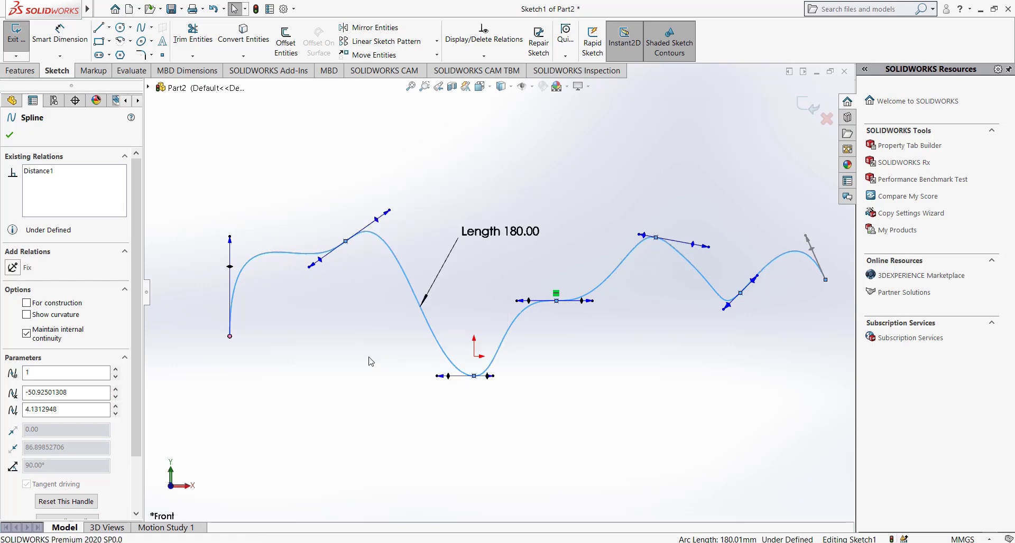
pyautogui.click(507, 185)
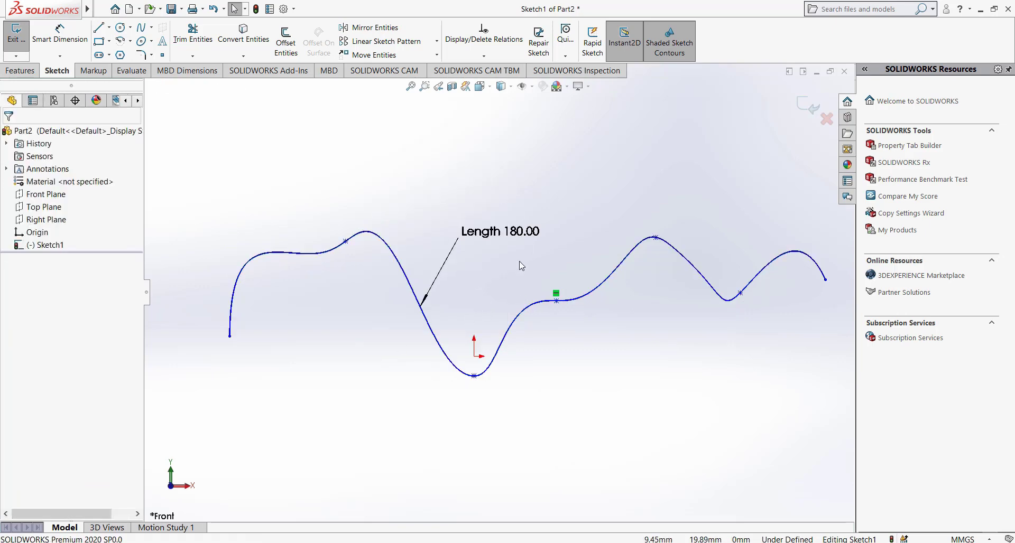
# Turn on Show Inflection Points and zoom around to inspect the markers along the curve.
pyautogui.click(391, 252)
pyautogui.rightClick(355, 145)
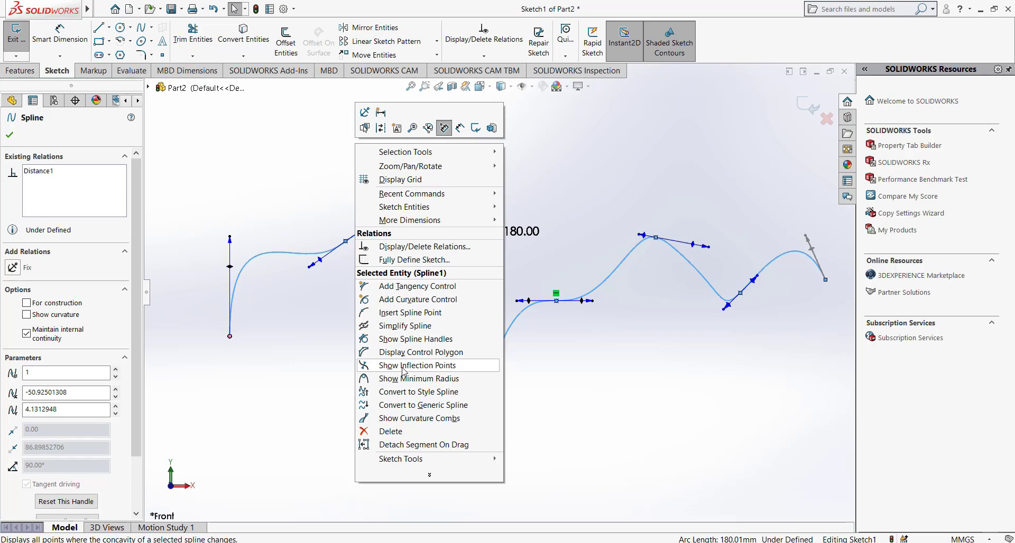
pyautogui.click(403, 370)
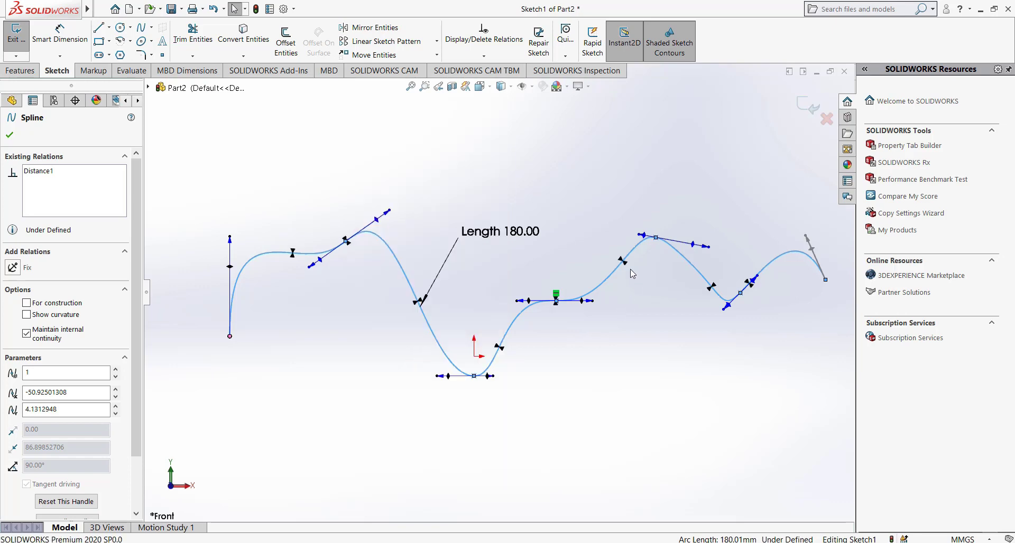
pyautogui.scroll(-4, 280, 246)
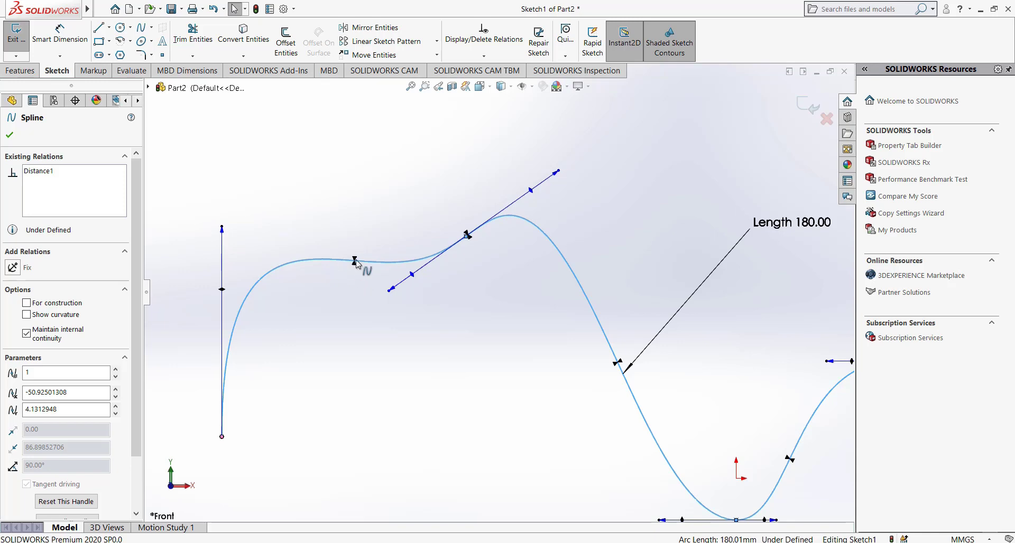
pyautogui.scroll(-5, 355, 263)
pyautogui.scroll(2, 451, 268)
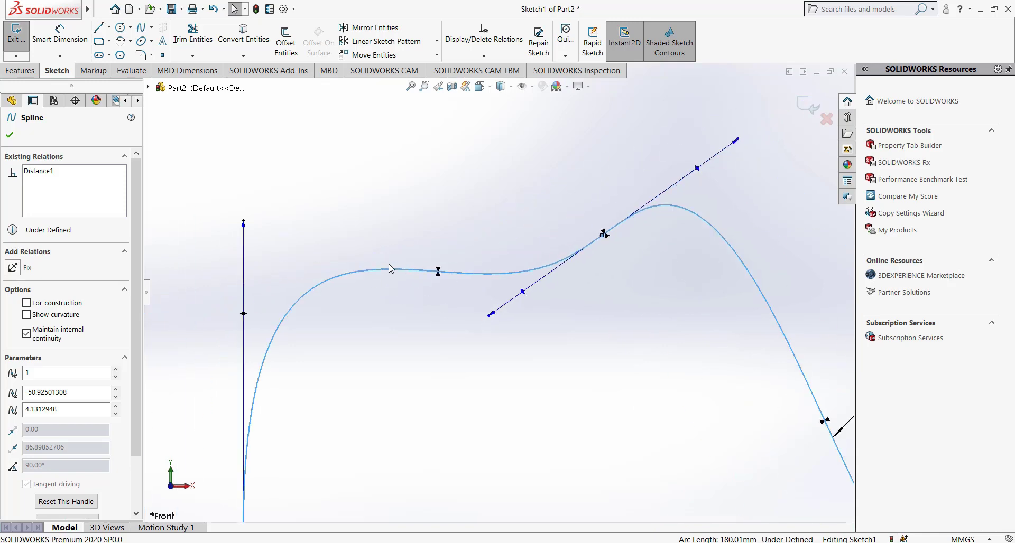
pyautogui.scroll(2, 499, 315)
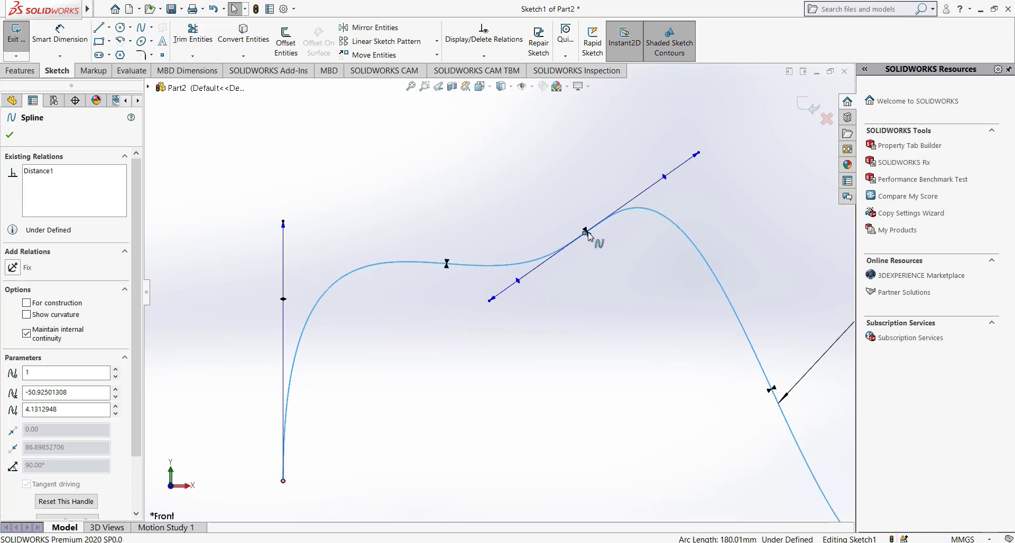
pyautogui.scroll(3, 696, 368)
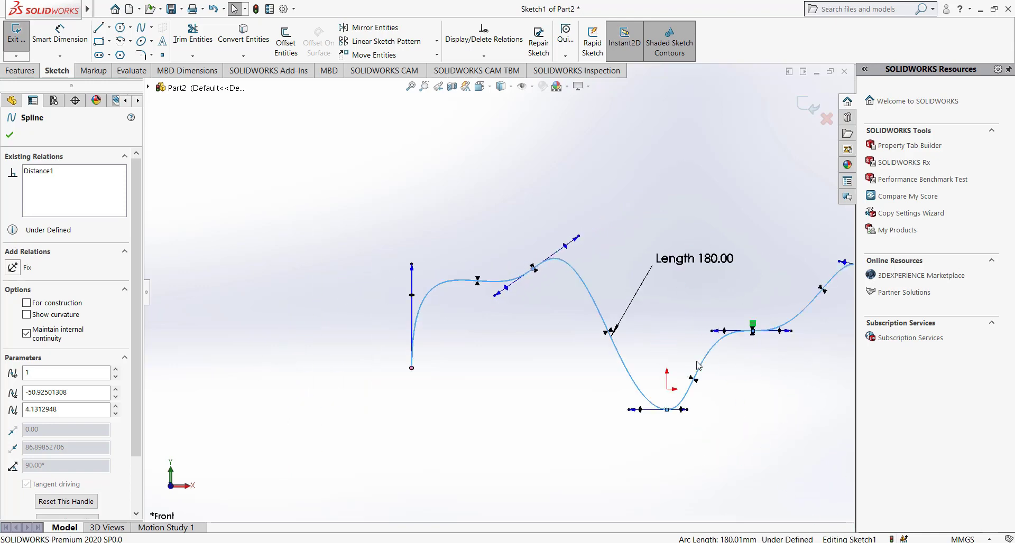
pyautogui.scroll(-2, 756, 391)
pyautogui.scroll(-1, 755, 391)
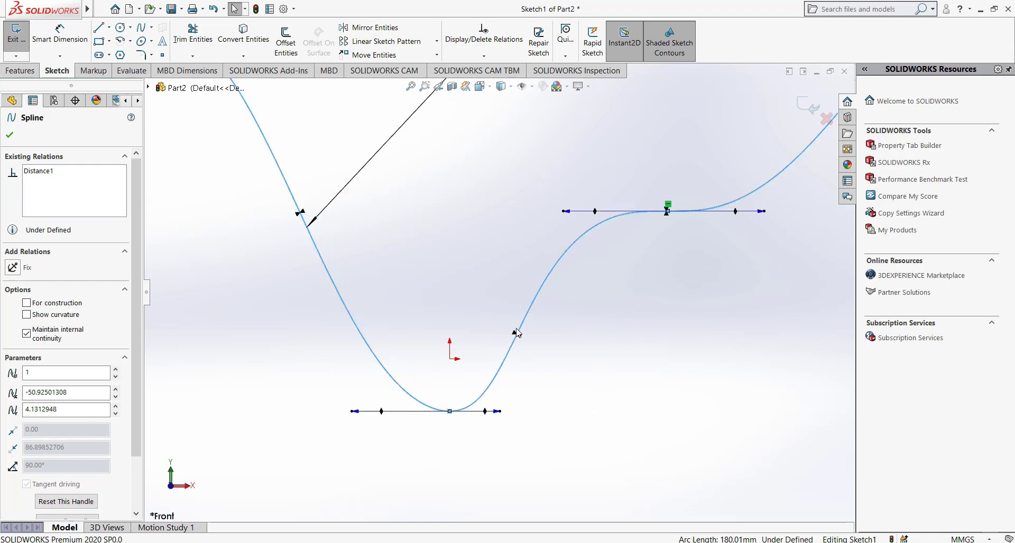
pyautogui.scroll(2, 528, 347)
pyautogui.scroll(-1, 602, 319)
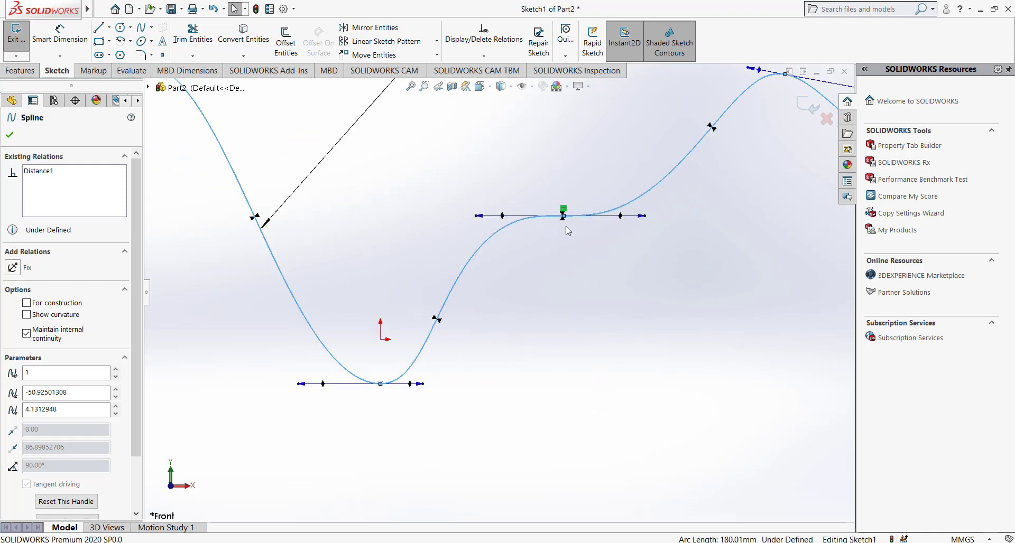
pyautogui.scroll(2, 567, 230)
pyautogui.scroll(-1, 608, 216)
pyautogui.scroll(-1, 644, 202)
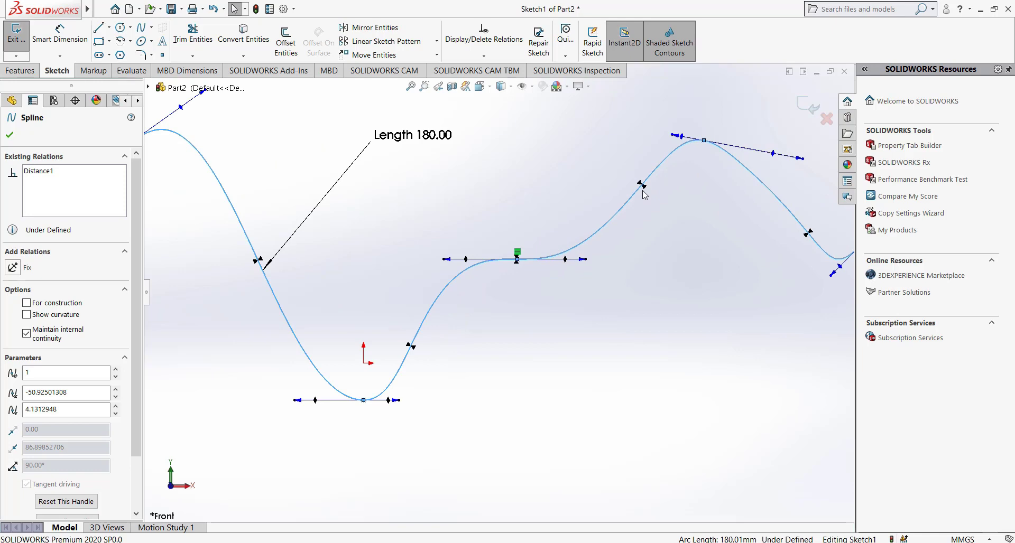
pyautogui.scroll(-1, 644, 194)
pyautogui.scroll(-1, 642, 248)
pyautogui.scroll(2, 460, 304)
pyautogui.scroll(2, 480, 306)
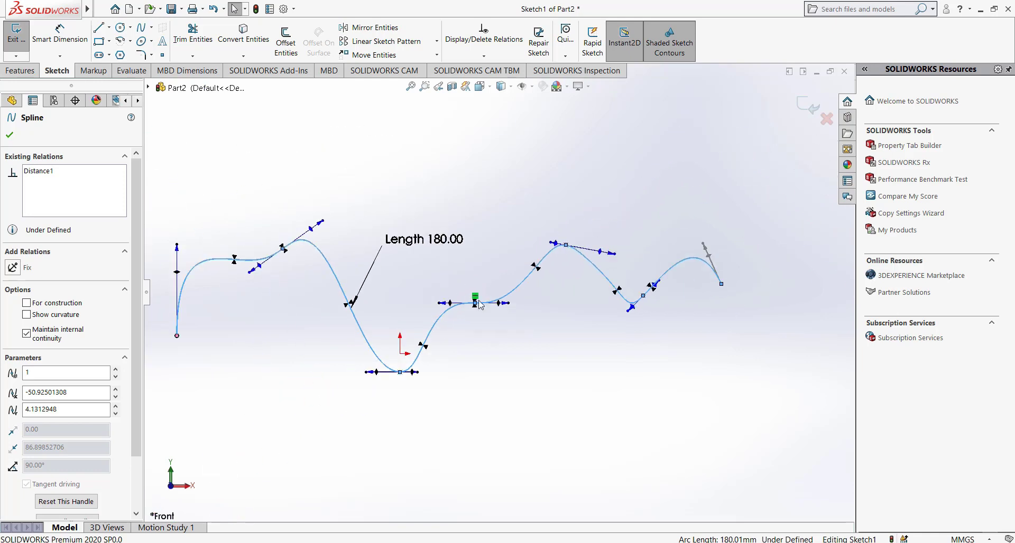
pyautogui.scroll(-1, 480, 305)
pyautogui.scroll(1, 511, 307)
pyautogui.scroll(1, 511, 306)
pyautogui.scroll(-2, 229, 297)
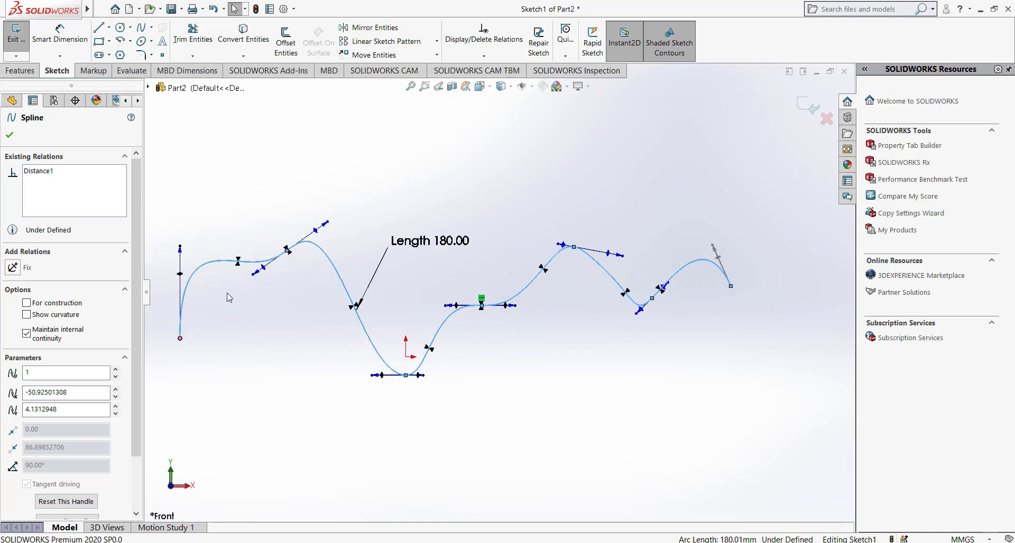
pyautogui.scroll(-1, 201, 268)
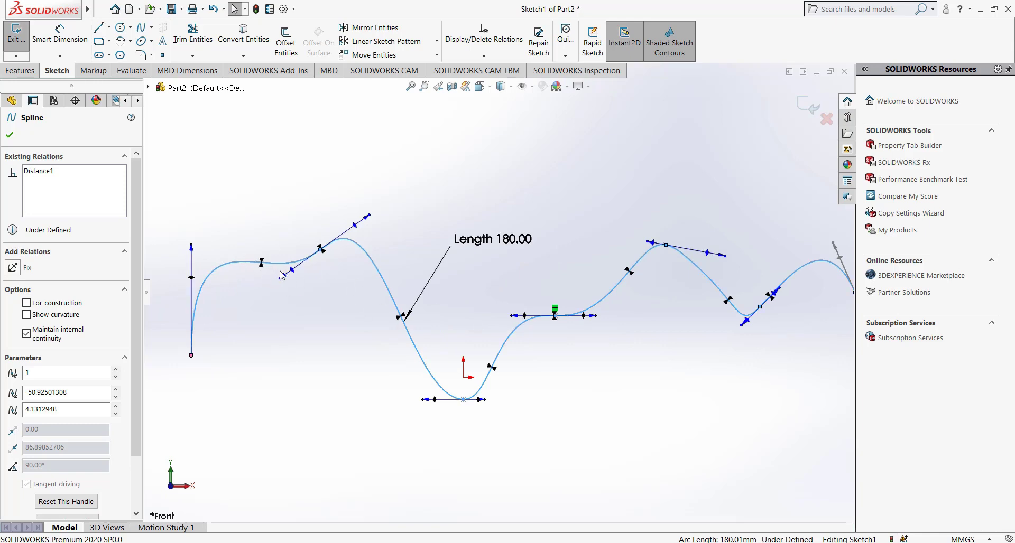
# Turn off Show Inflection Points on the spline.
pyautogui.click(373, 266)
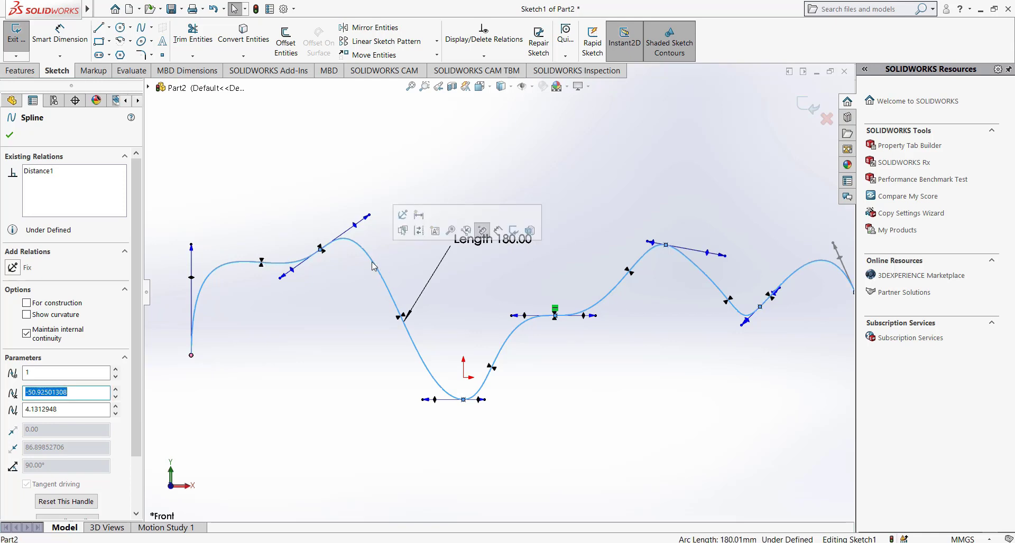
pyautogui.rightClick(373, 266)
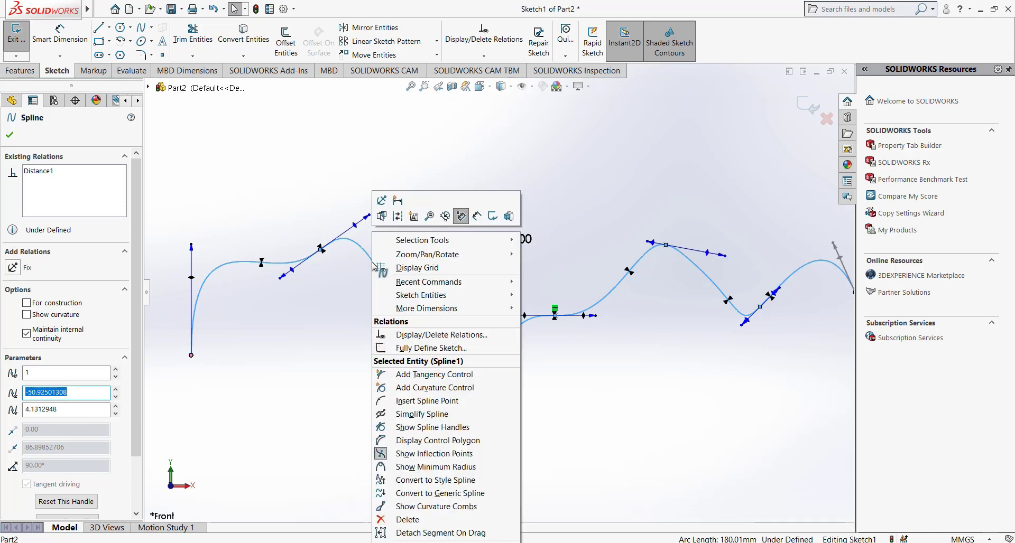
pyautogui.click(388, 459)
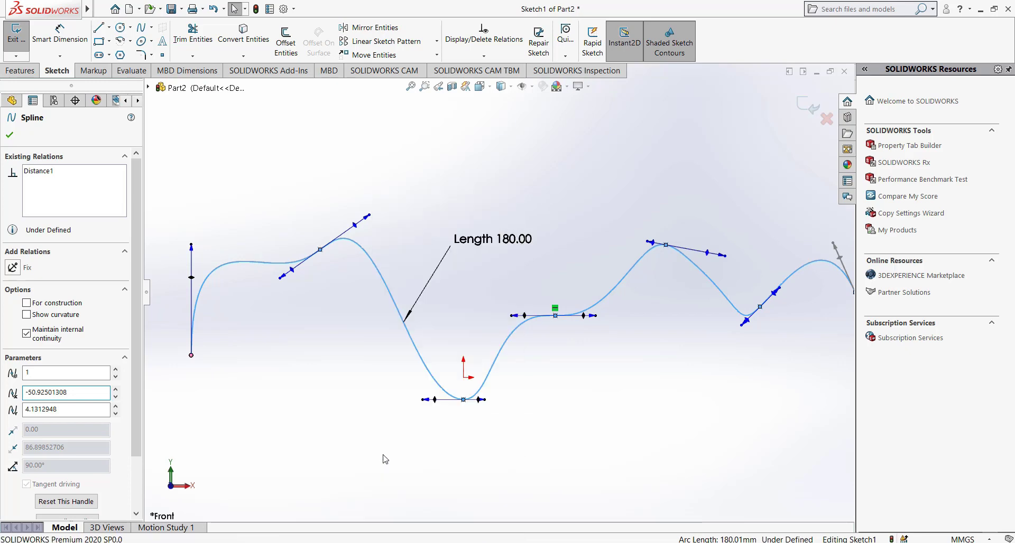
pyautogui.click(461, 178)
pyautogui.scroll(2, 499, 294)
pyautogui.scroll(-1, 507, 299)
pyautogui.scroll(-1, 516, 303)
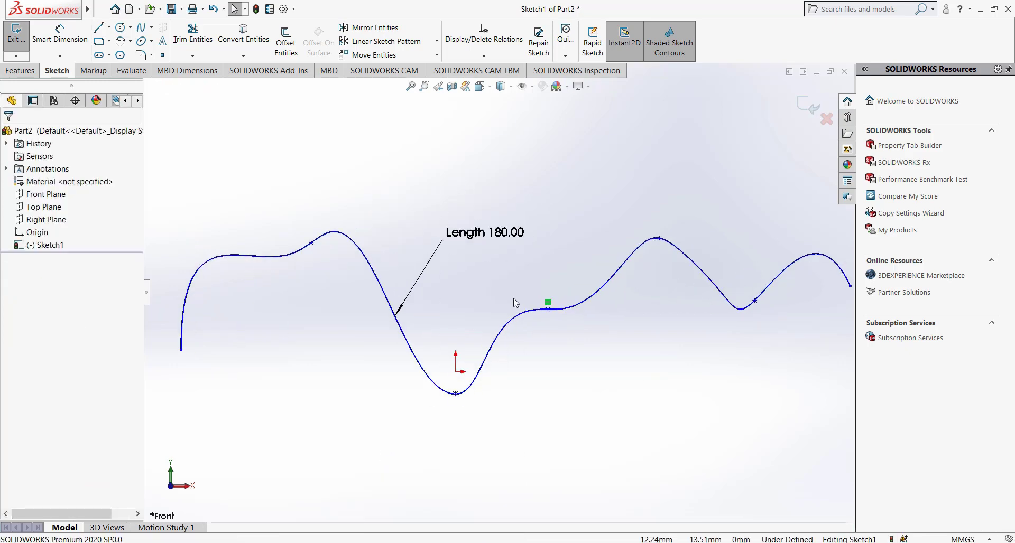
# Turn on Show Minimum Radius to reveal R1.44 at the right-hand valley, then exit editing.
pyautogui.click(357, 249)
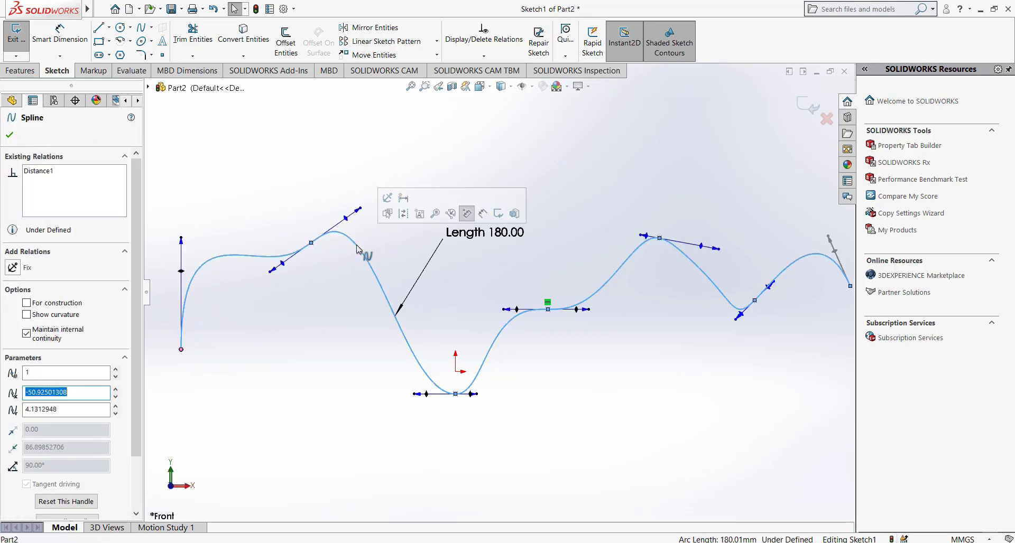
pyautogui.rightClick(373, 137)
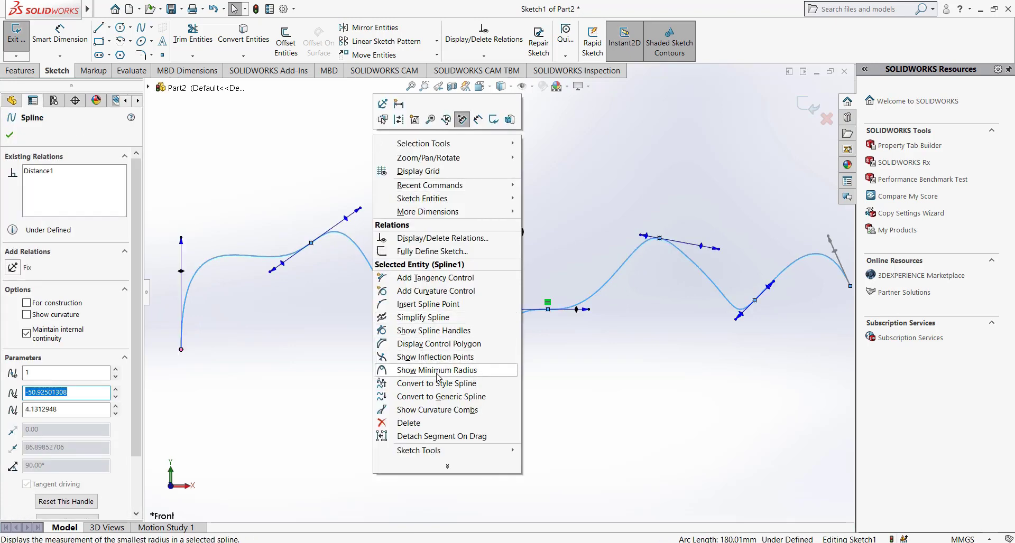
pyautogui.click(437, 370)
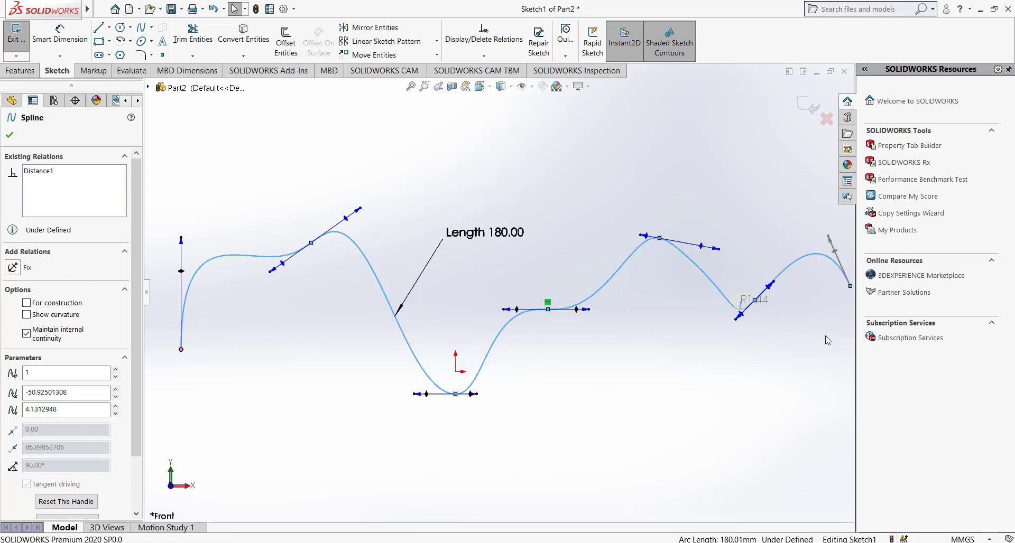
pyautogui.scroll(-2, 840, 312)
pyautogui.scroll(-2, 830, 309)
pyautogui.scroll(-2, 824, 306)
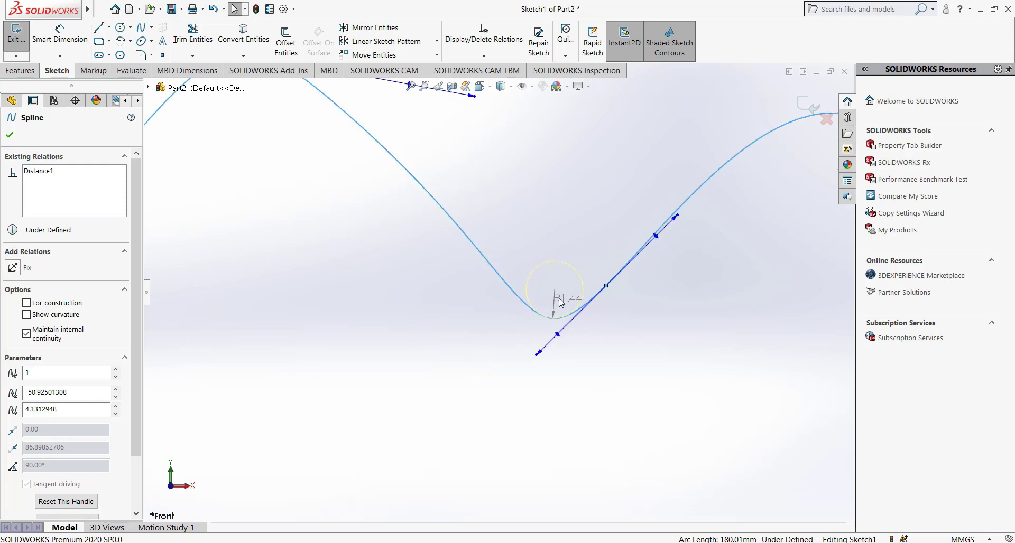
pyautogui.press('Escape')
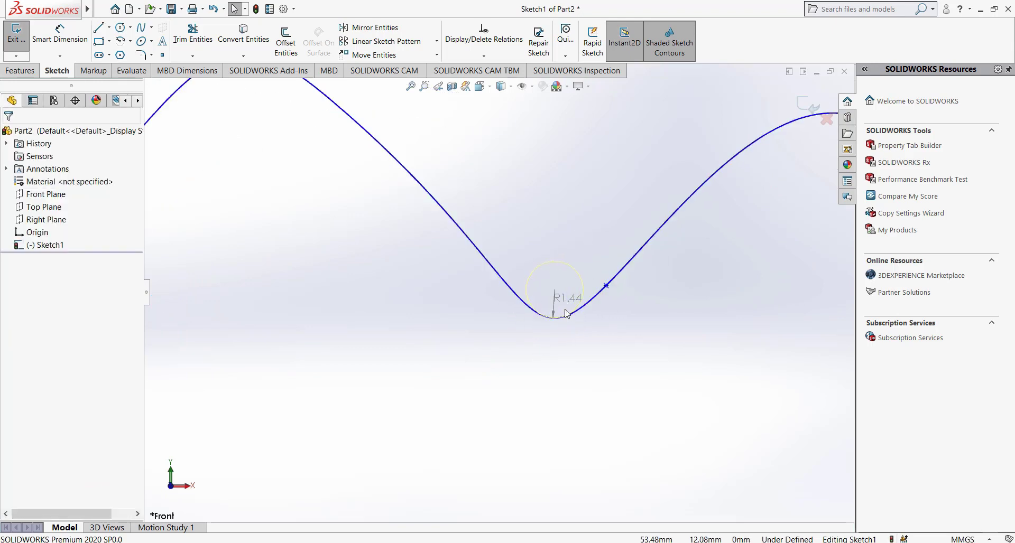
pyautogui.scroll(3, 604, 337)
pyautogui.scroll(2, 602, 341)
pyautogui.scroll(1, 602, 349)
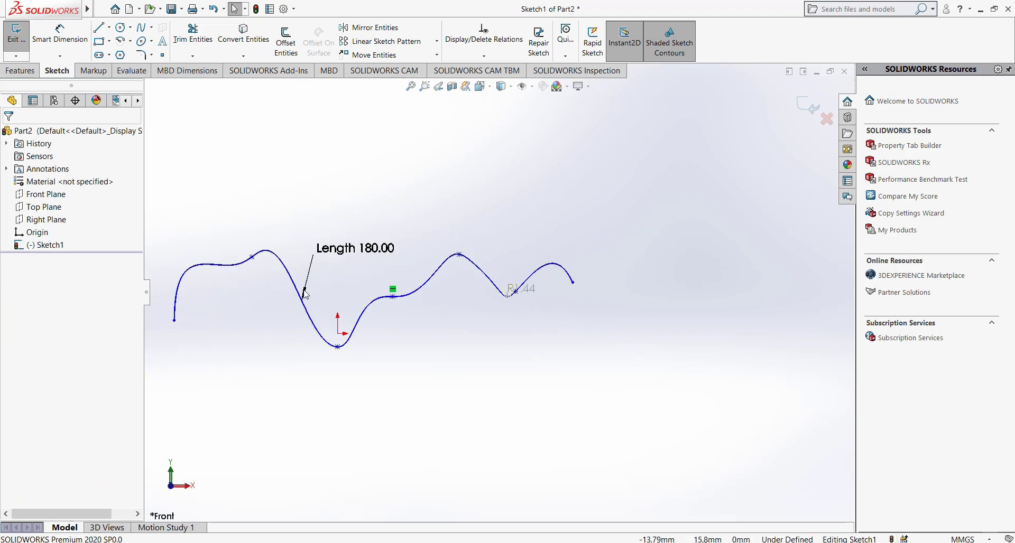
pyautogui.scroll(-2, 233, 254)
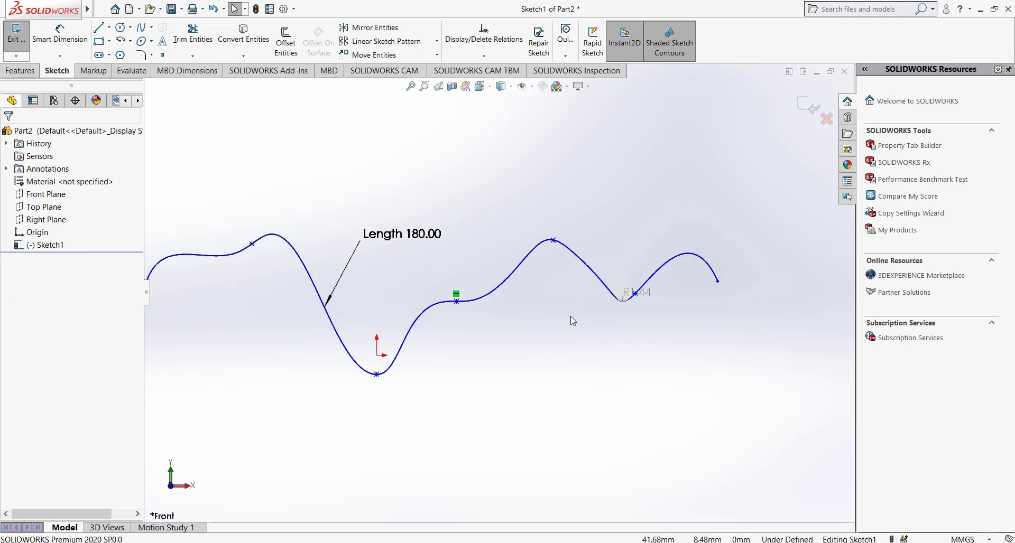
# Hide the spline's minimum-radius readout and deselect it.
pyautogui.click(522, 262)
pyautogui.rightClick(521, 262)
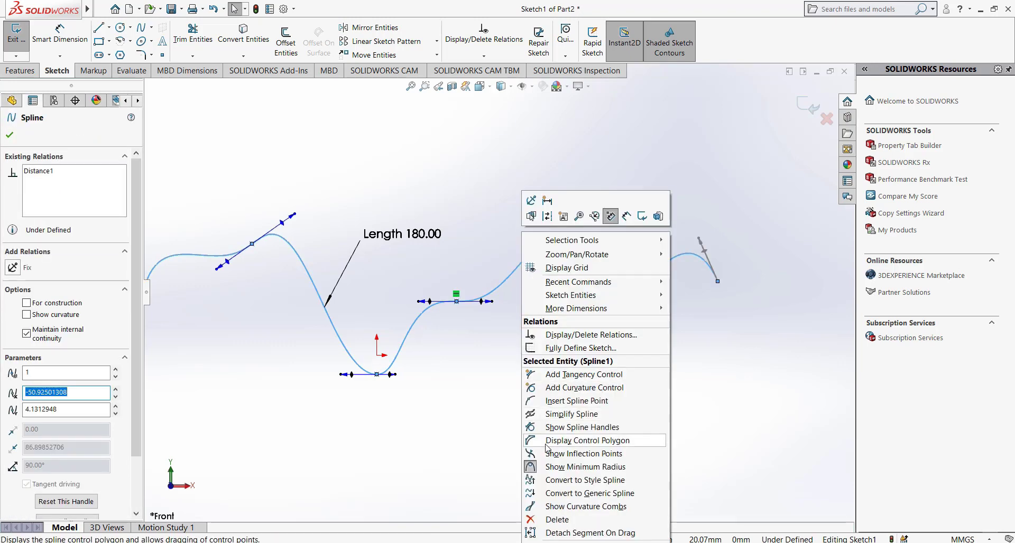
pyautogui.click(532, 468)
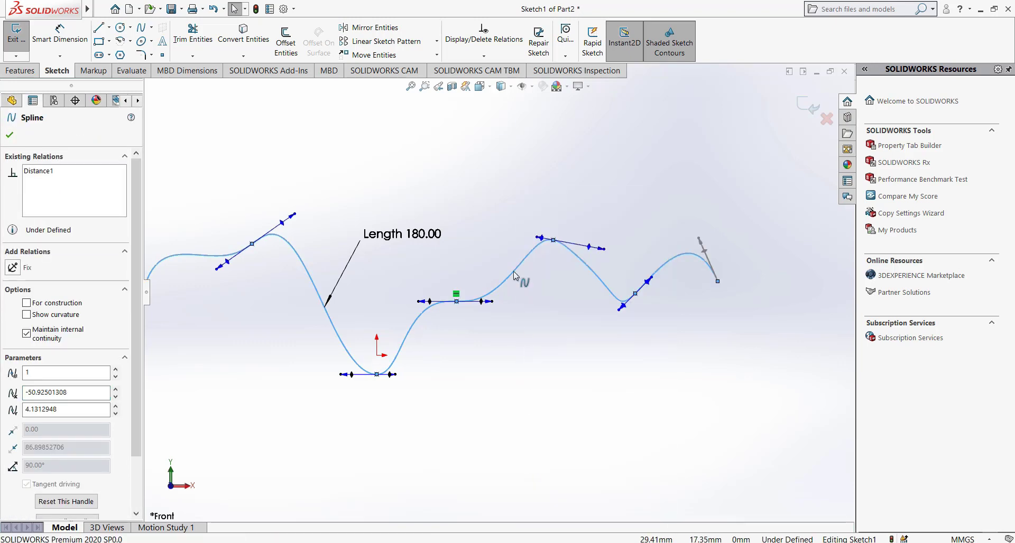
pyautogui.rightClick(508, 181)
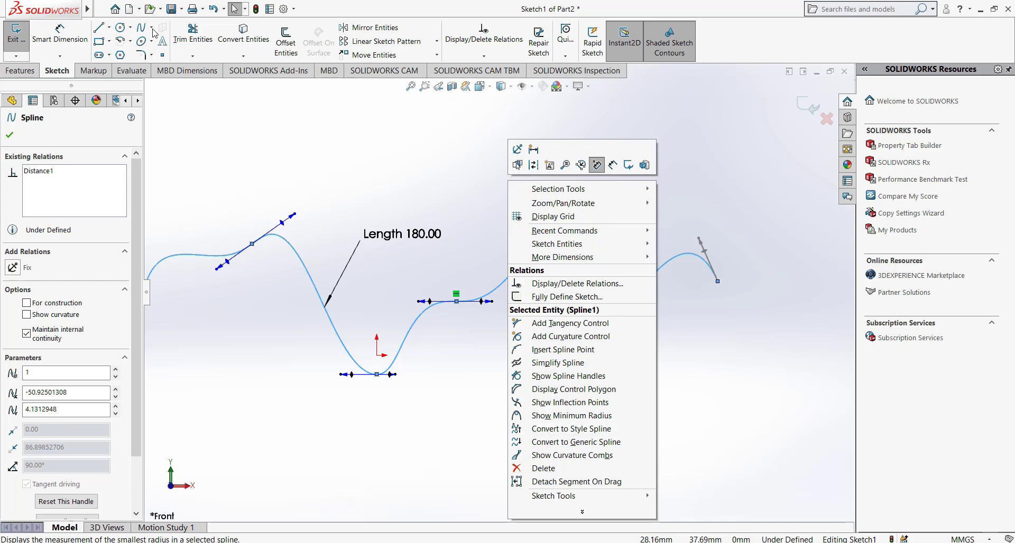
pyautogui.click(315, 136)
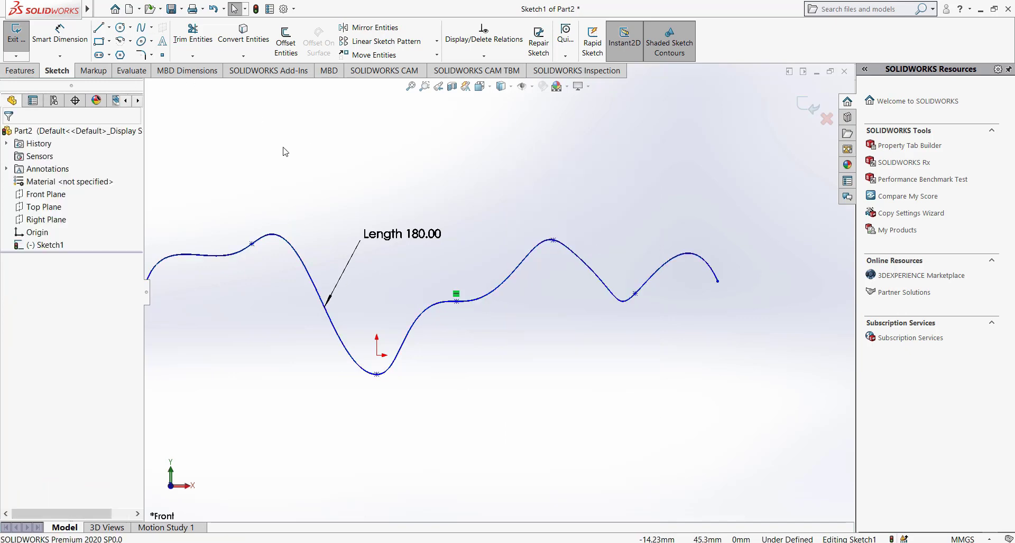
# Fit the sketch in view and start the Style Spline tool from the Spline dropdown.
pyautogui.click(152, 29)
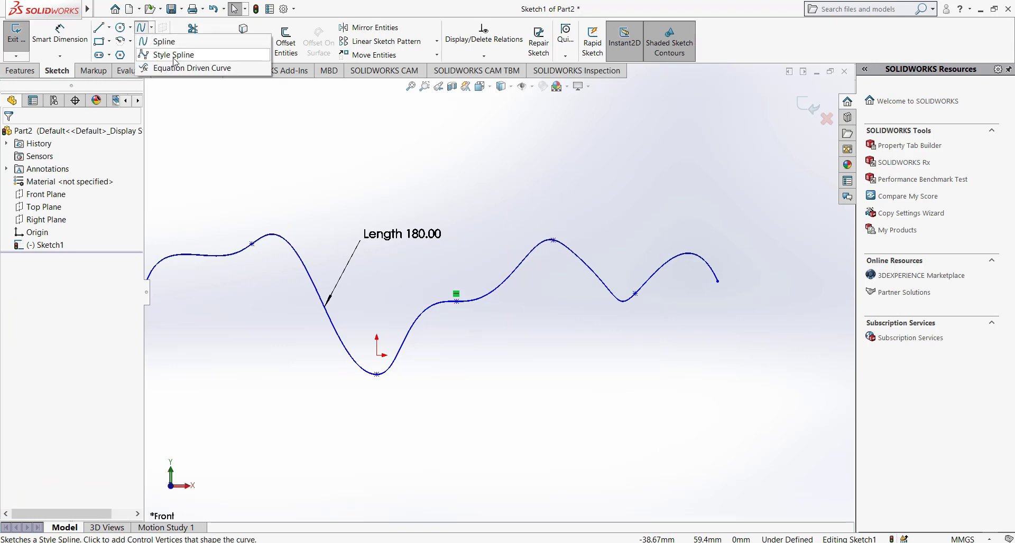
pyautogui.click(499, 288)
pyautogui.rightClick(509, 220)
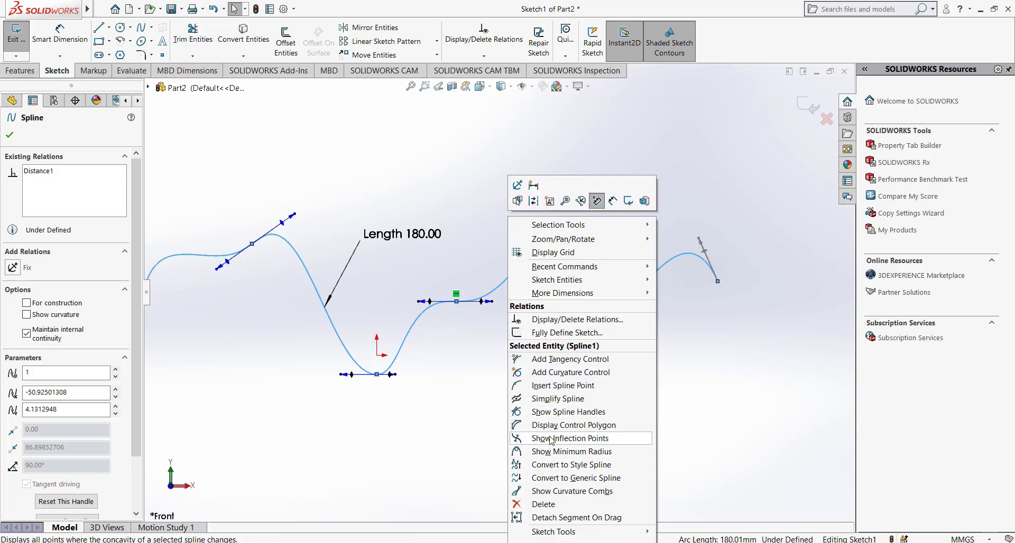
pyautogui.click(550, 438)
pyautogui.press('f')
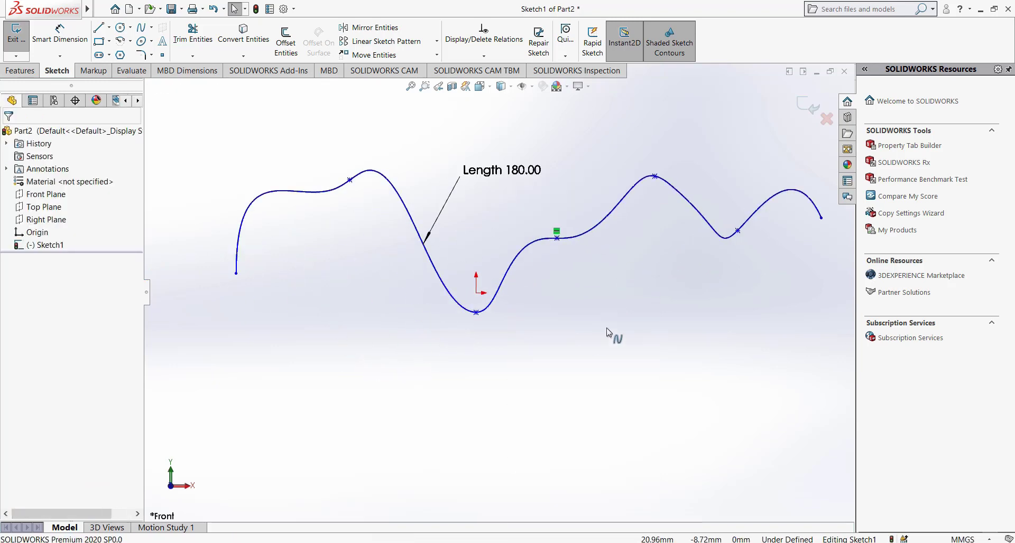
pyautogui.click(152, 27)
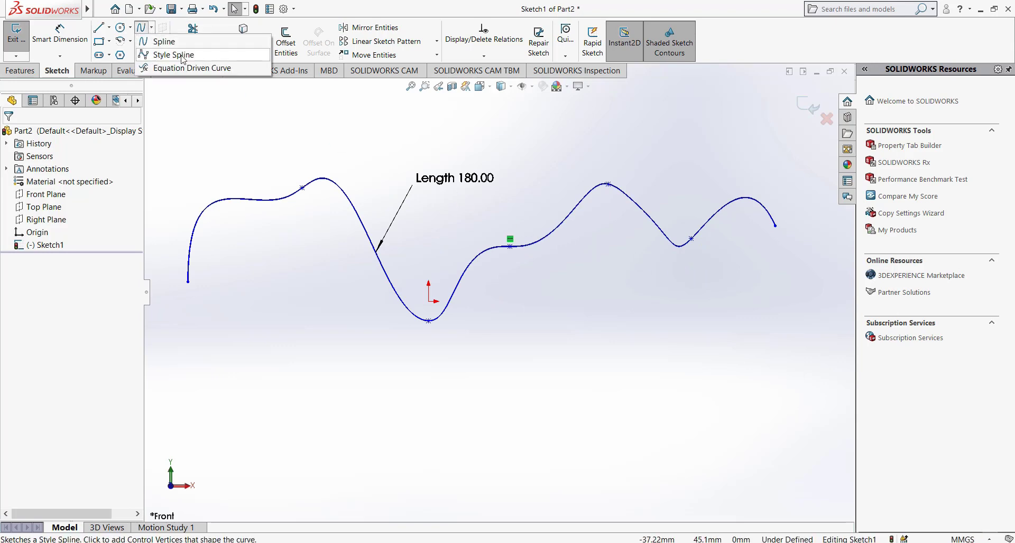
pyautogui.click(161, 51)
pyautogui.scroll(-3, 423, 423)
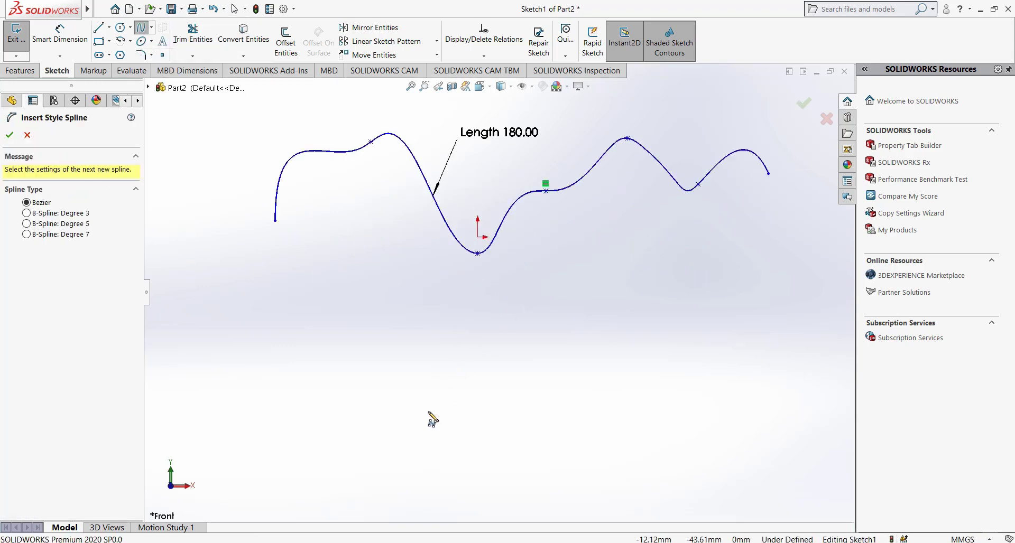
# Draw an eight-point zigzag style spline below the wavy spline and finish it.
pyautogui.click(301, 391)
pyautogui.click(380, 315)
pyautogui.click(453, 414)
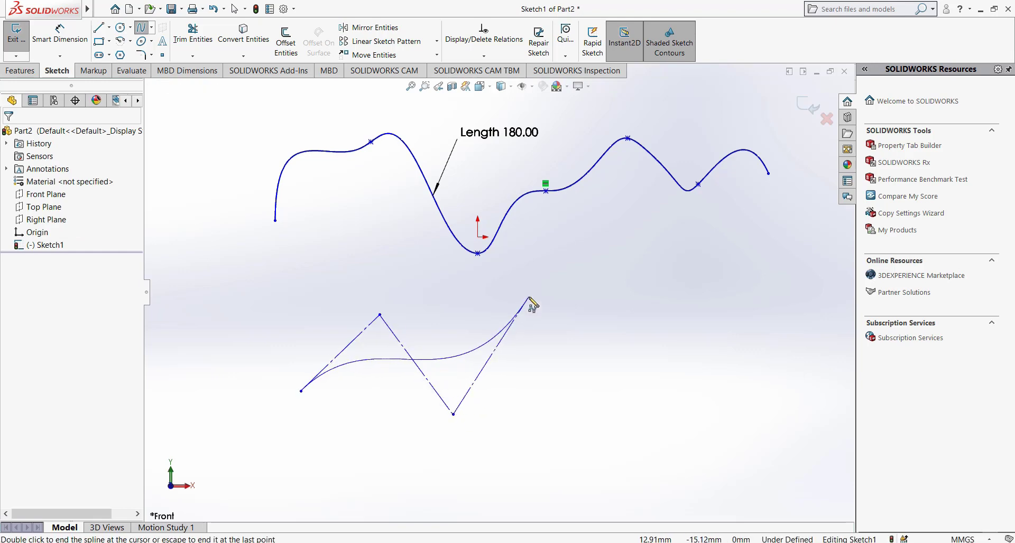
pyautogui.click(528, 297)
pyautogui.click(591, 421)
pyautogui.click(690, 300)
pyautogui.click(751, 418)
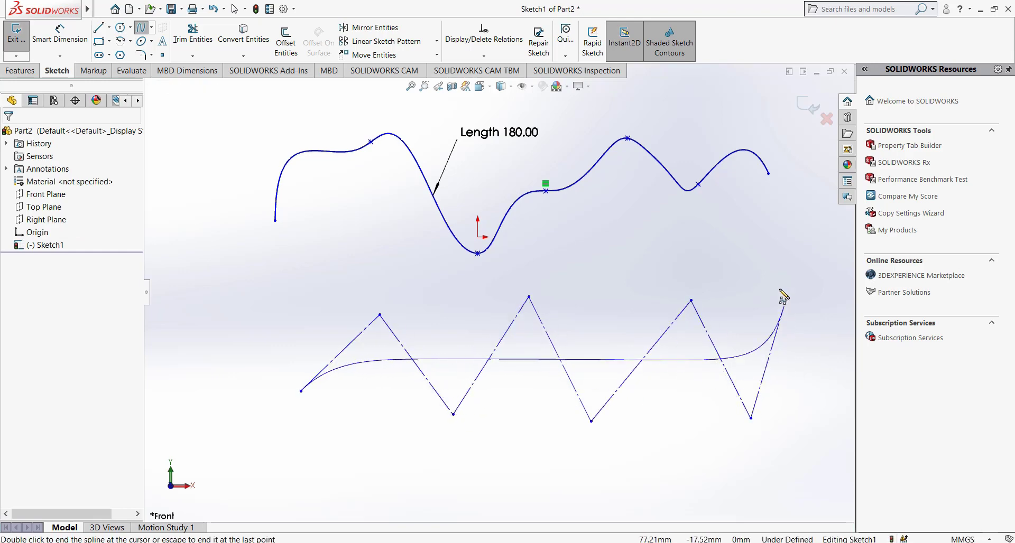
pyautogui.press('space')
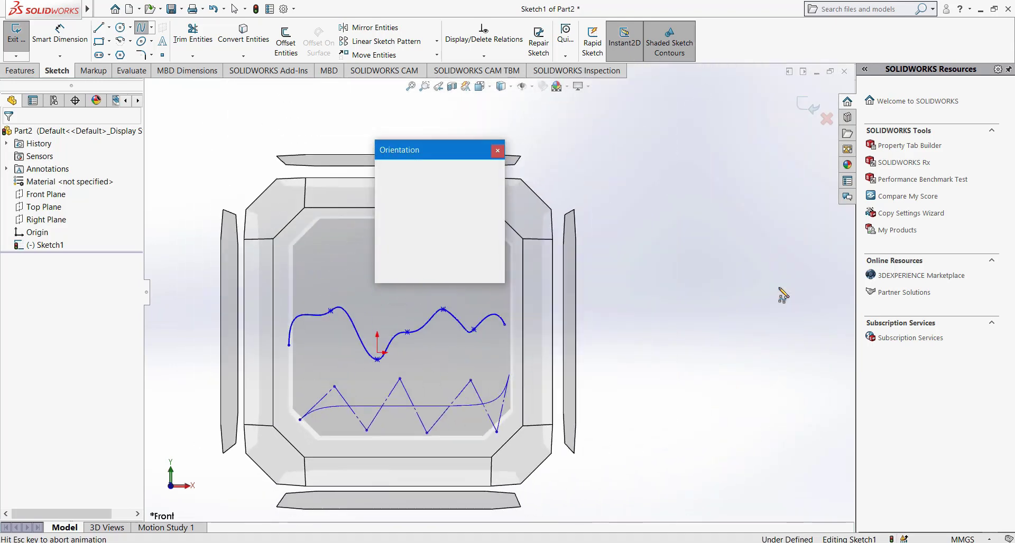
pyautogui.click(778, 287)
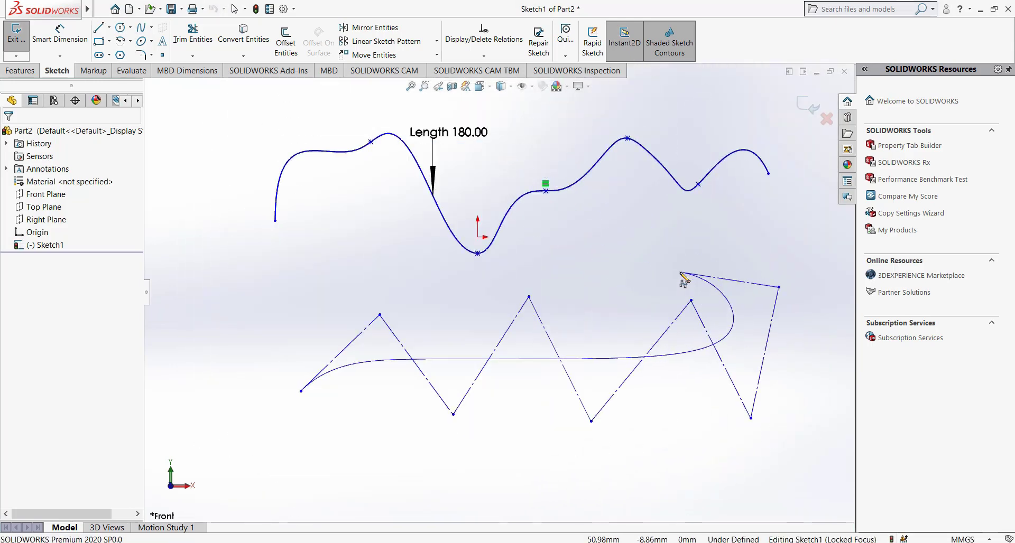
pyautogui.press('Escape')
pyautogui.scroll(-2, 698, 379)
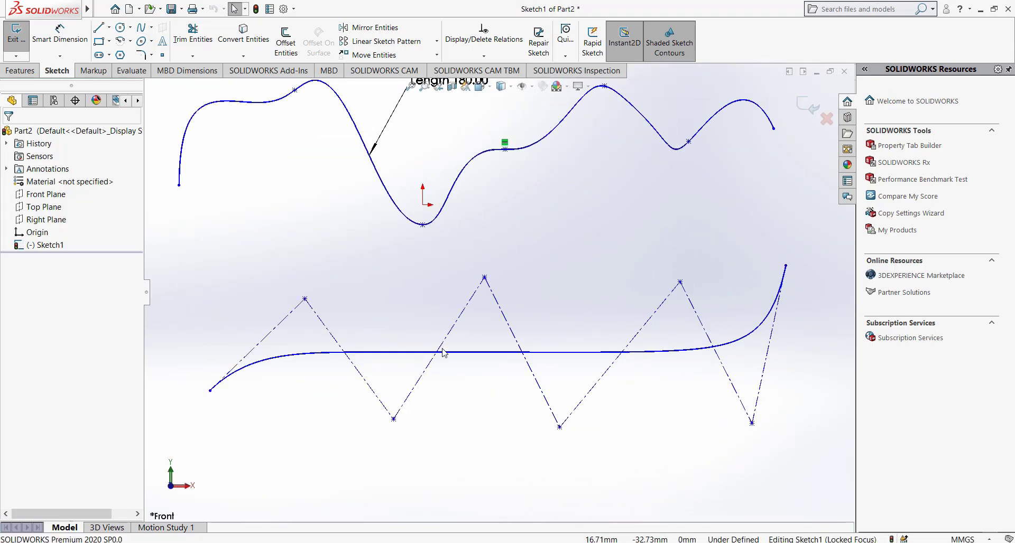
pyautogui.scroll(1, 365, 296)
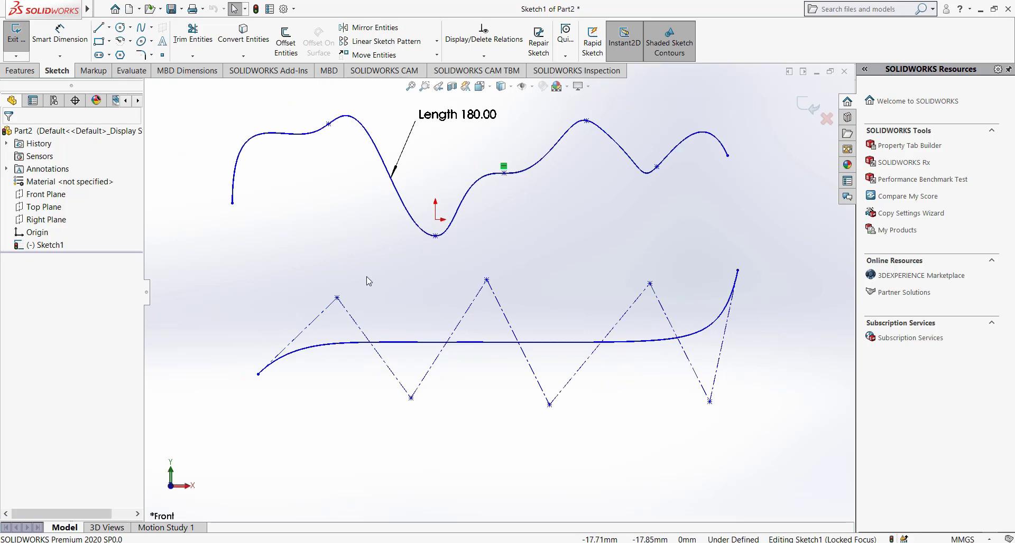
pyautogui.click(394, 190)
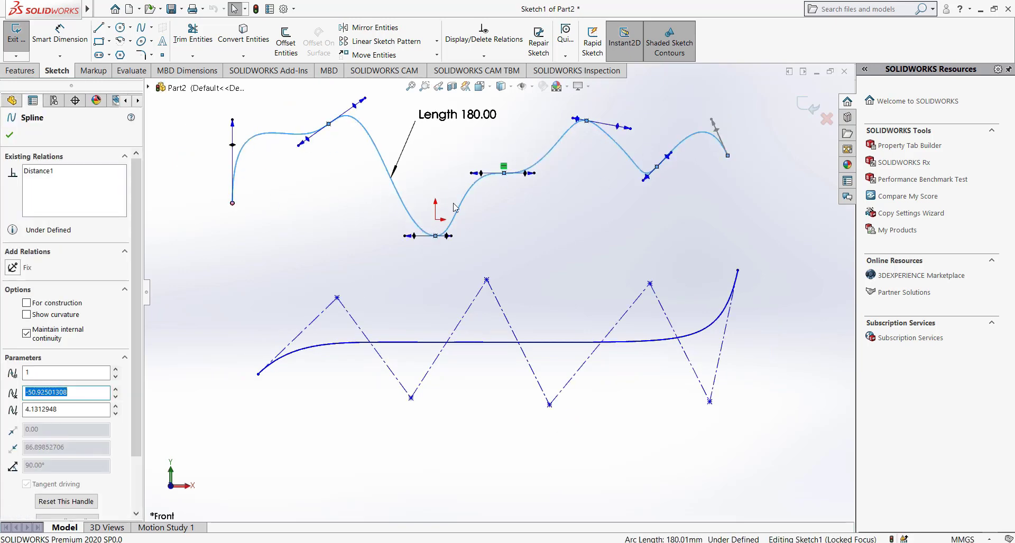
# Drag the style spline's peak and valley vertices deeper and set its right end beneath the upper valley.
pyautogui.click(539, 302)
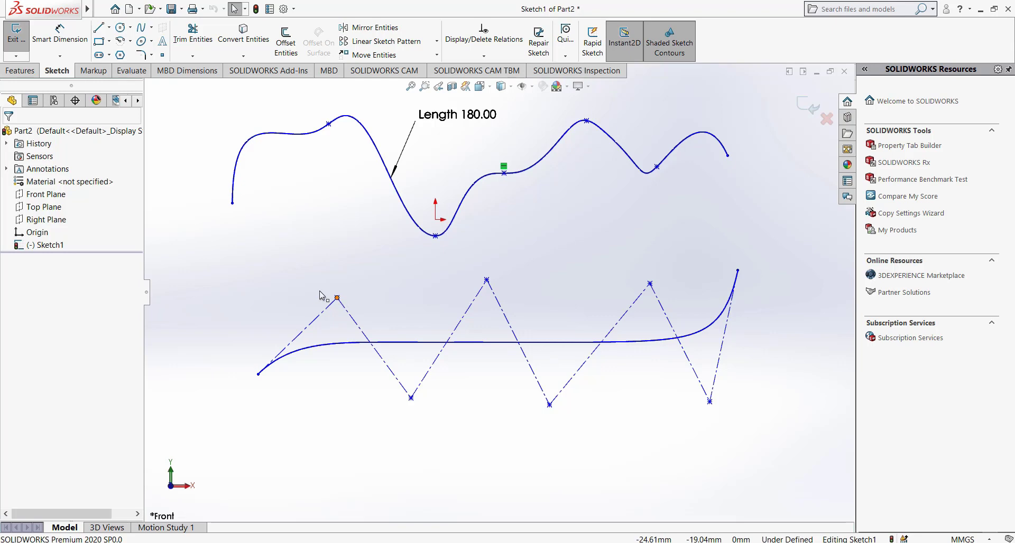
pyautogui.moveTo(337, 299); pyautogui.dragTo(283, 274)
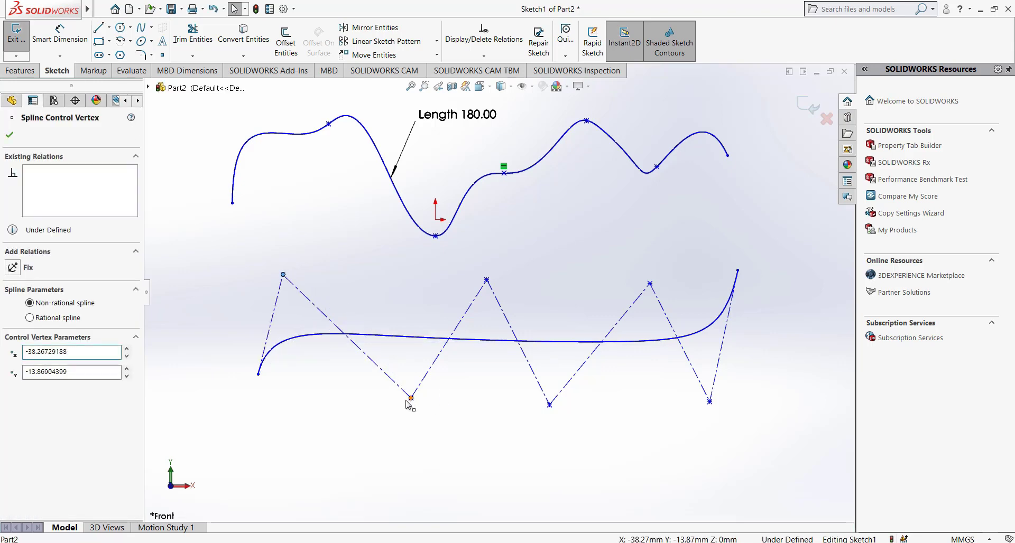
pyautogui.moveTo(406, 401); pyautogui.dragTo(355, 421)
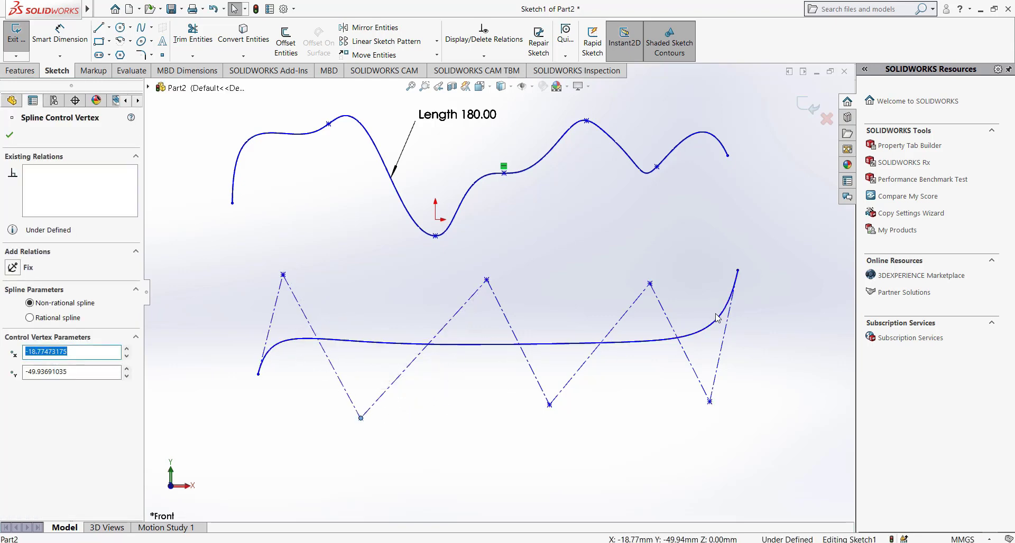
pyautogui.moveTo(487, 280); pyautogui.dragTo(416, 273)
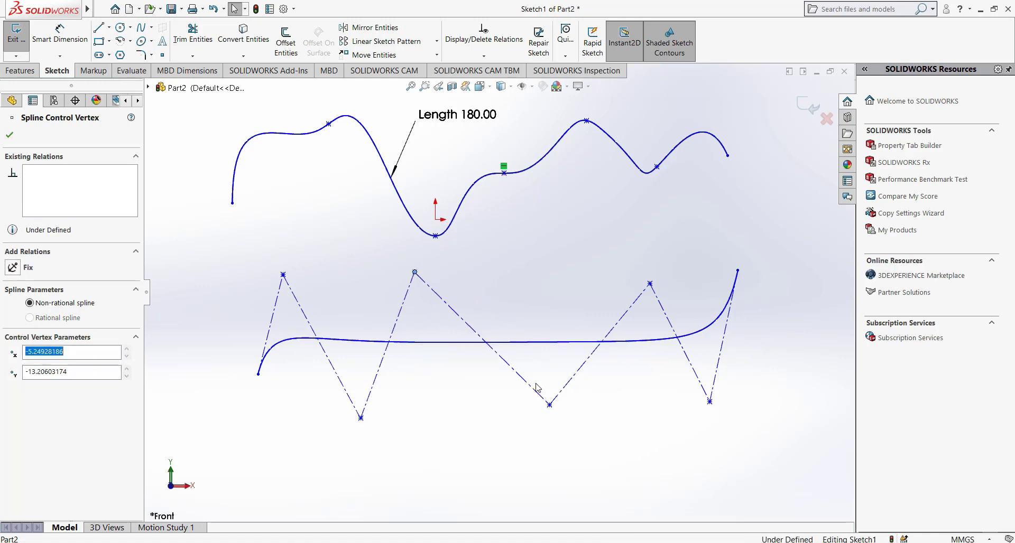
pyautogui.moveTo(549, 404); pyautogui.dragTo(495, 482)
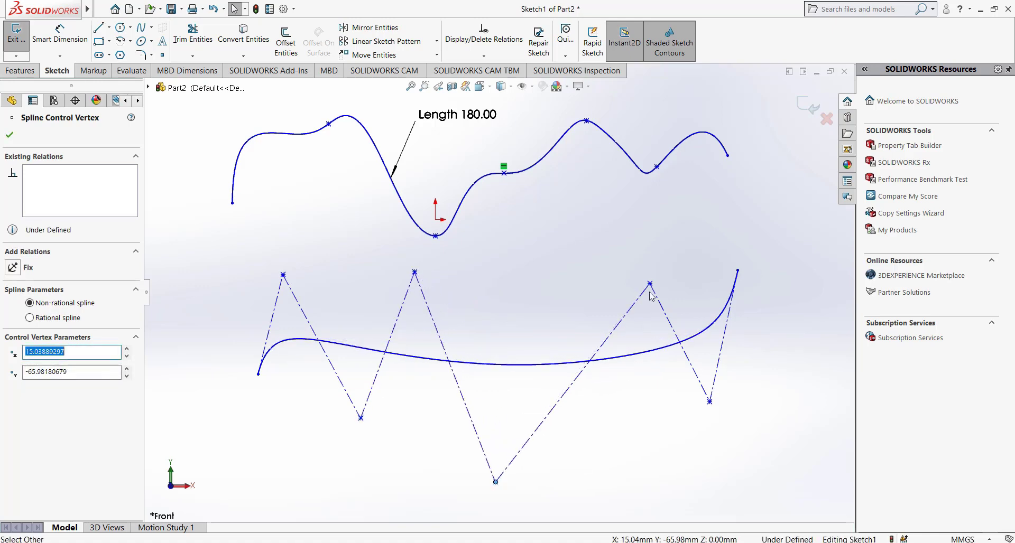
pyautogui.moveTo(649, 284); pyautogui.dragTo(531, 245)
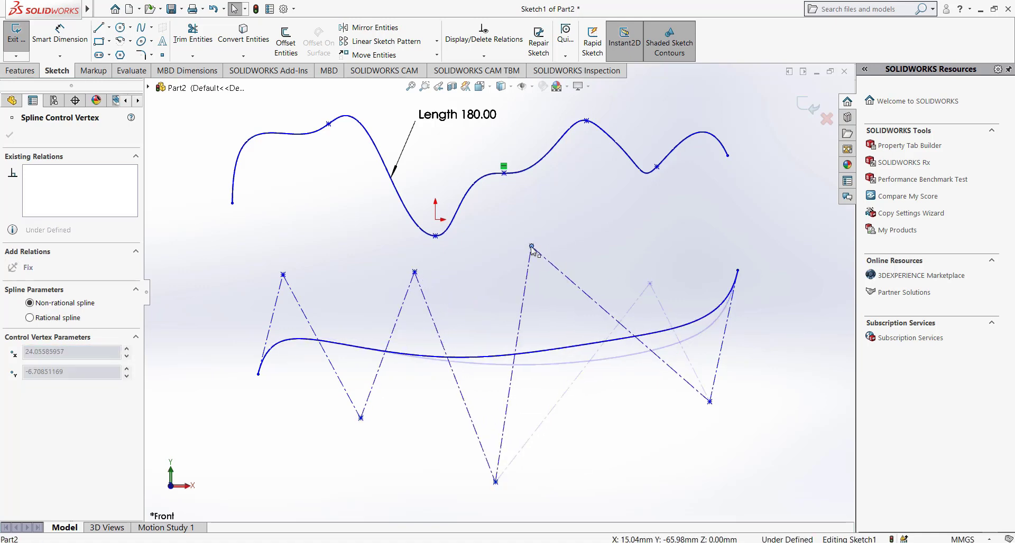
pyautogui.click(708, 411)
pyautogui.moveTo(709, 401); pyautogui.dragTo(665, 488)
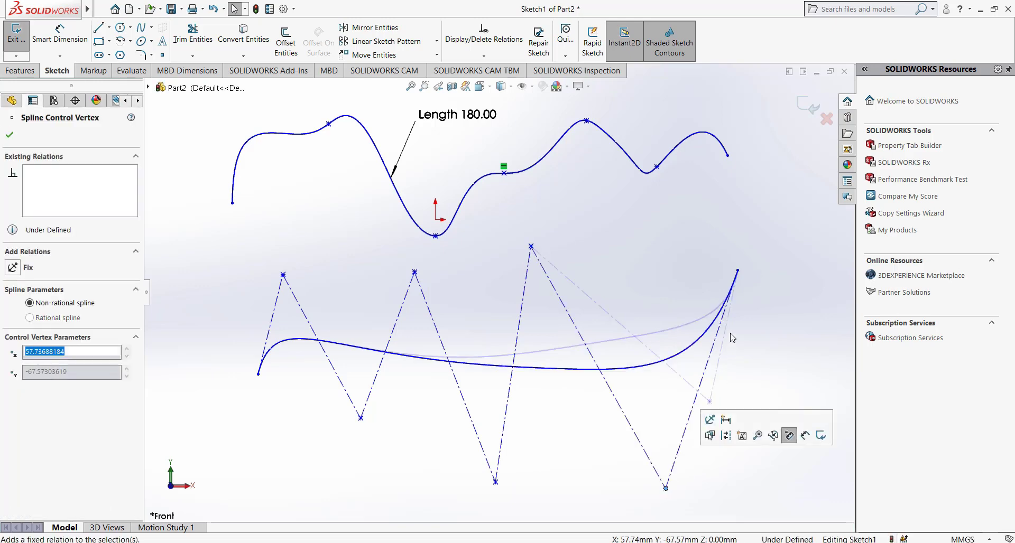
pyautogui.moveTo(667, 272); pyautogui.dragTo(657, 267)
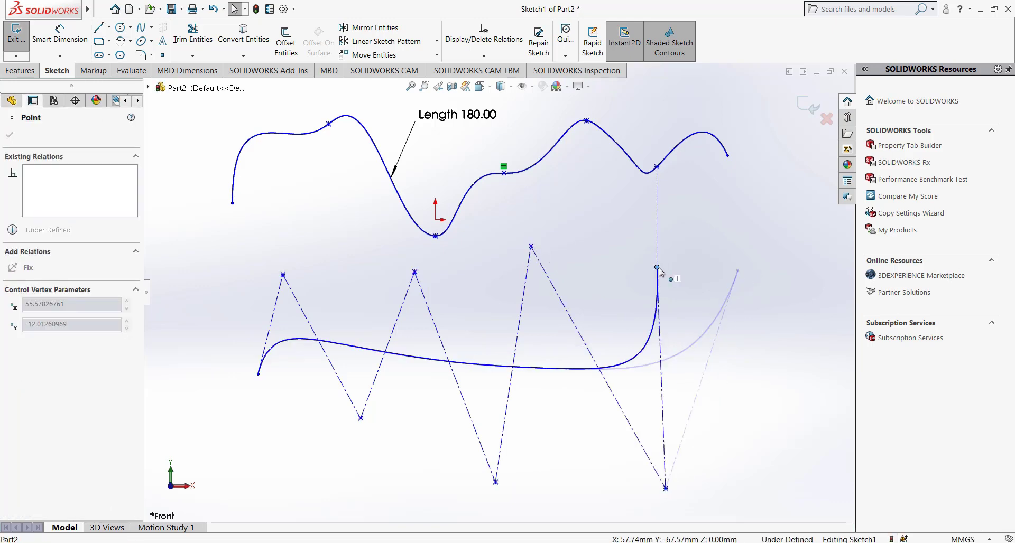
# Dimension the control polygon's right end line to 50 and its short left line to 25.
pyautogui.click(611, 271)
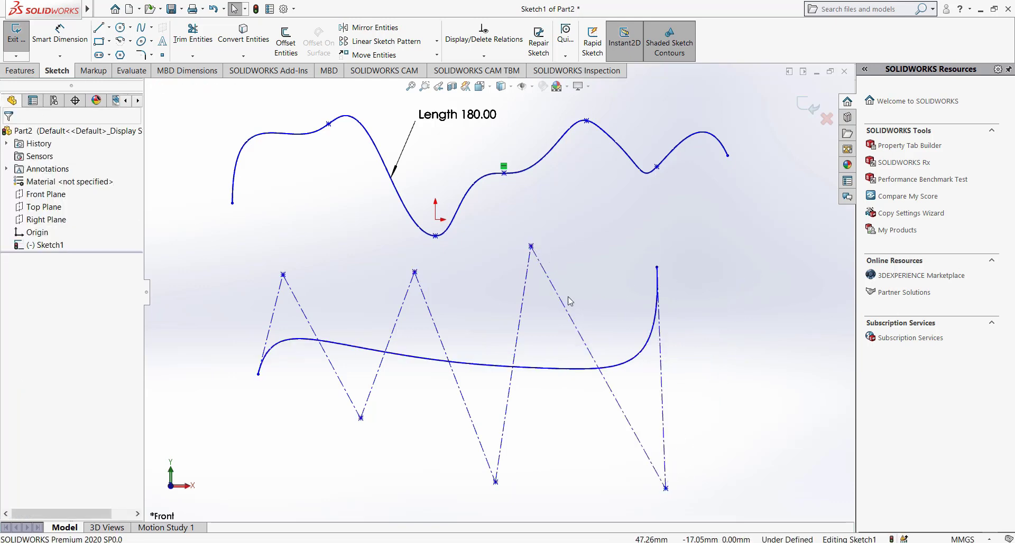
pyautogui.click(58, 34)
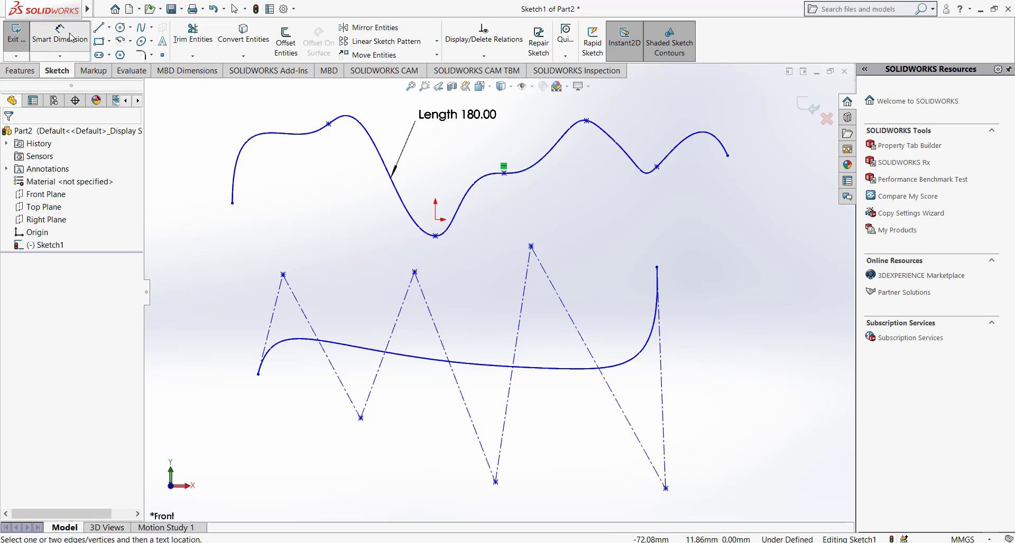
pyautogui.click(662, 403)
pyautogui.click(742, 380)
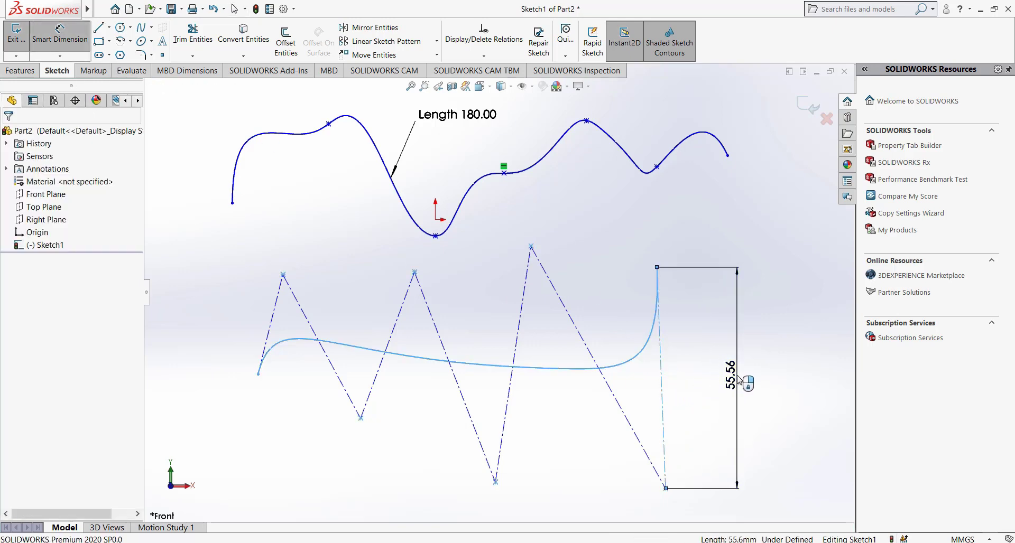
pyautogui.write('50')
pyautogui.click(692, 360)
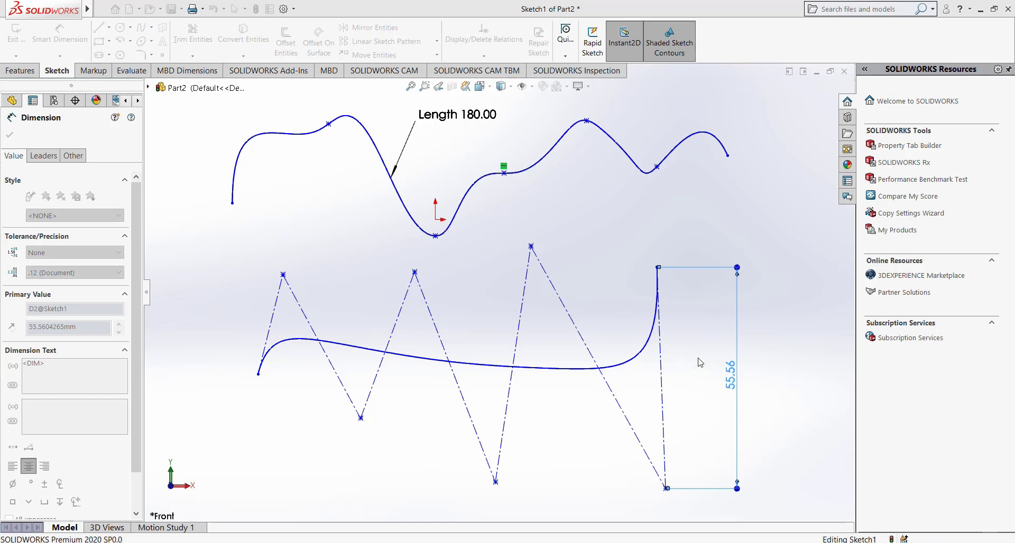
pyautogui.click(270, 325)
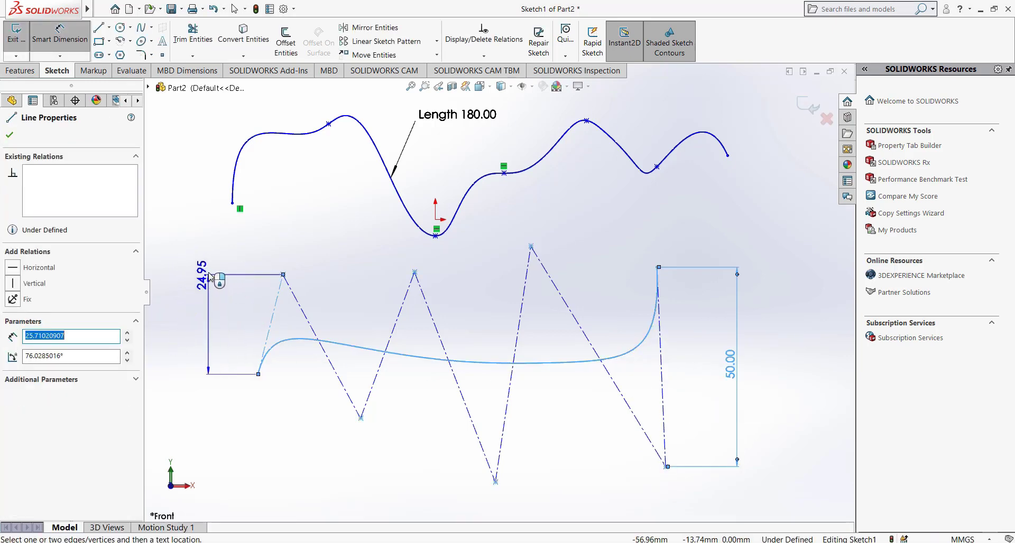
pyautogui.click(212, 273)
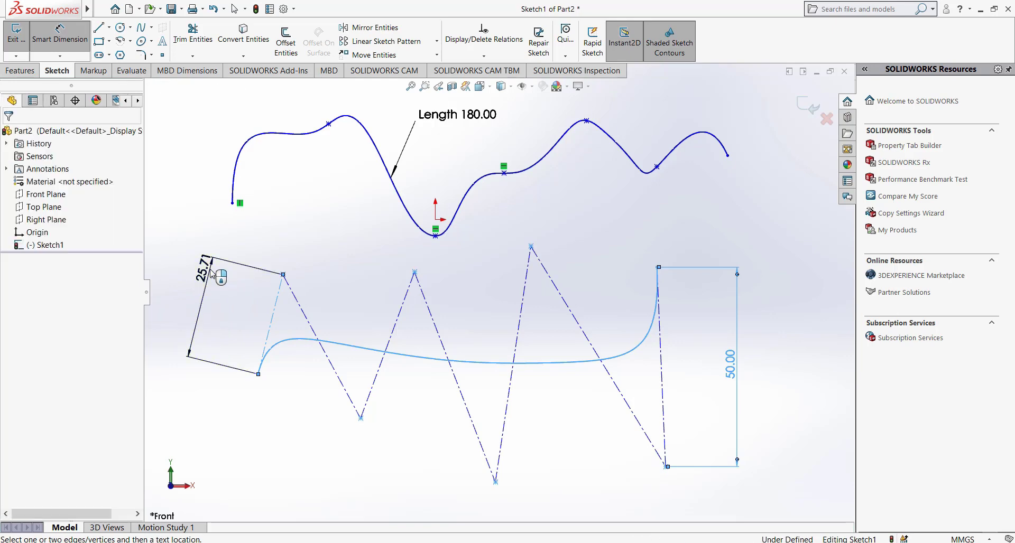
pyautogui.write('25')
pyautogui.click(166, 254)
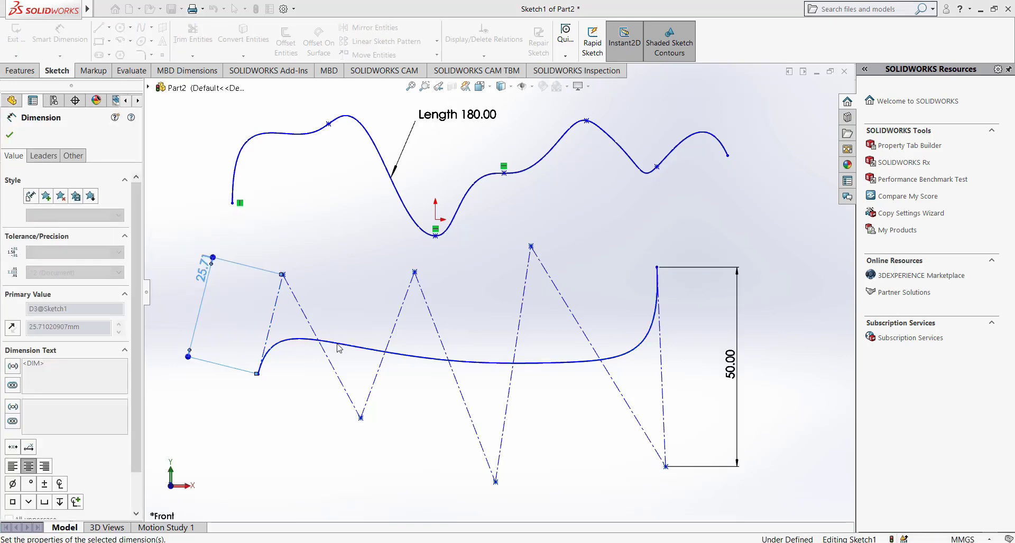
# Add a 30 horizontal dimension from the spline's start point to the first valley vertex.
pyautogui.click(257, 374)
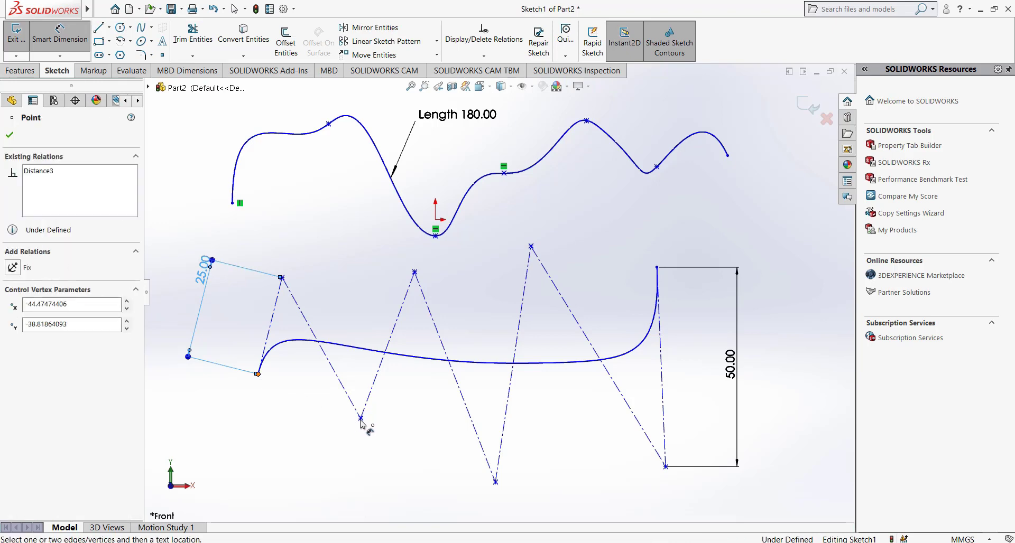
pyautogui.click(360, 418)
pyautogui.click(303, 468)
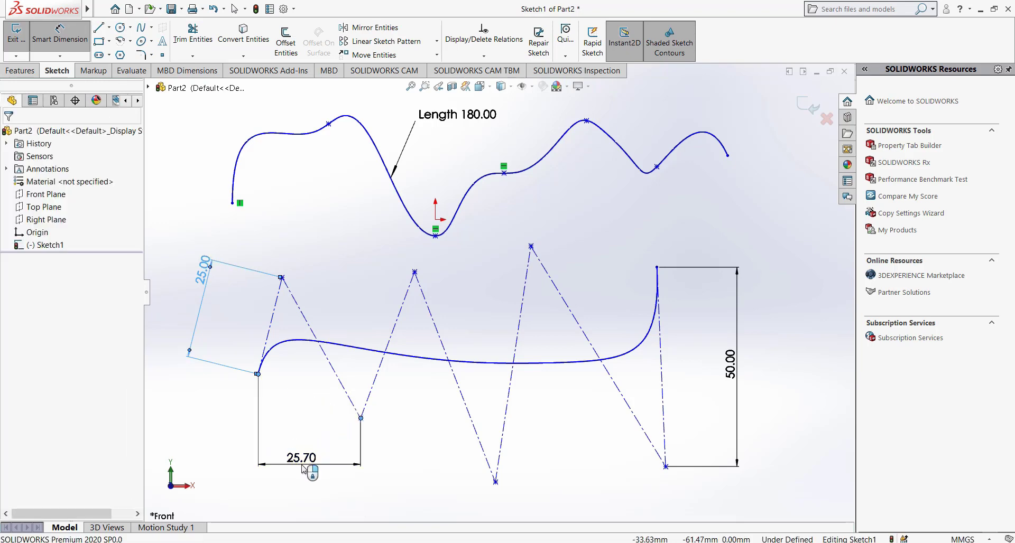
pyautogui.write('3')
pyautogui.press('Return')
pyautogui.write('30')
pyautogui.press('Return')
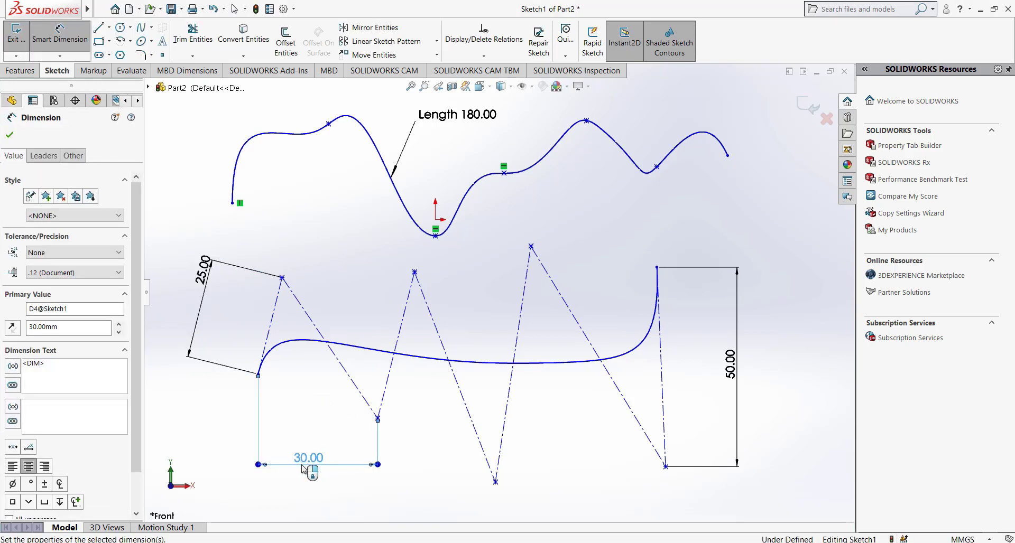
pyautogui.press('Escape')
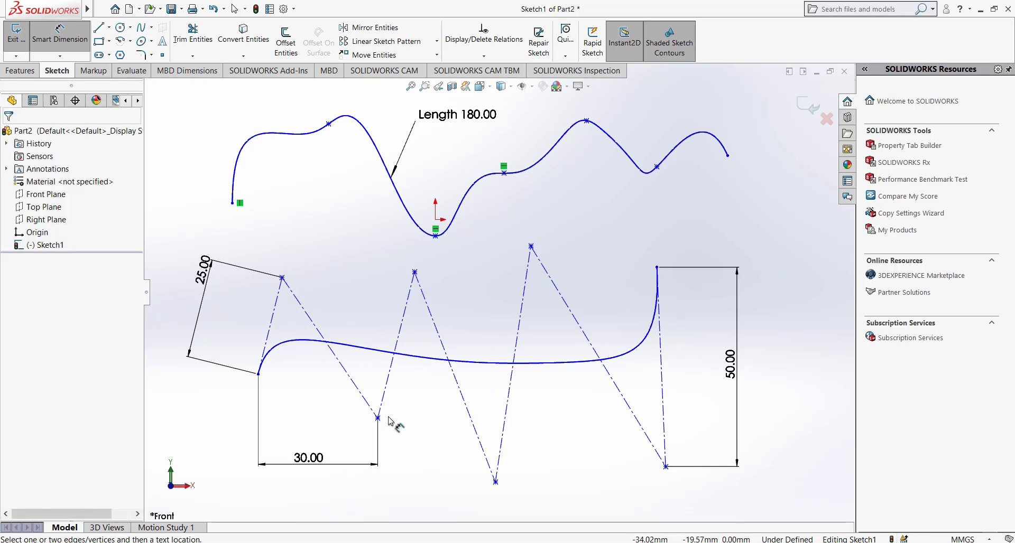
pyautogui.scroll(2, 535, 330)
pyautogui.scroll(-2, 491, 272)
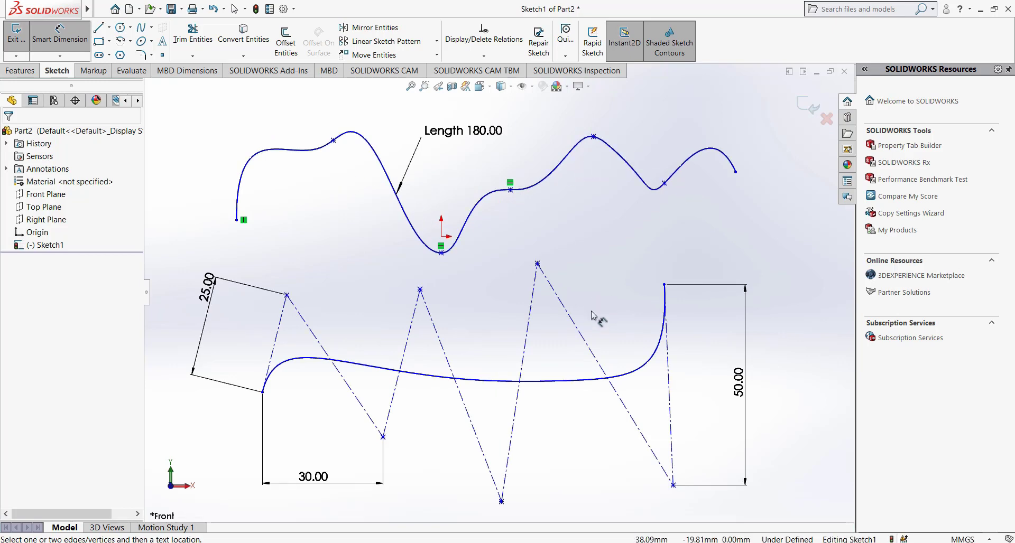
pyautogui.scroll(2, 591, 308)
pyautogui.scroll(-2, 474, 245)
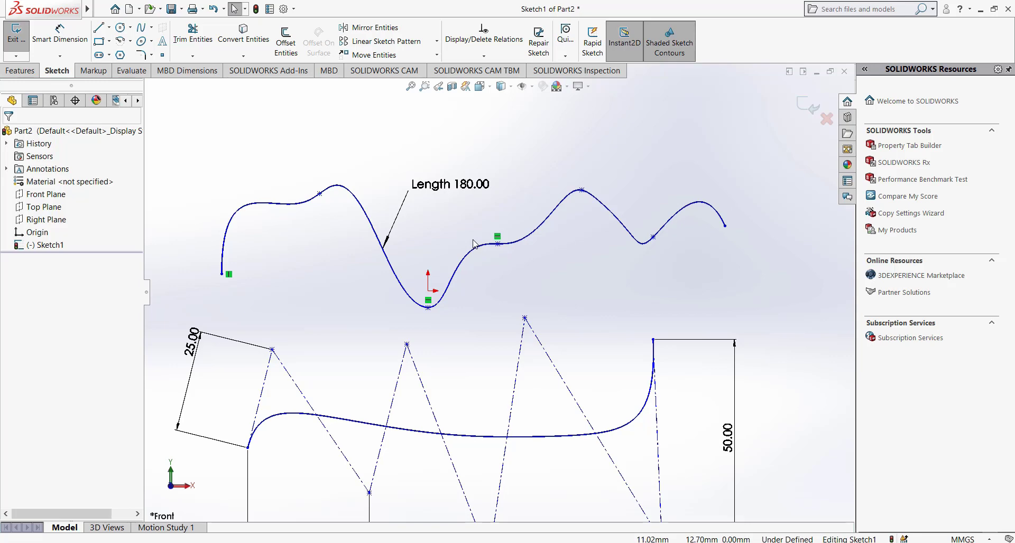
pyautogui.click(358, 200)
pyautogui.rightClick(357, 100)
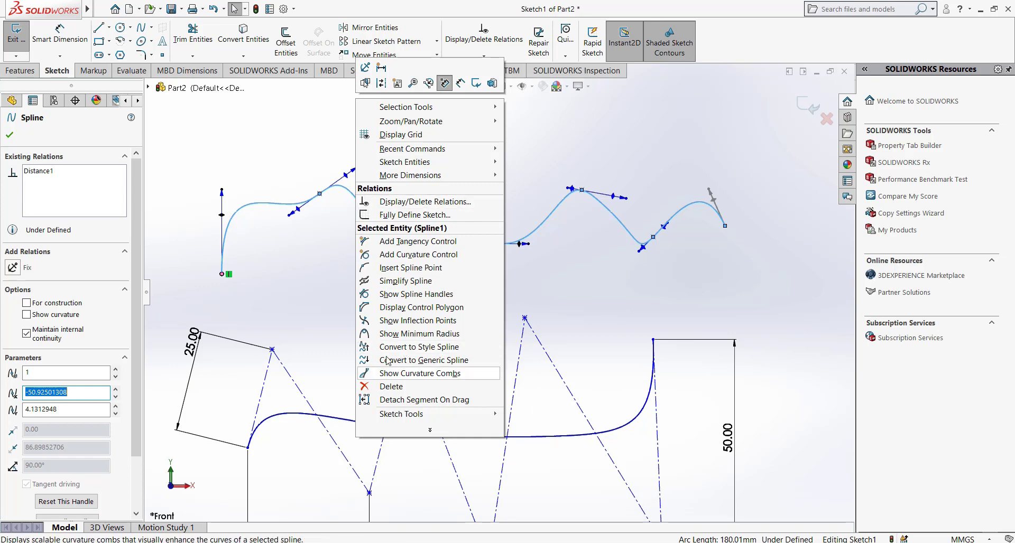
pyautogui.click(415, 352)
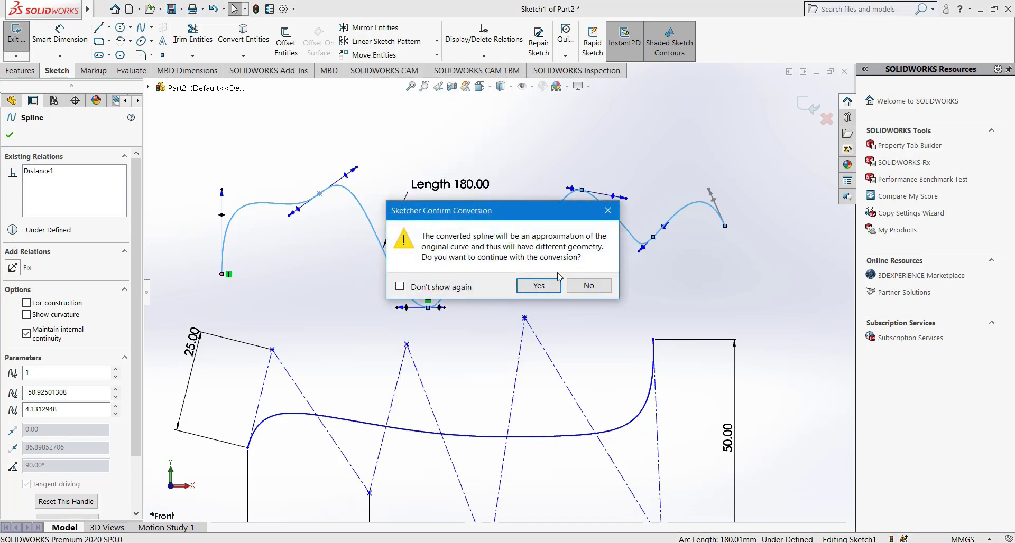
pyautogui.click(539, 285)
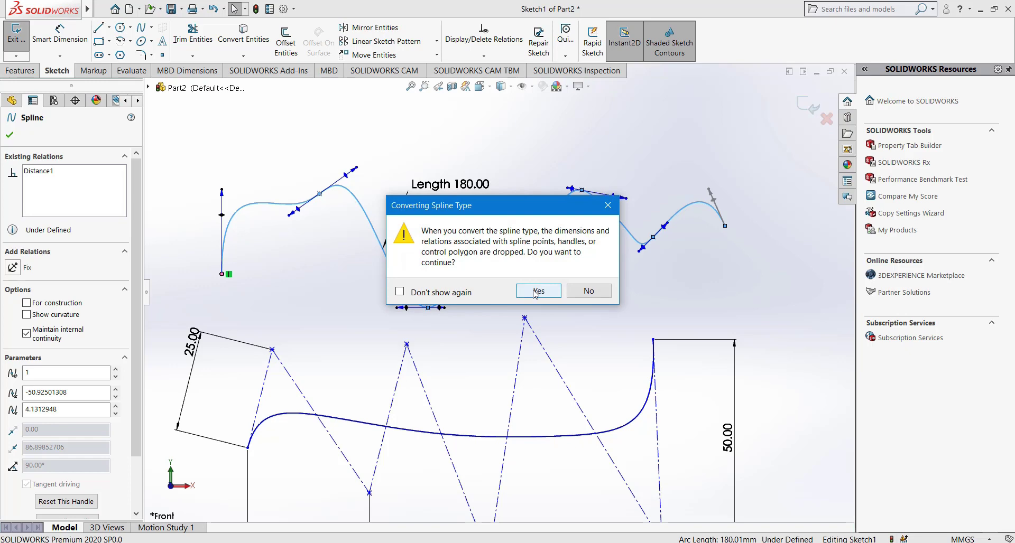
pyautogui.click(535, 291)
pyautogui.click(304, 442)
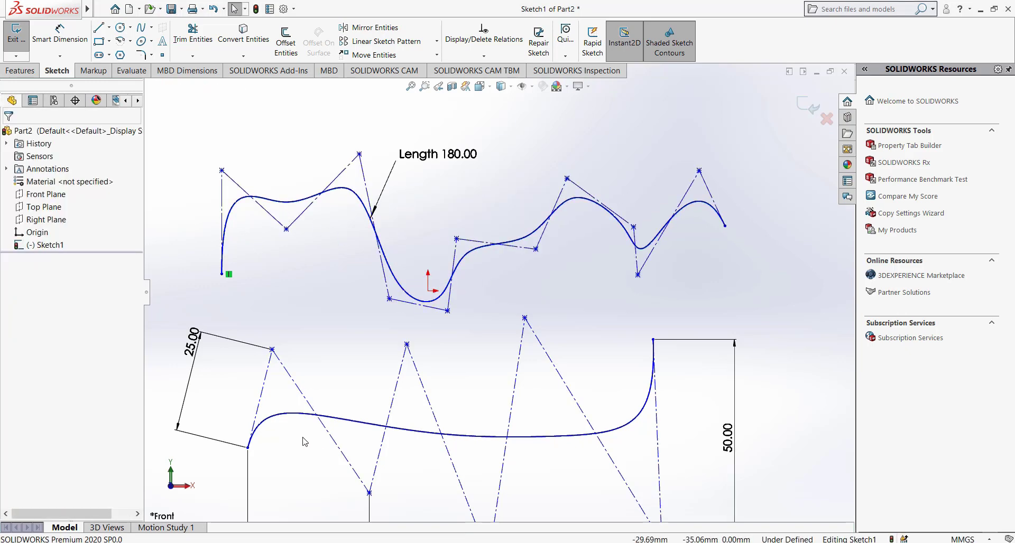
pyautogui.moveTo(221, 170); pyautogui.dragTo(248, 154)
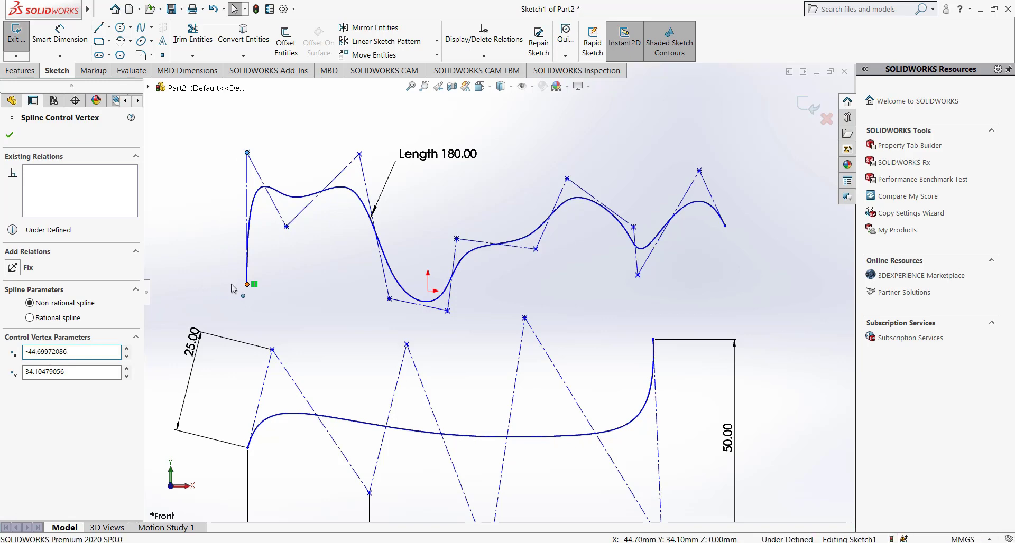
pyautogui.moveTo(247, 285); pyautogui.dragTo(202, 284)
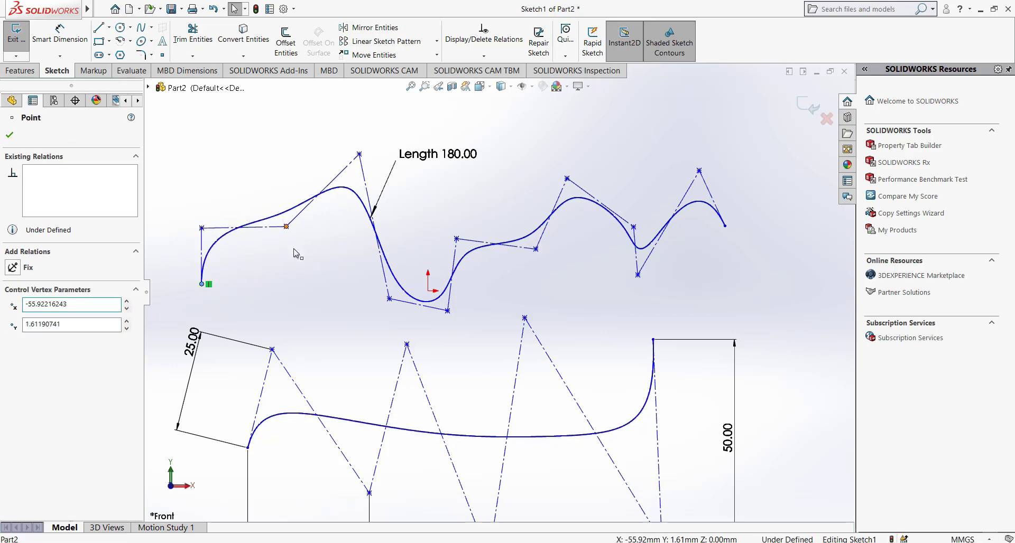
pyautogui.moveTo(286, 226); pyautogui.dragTo(300, 263)
pyautogui.click(259, 219)
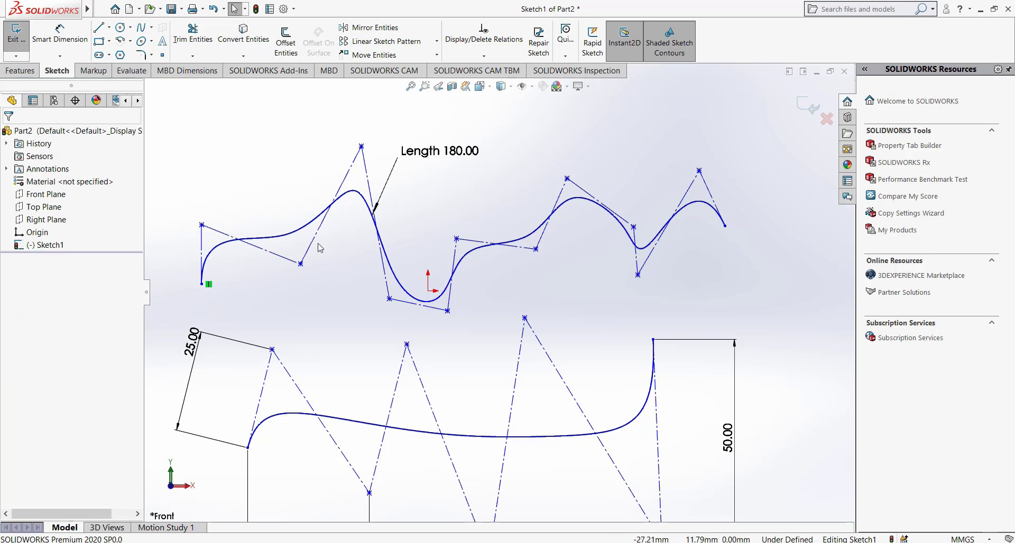
pyautogui.hotkey('ctrl', 'z')
pyautogui.hotkey('ctrl', 'z')
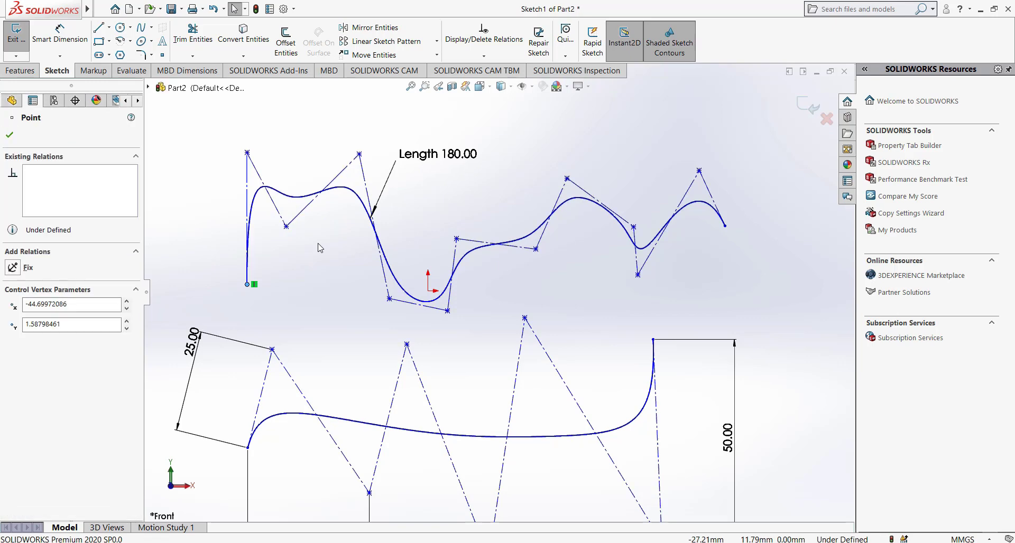
pyautogui.hotkey('ctrl', 'z')
pyautogui.hotkey('ctrl', 'z')
pyautogui.hotkey('ctrl', 'z')
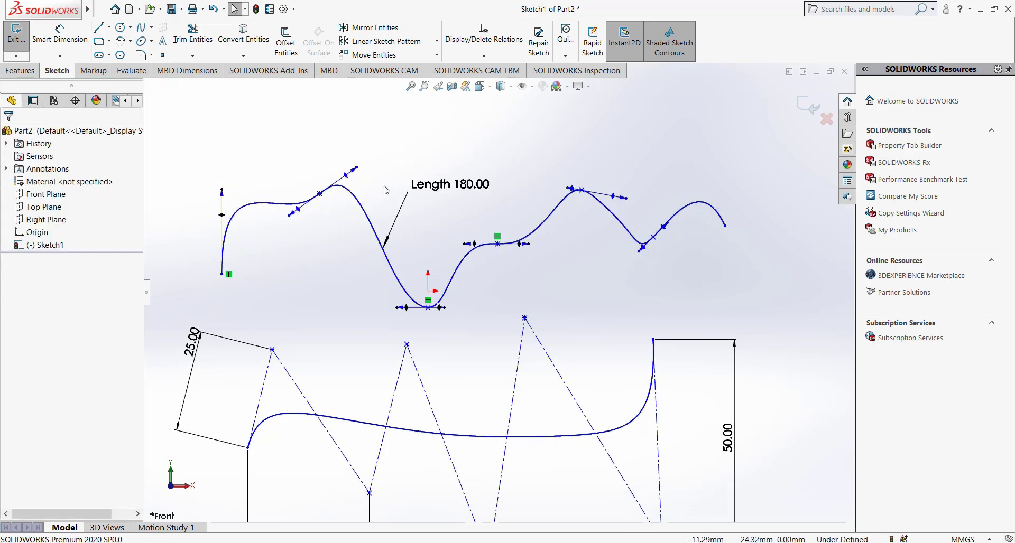
# Convert the upper wavy spline to a generic spline, accepting removal of its relations.
pyautogui.click(358, 205)
pyautogui.rightClick(380, 132)
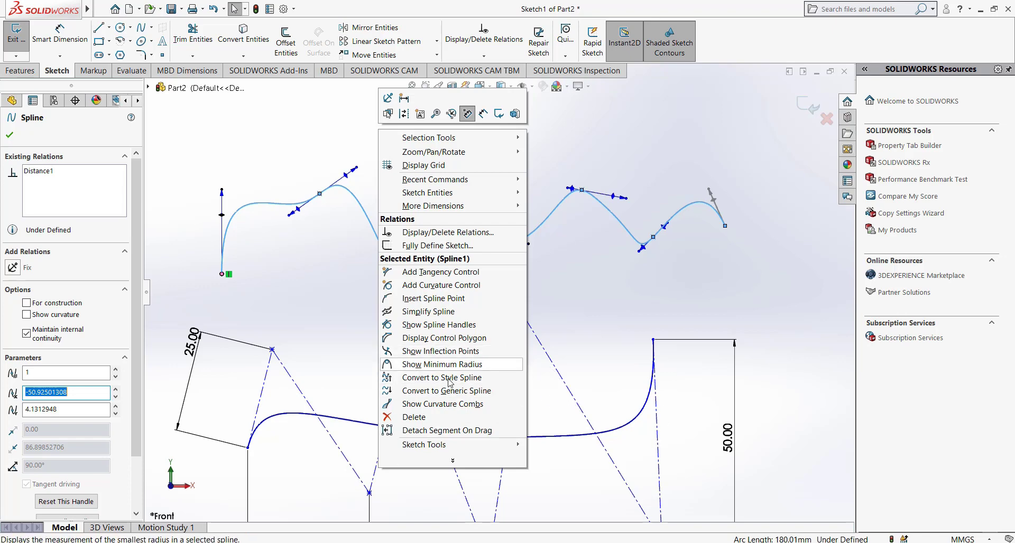
pyautogui.click(459, 399)
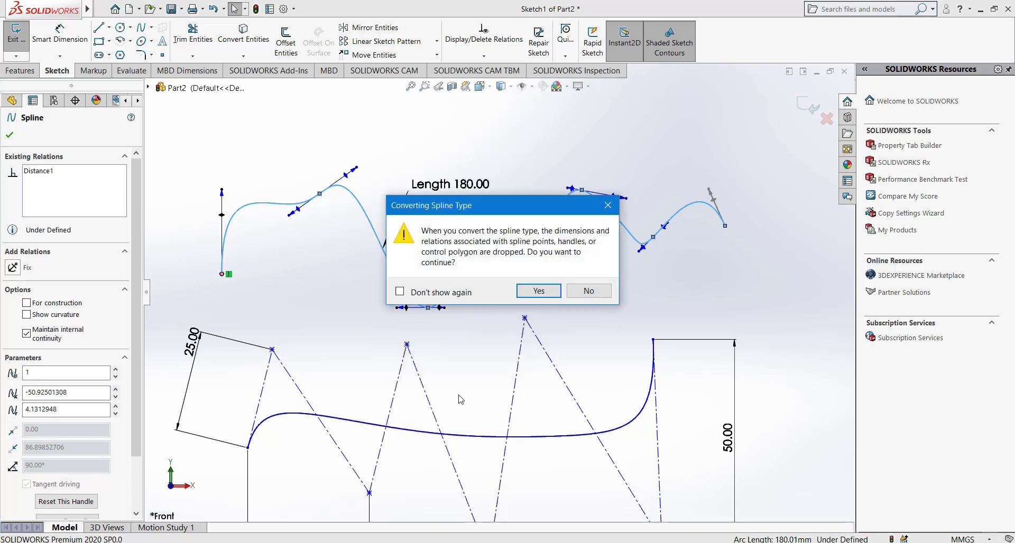
pyautogui.click(537, 289)
pyautogui.click(537, 292)
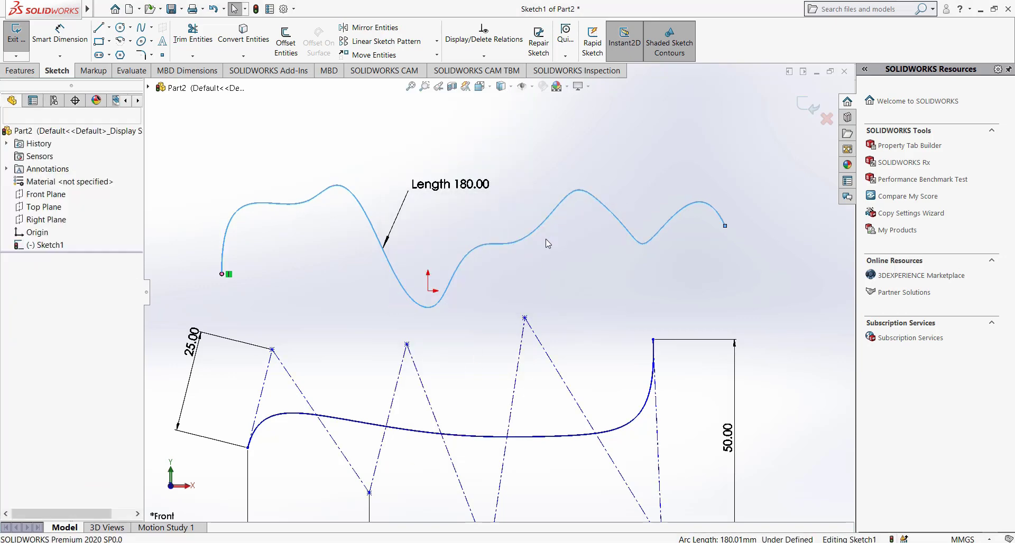
pyautogui.scroll(-3, 546, 239)
pyautogui.scroll(-3, 550, 285)
pyautogui.scroll(-3, 553, 329)
pyautogui.scroll(3, 553, 328)
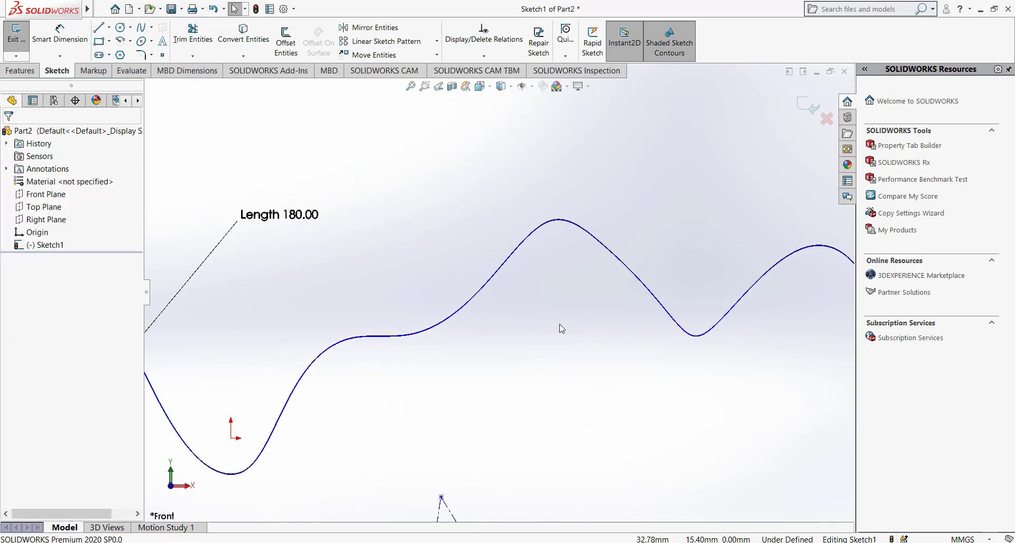
pyautogui.scroll(3, 559, 265)
# Drag the generic spline to a slightly shifted position, keeping its wavy shape.
pyautogui.click(450, 312)
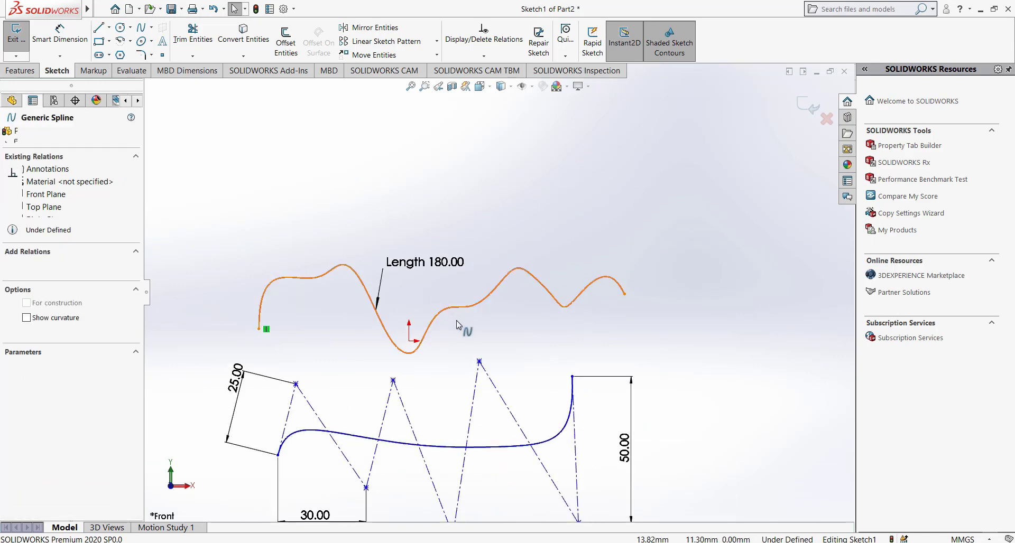
pyautogui.scroll(1, 356, 352)
pyautogui.scroll(-2, 378, 333)
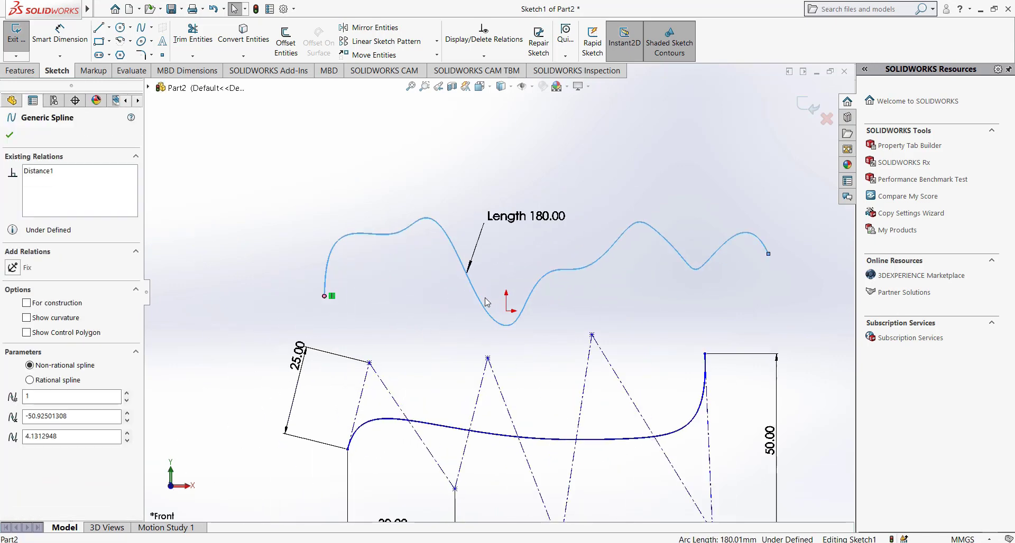
pyautogui.scroll(-1, 381, 331)
pyautogui.scroll(1, 460, 246)
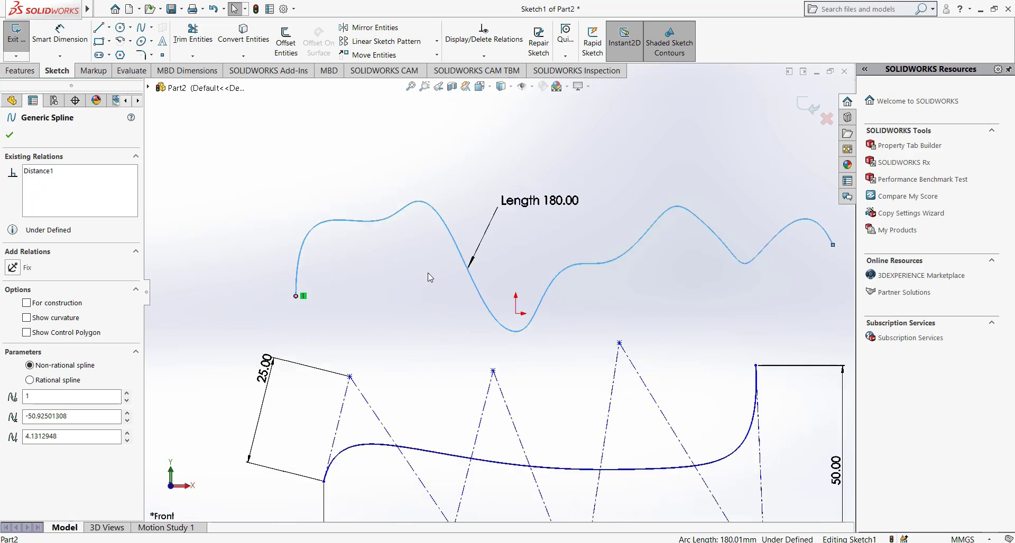
pyautogui.scroll(1, 544, 240)
pyautogui.scroll(1, 586, 275)
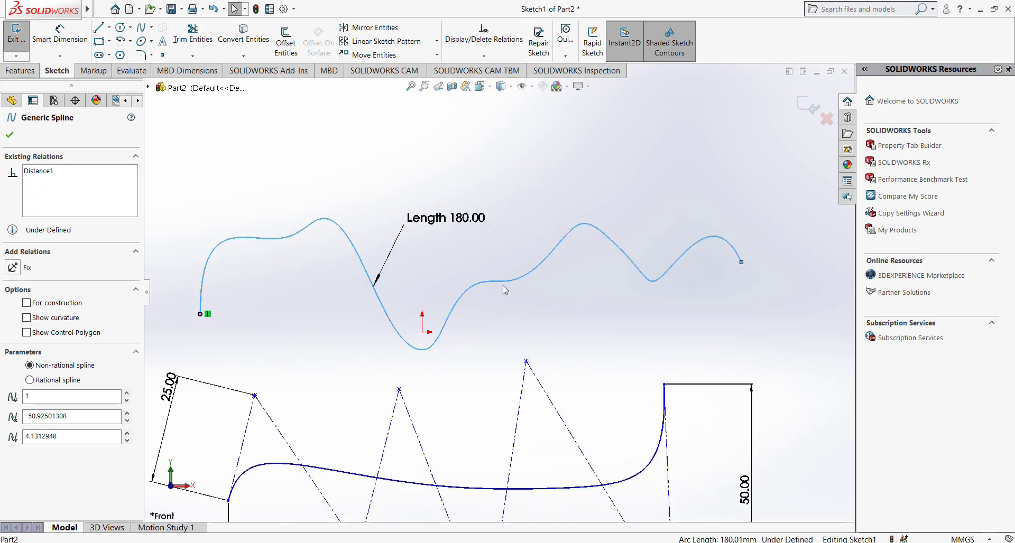
pyautogui.moveTo(503, 282); pyautogui.dragTo(503, 245)
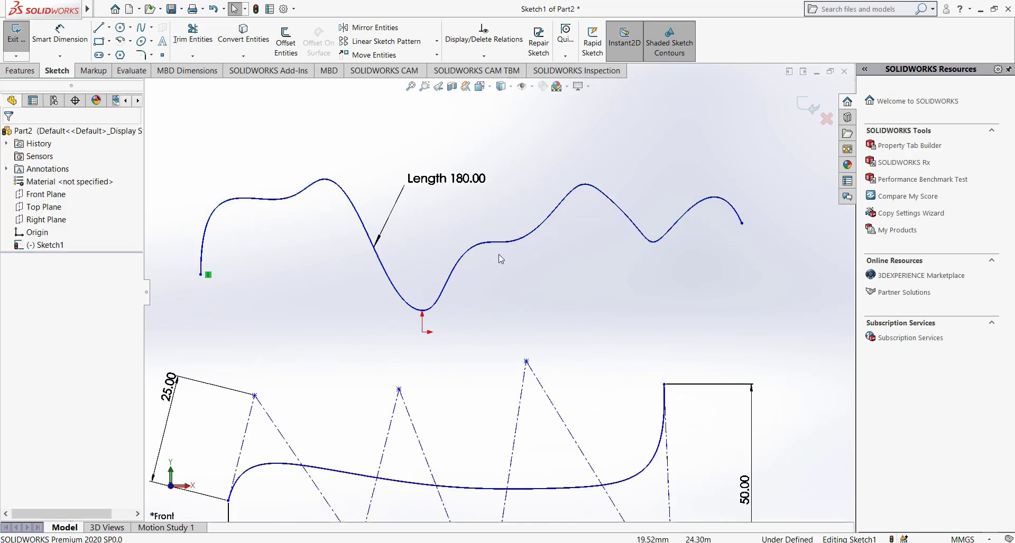
pyautogui.moveTo(519, 277)
pyautogui.mouseDown()
pyautogui.moveTo(521, 287)
pyautogui.moveTo(593, 238)
pyautogui.moveTo(464, 243)
pyautogui.moveTo(519, 257)
pyautogui.mouseUp()
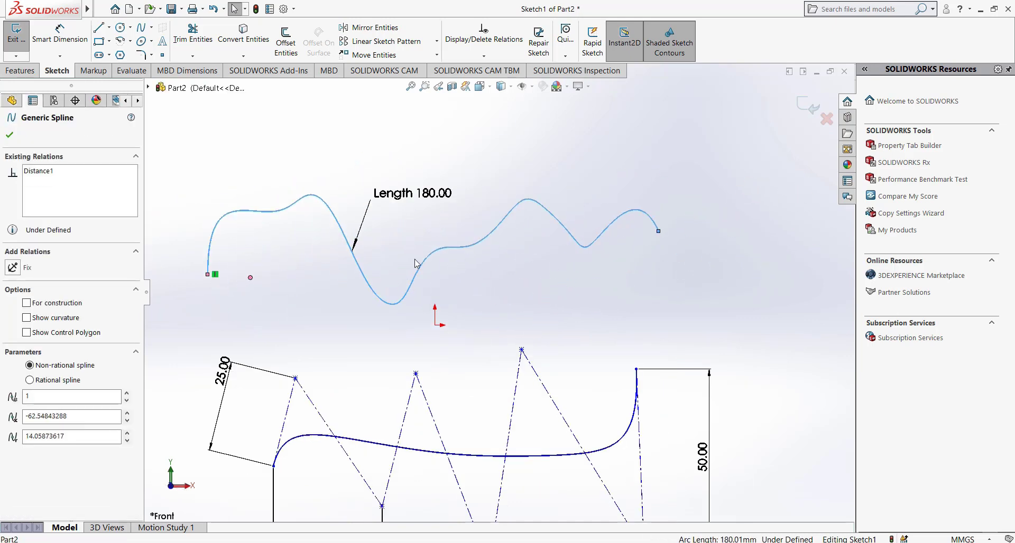
pyautogui.moveTo(625, 298); pyautogui.dragTo(444, 267)
pyautogui.moveTo(526, 295); pyautogui.dragTo(527, 295)
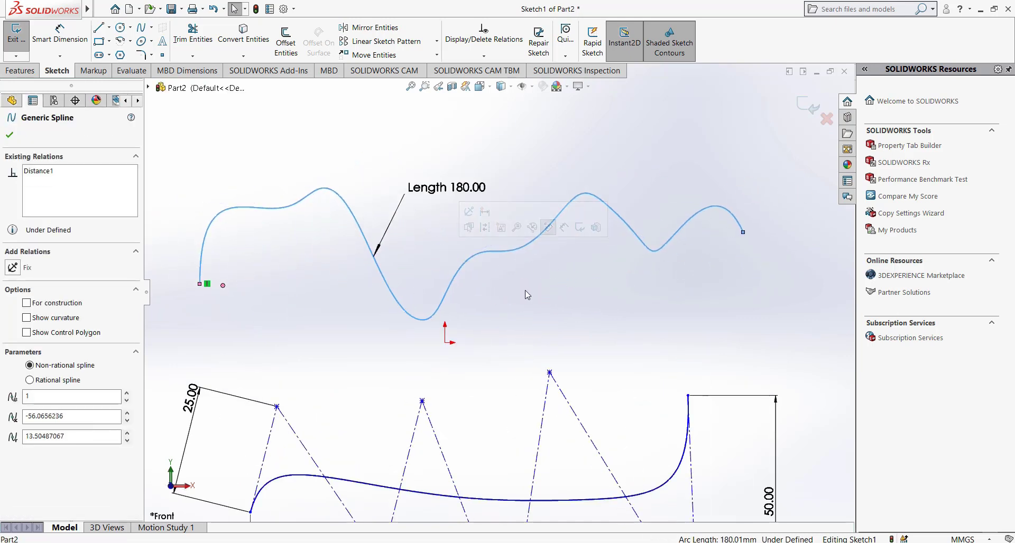
pyautogui.click(527, 295)
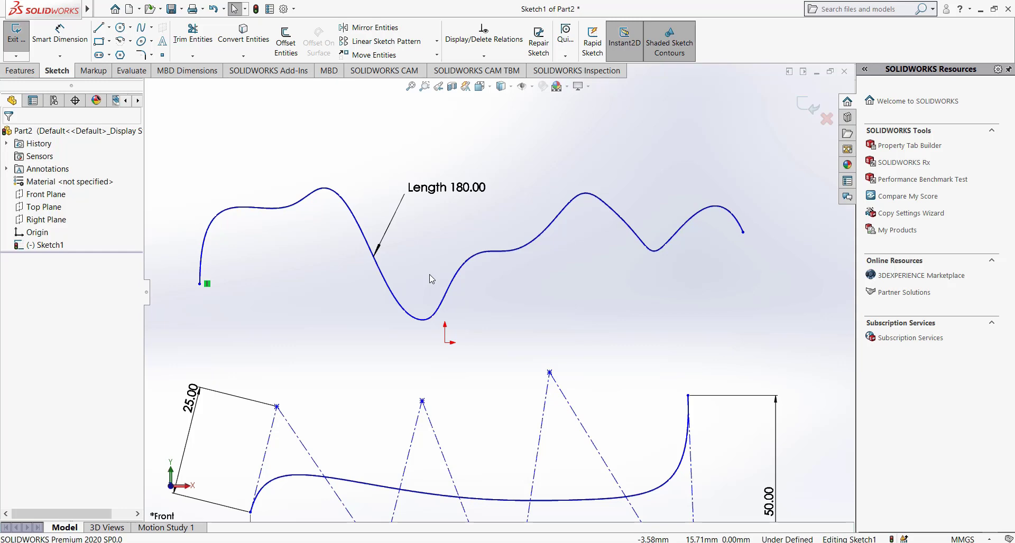
# Turn the upper generic curve back into an interpolating spline and display its through-points and tangent handles.
pyautogui.click(364, 242)
pyautogui.rightClick(365, 242)
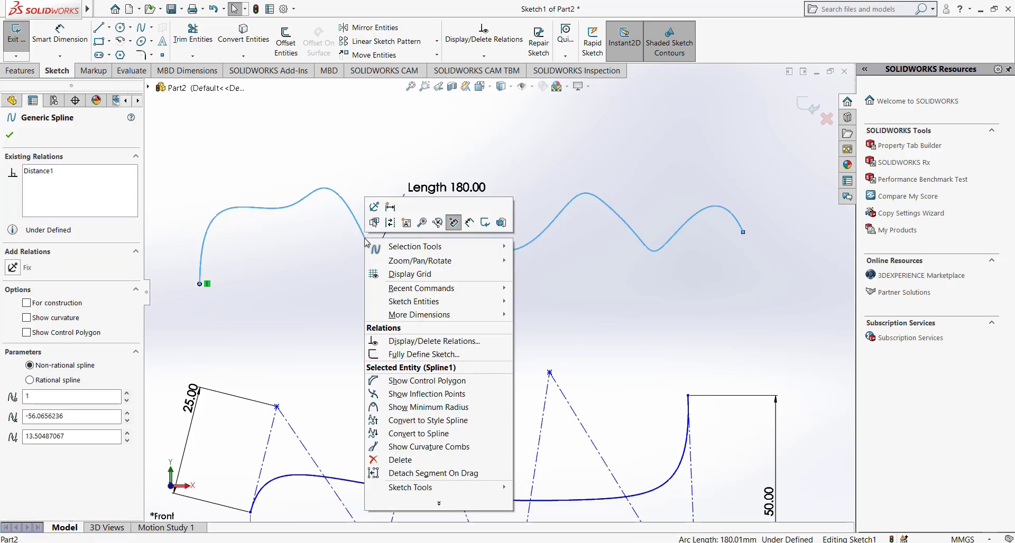
pyautogui.click(436, 440)
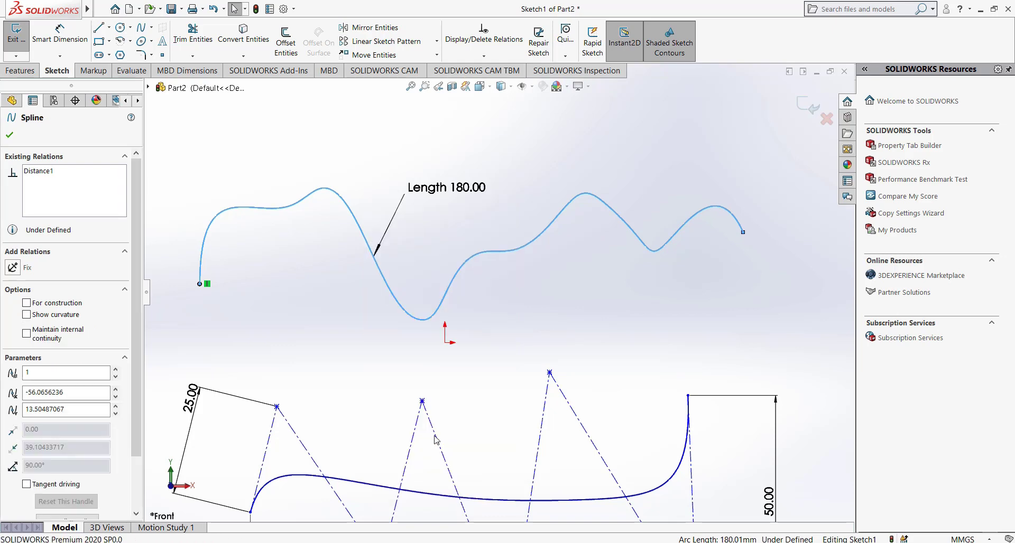
pyautogui.click(513, 309)
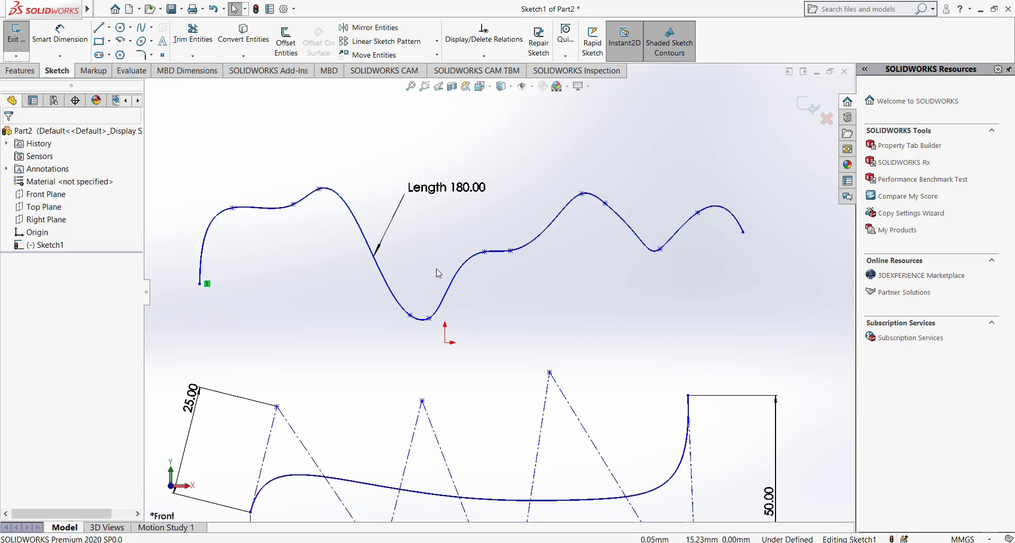
pyautogui.scroll(2, 421, 258)
pyautogui.click(352, 228)
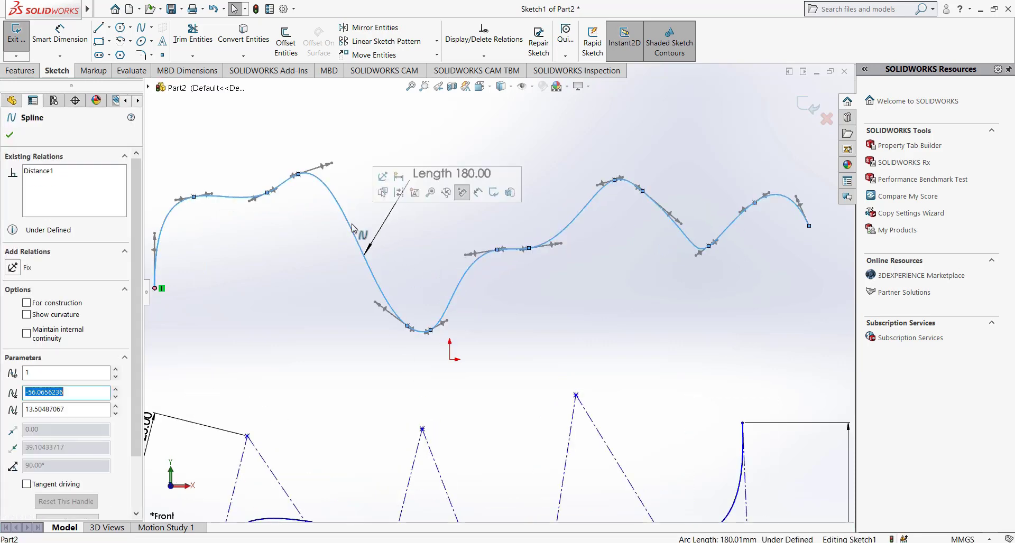
pyautogui.rightClick(364, 144)
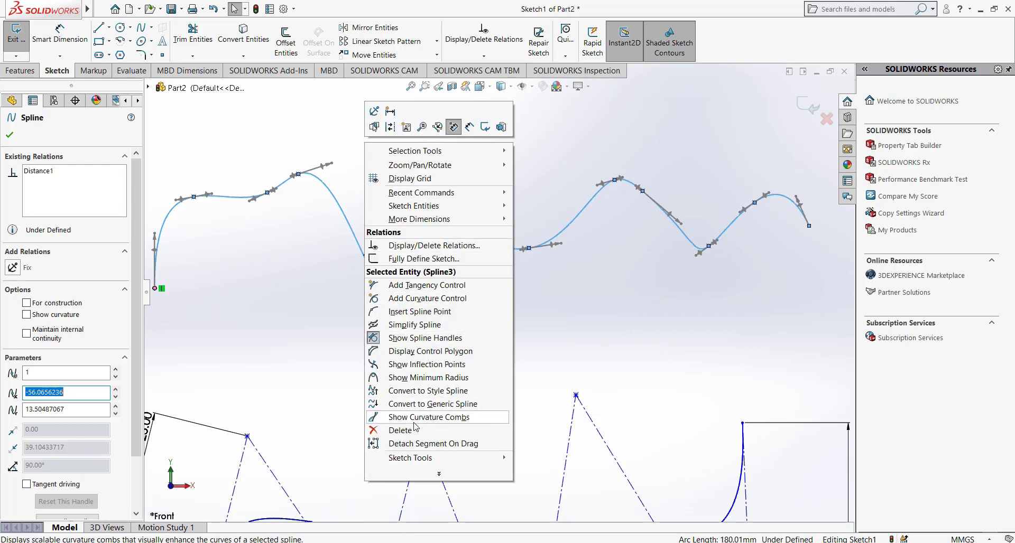
pyautogui.click(447, 420)
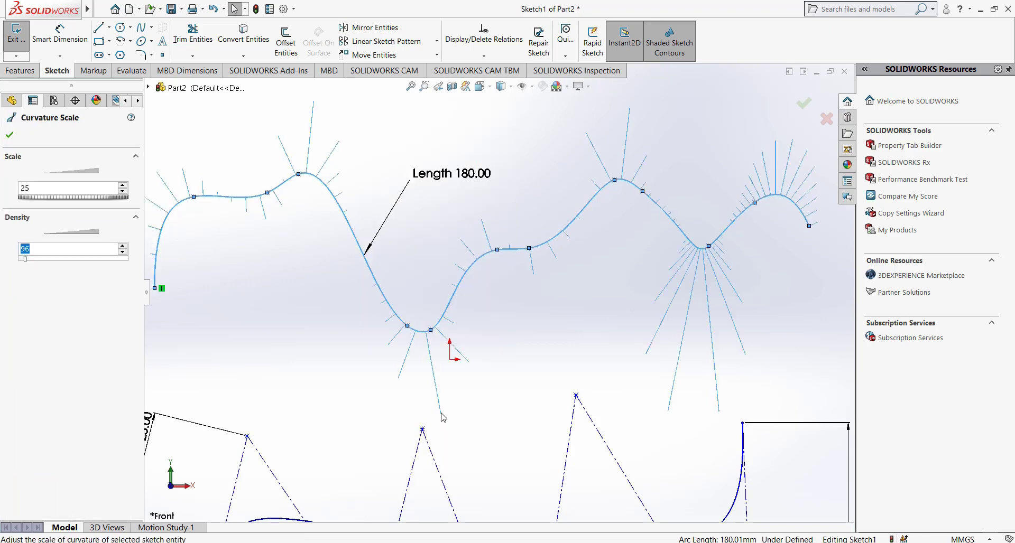
pyautogui.scroll(2, 476, 391)
pyautogui.scroll(-2, 418, 274)
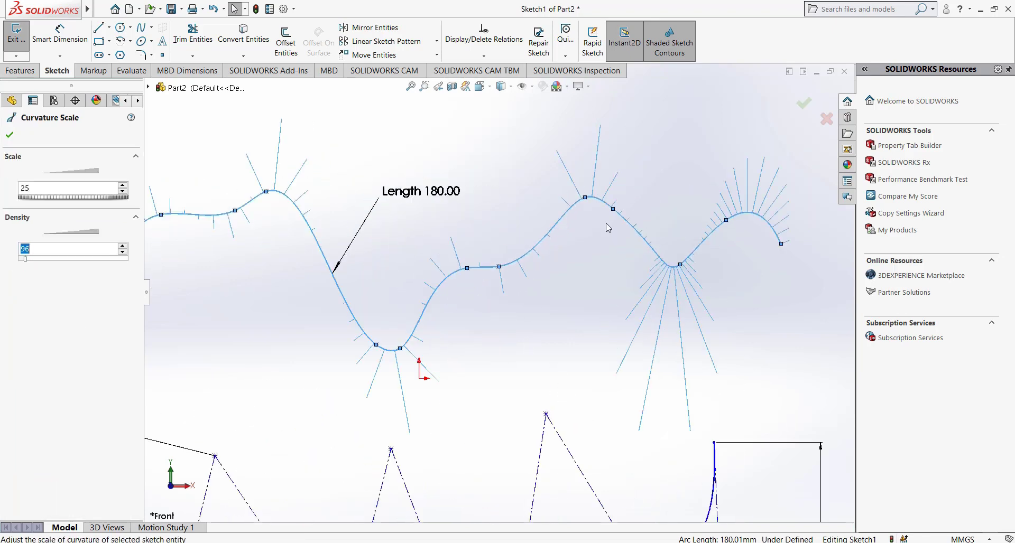
pyautogui.scroll(-1, 671, 289)
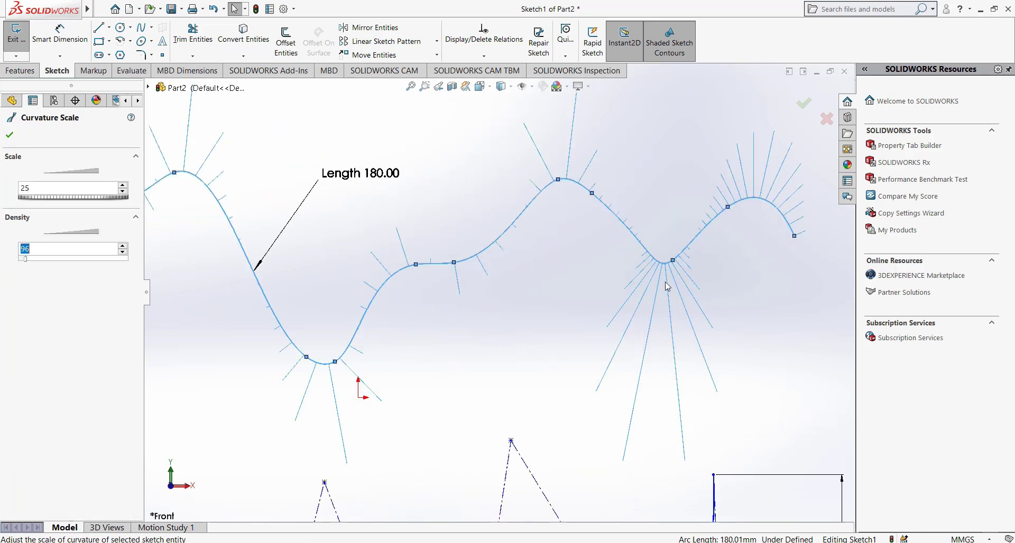
pyautogui.scroll(-1, 679, 279)
pyautogui.scroll(1, 708, 205)
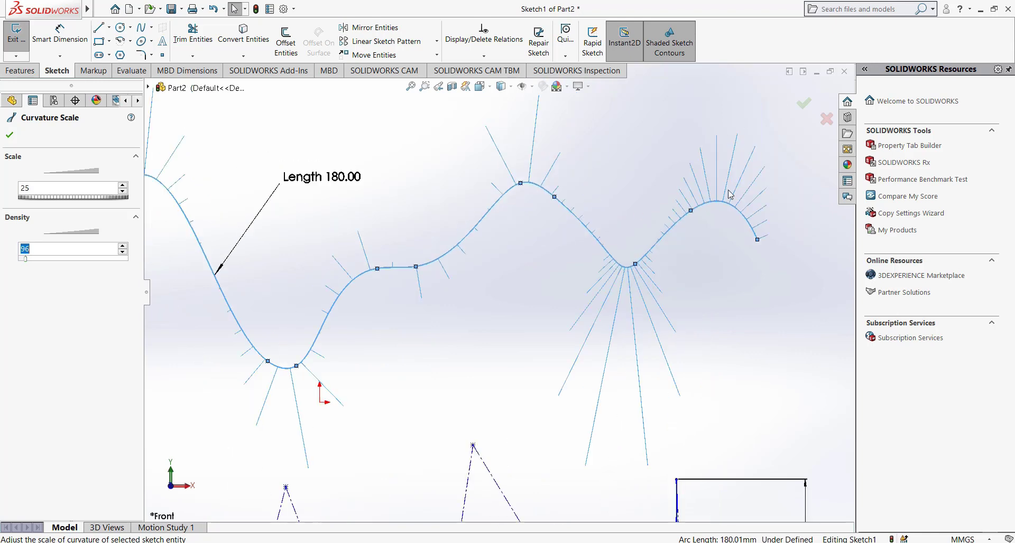
pyautogui.scroll(-1, 719, 201)
pyautogui.scroll(-1, 684, 217)
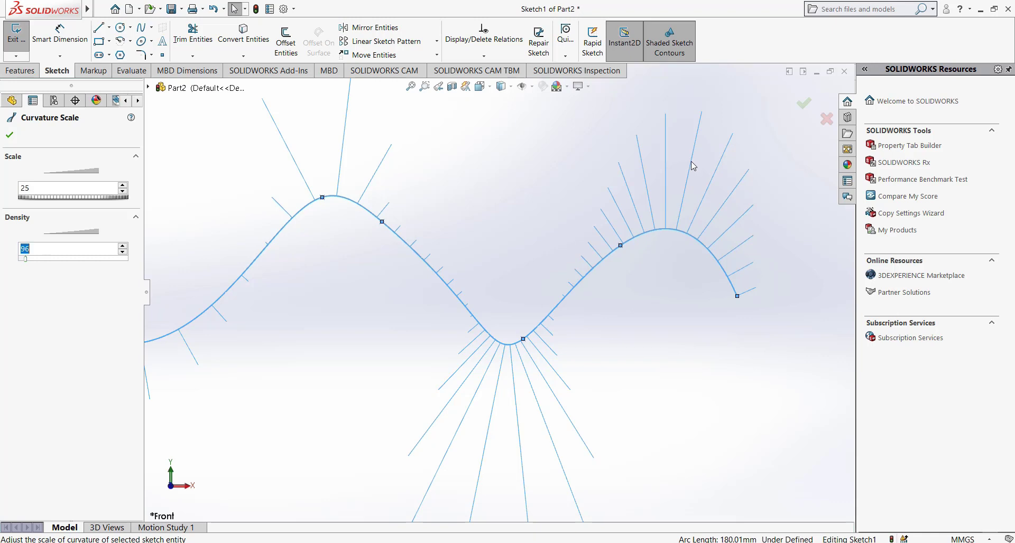
pyautogui.scroll(1, 640, 249)
pyautogui.scroll(1, 463, 313)
pyautogui.scroll(1, 431, 326)
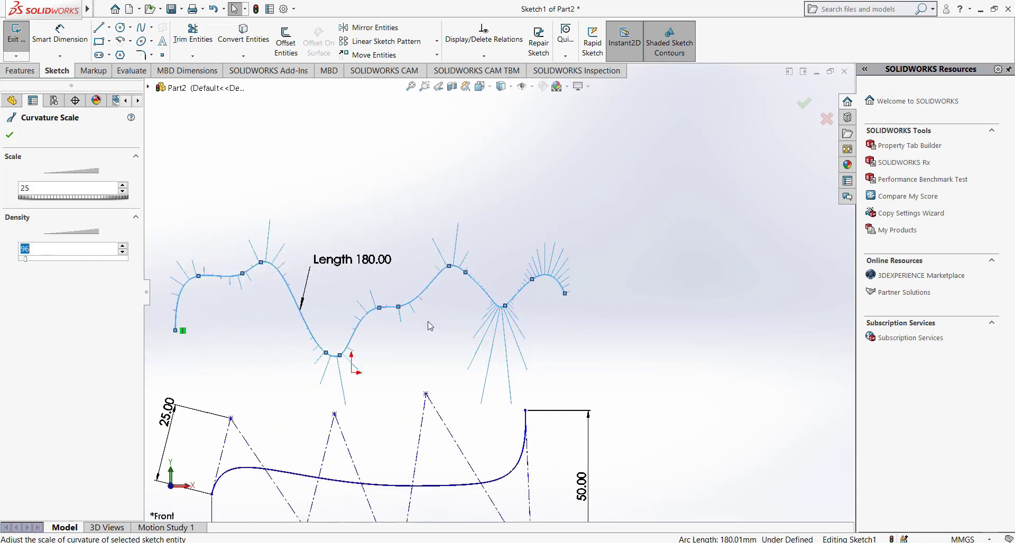
pyautogui.scroll(-2, 297, 316)
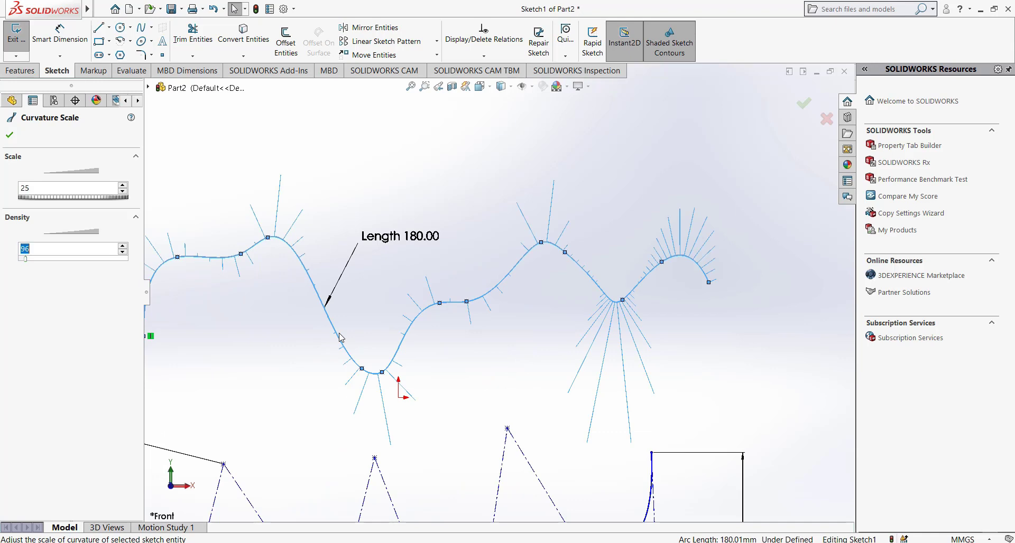
pyautogui.scroll(1, 343, 337)
pyautogui.scroll(-1, 393, 341)
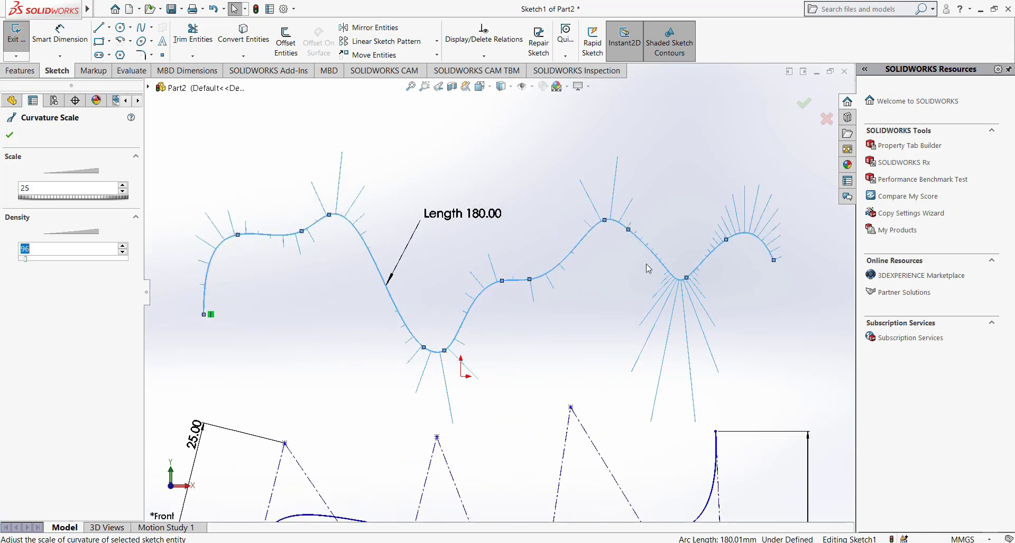
pyautogui.scroll(-1, 726, 288)
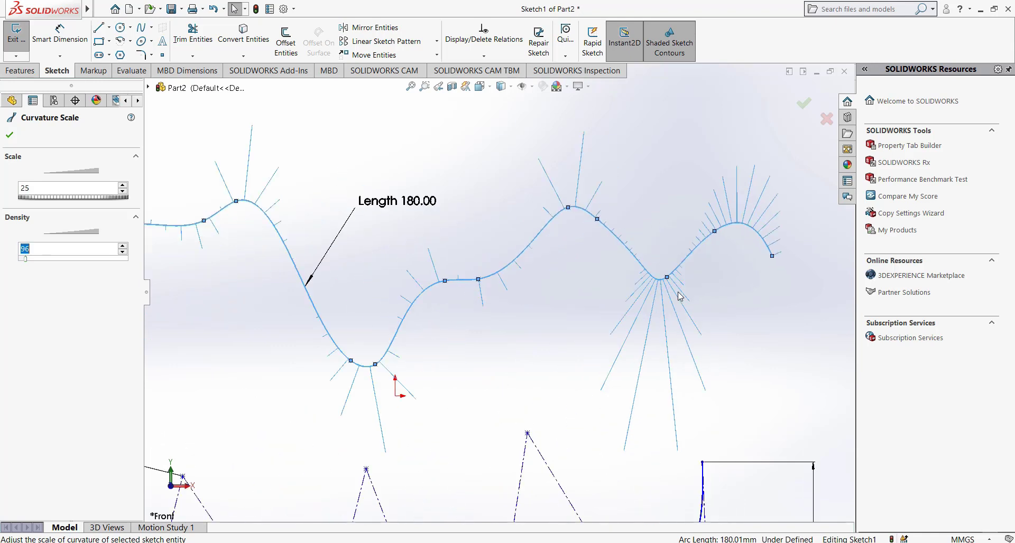
pyautogui.scroll(1, 499, 303)
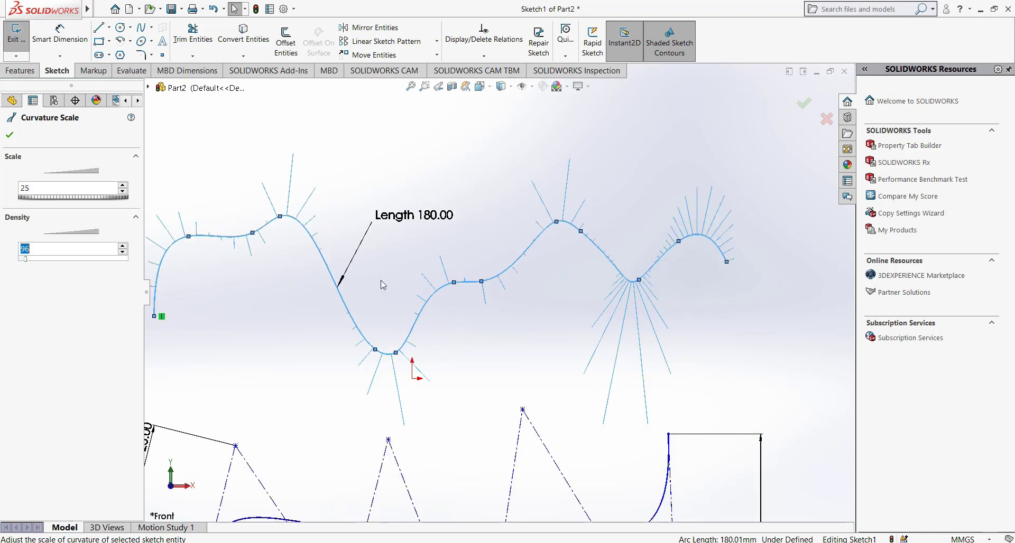
pyautogui.rightClick(344, 270)
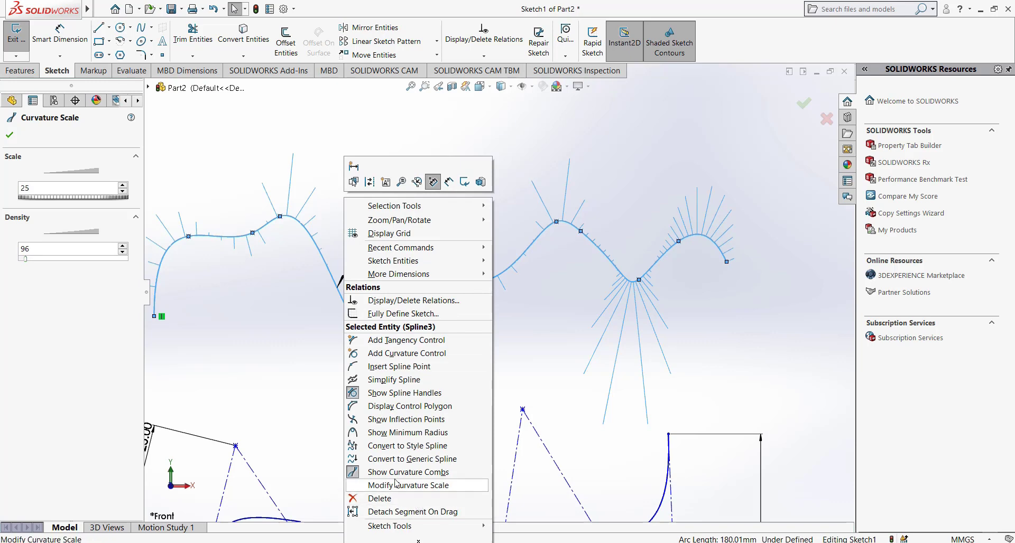
pyautogui.click(353, 472)
pyautogui.scroll(2, 444, 317)
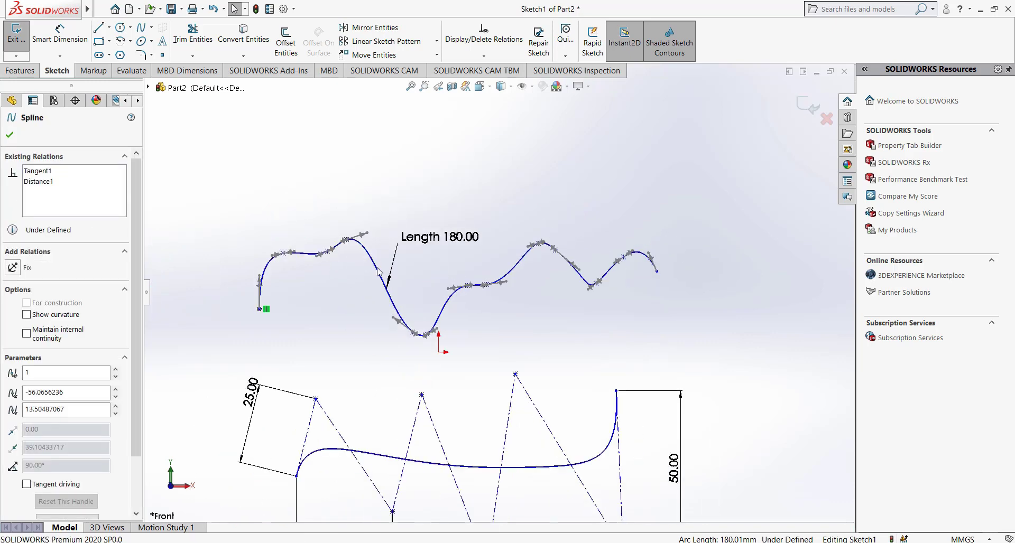
pyautogui.scroll(-1, 444, 292)
pyautogui.click(407, 278)
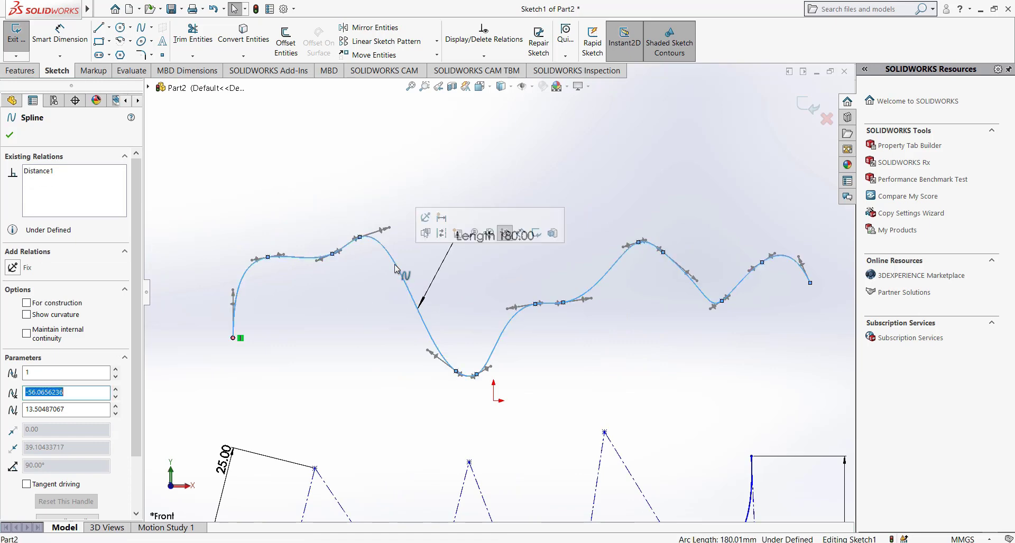
# Delete the spline, then undo the deletion to restore it.
pyautogui.rightClick(394, 148)
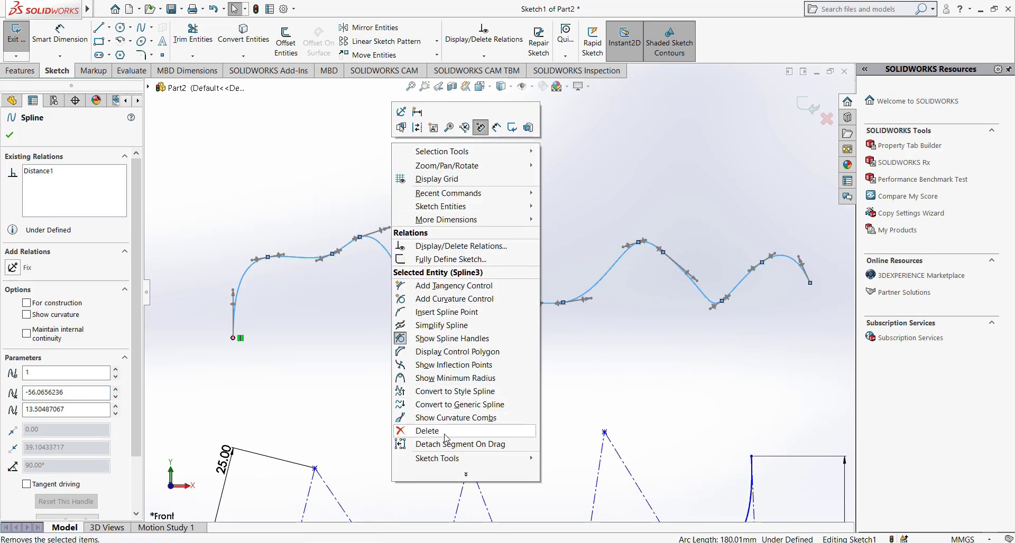
pyautogui.click(427, 430)
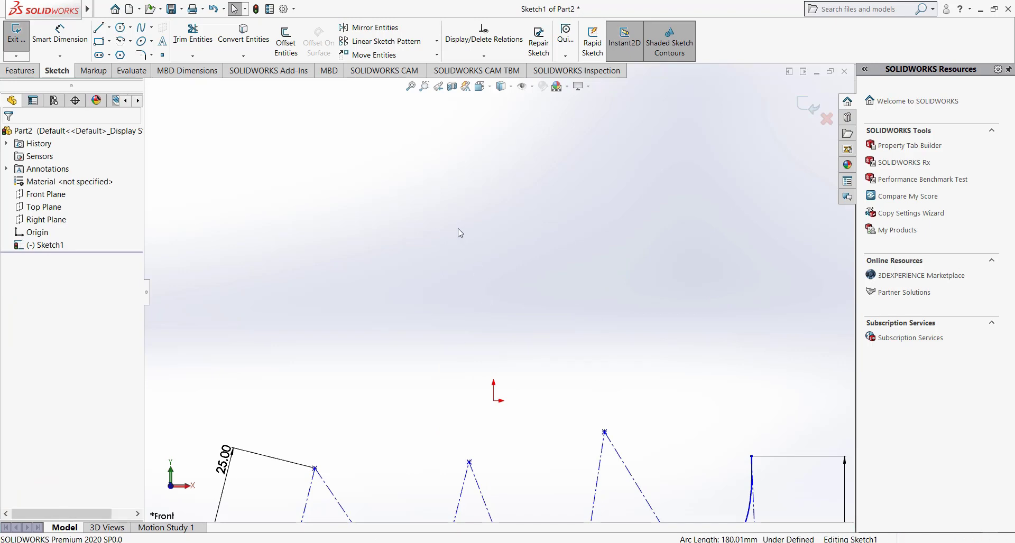
pyautogui.hotkey('ctrl', 'z')
pyautogui.click(400, 272)
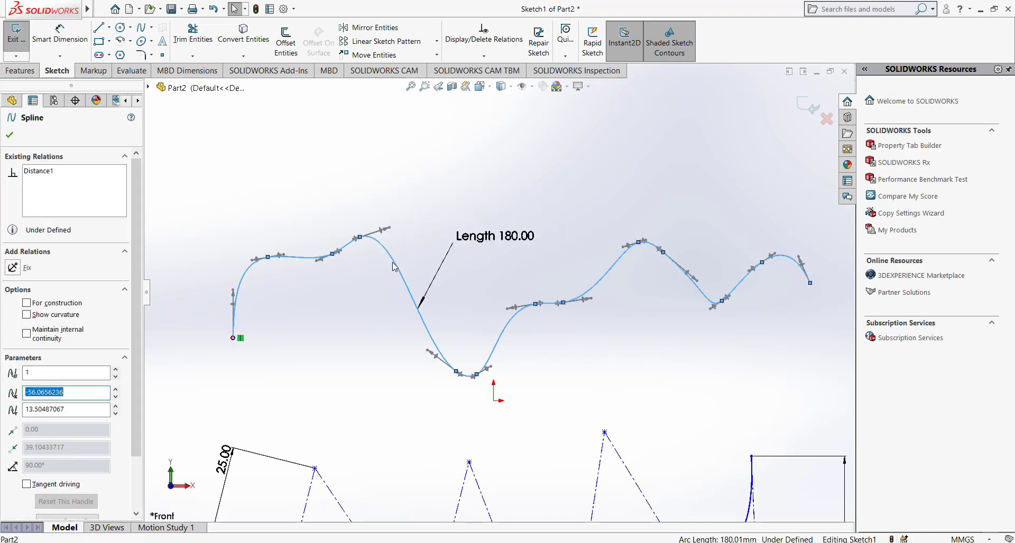
pyautogui.click(416, 214)
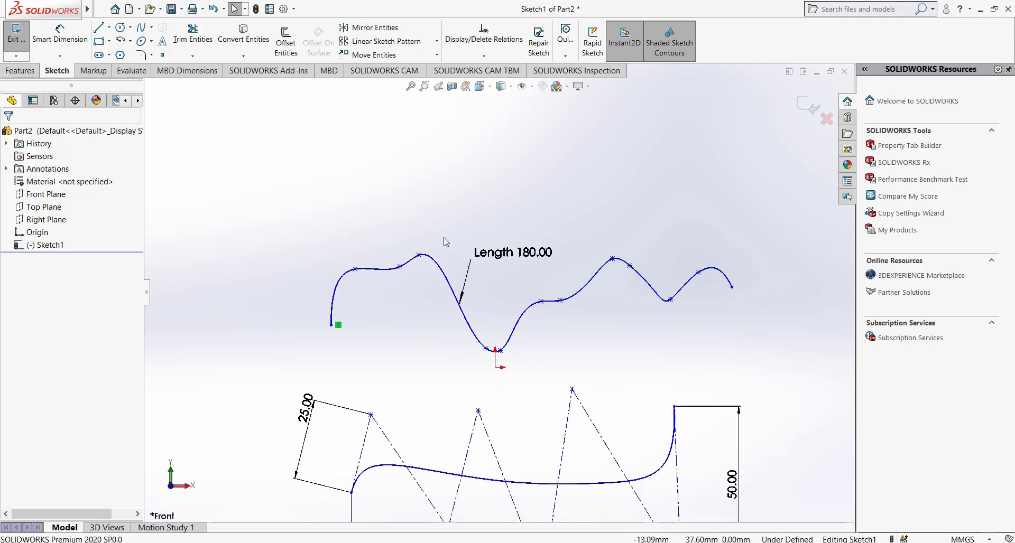
# Box-select all sketch geometry and dimensions and delete them, leaving Sketch1 empty.
pyautogui.scroll(3, 446, 242)
pyautogui.moveTo(290, 219)
pyautogui.mouseDown()
pyautogui.moveTo(678, 522)
pyautogui.moveTo(757, 528)
pyautogui.mouseUp()
pyautogui.press('Delete')
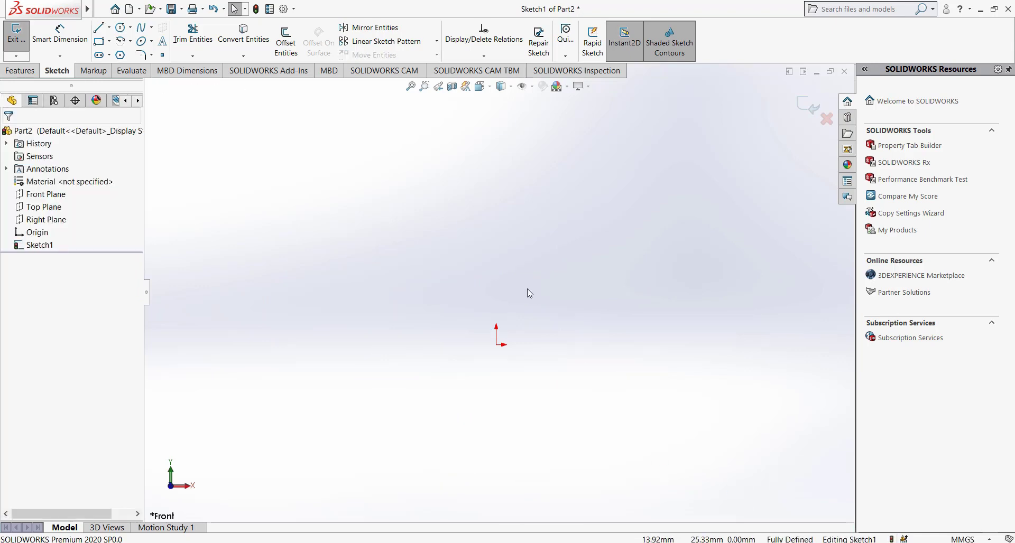
pyautogui.click(151, 27)
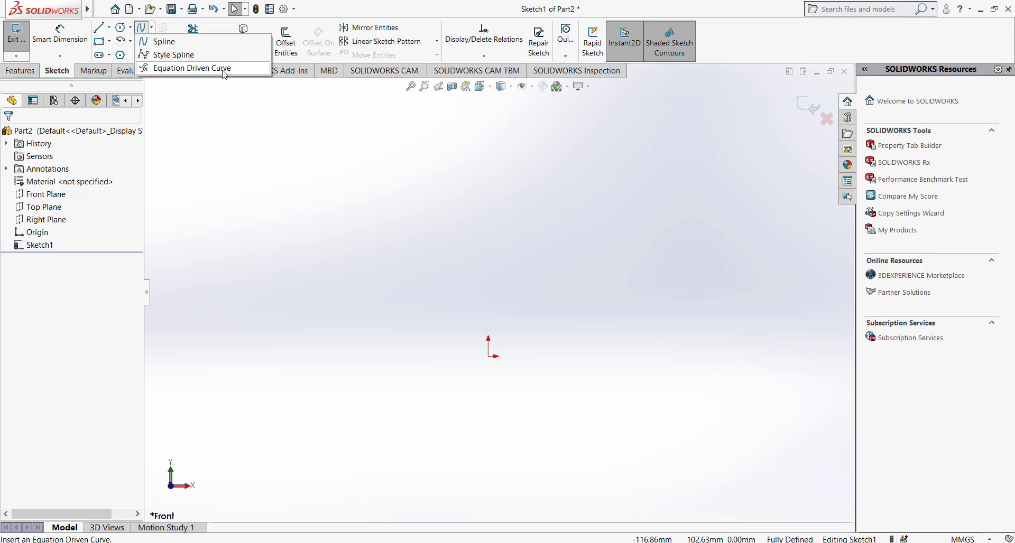
# Draw a horizontal 50 mm line starting at the sketch origin.
pyautogui.click(201, 68)
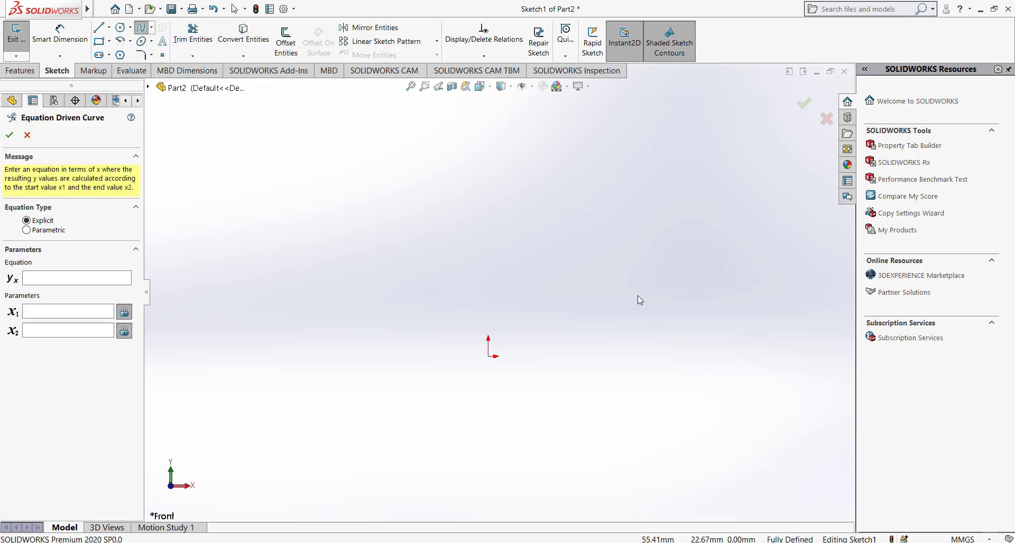
pyautogui.click(27, 136)
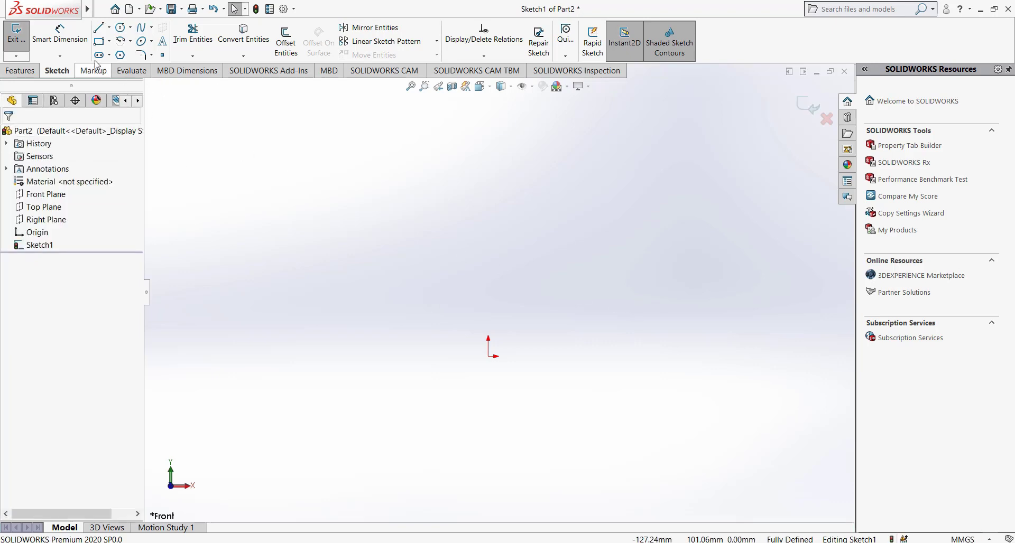
pyautogui.click(98, 27)
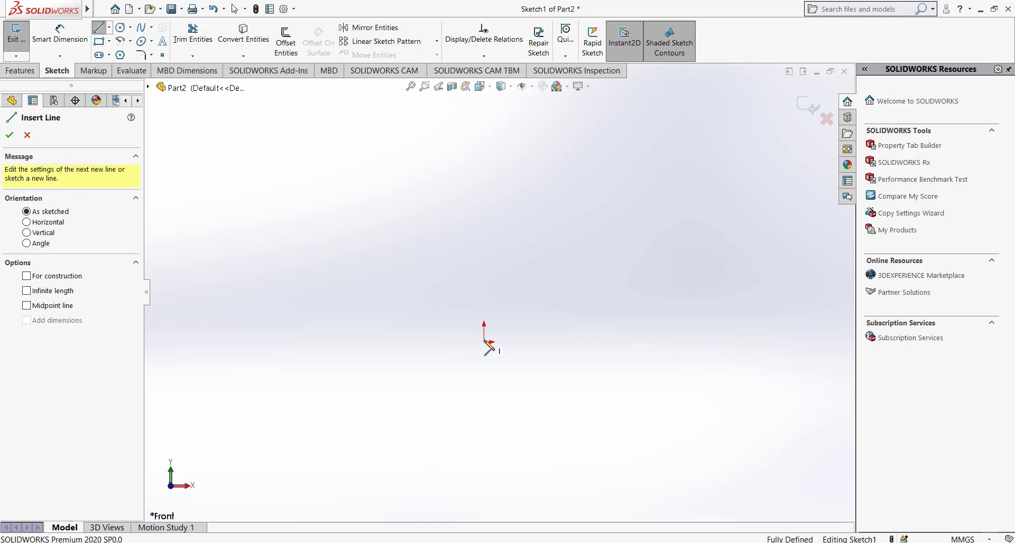
pyautogui.click(484, 342)
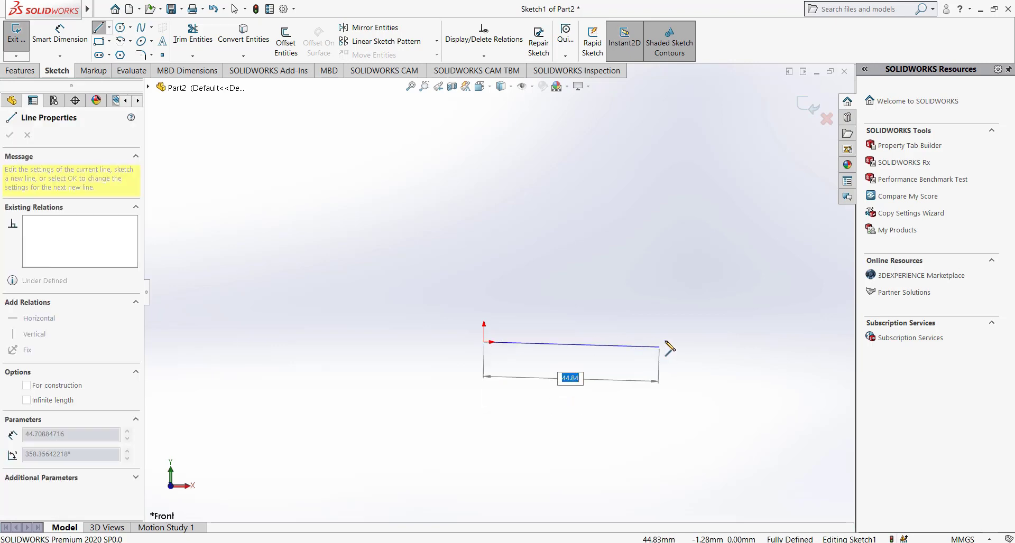
pyautogui.write('50')
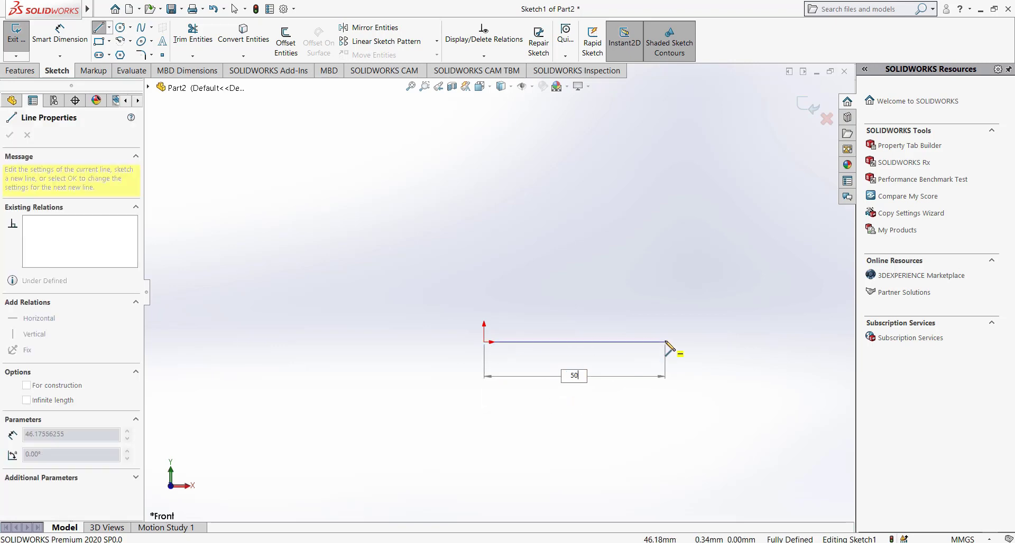
pyautogui.press('Return')
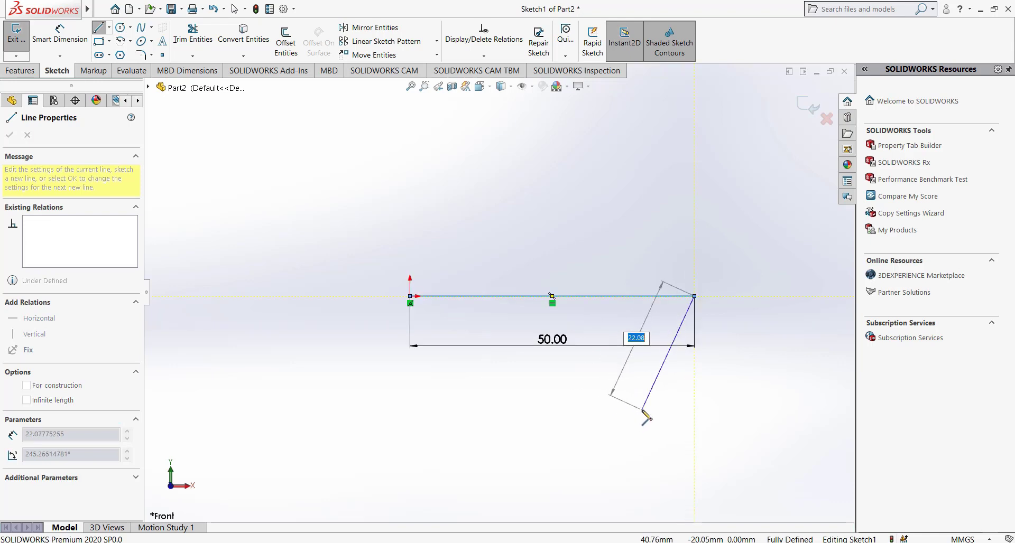
pyautogui.press('Escape')
pyautogui.press('Escape')
pyautogui.scroll(-1, 695, 264)
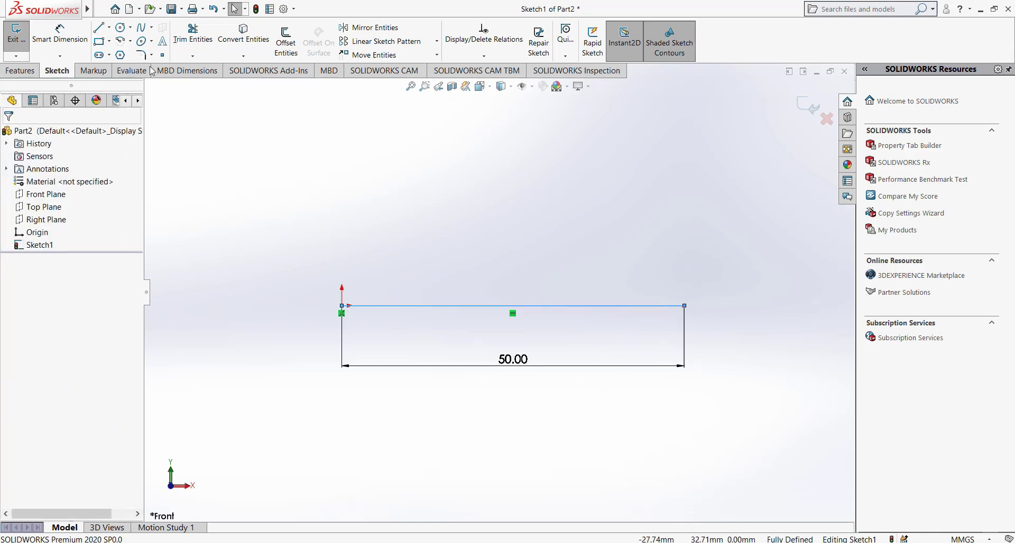
pyautogui.click(151, 27)
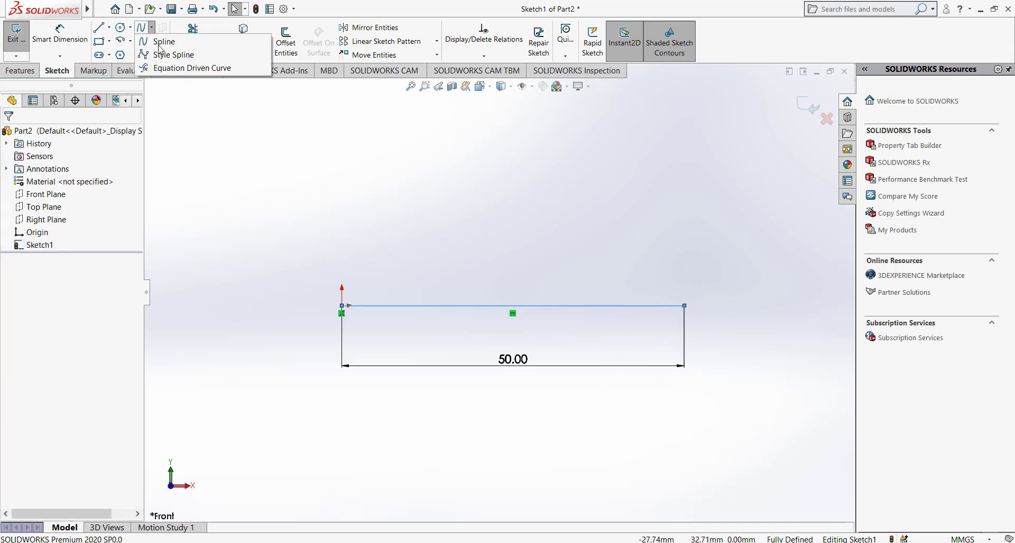
# Start an equation-driven curve with x1 = 0 and x2 = 50.
pyautogui.click(204, 73)
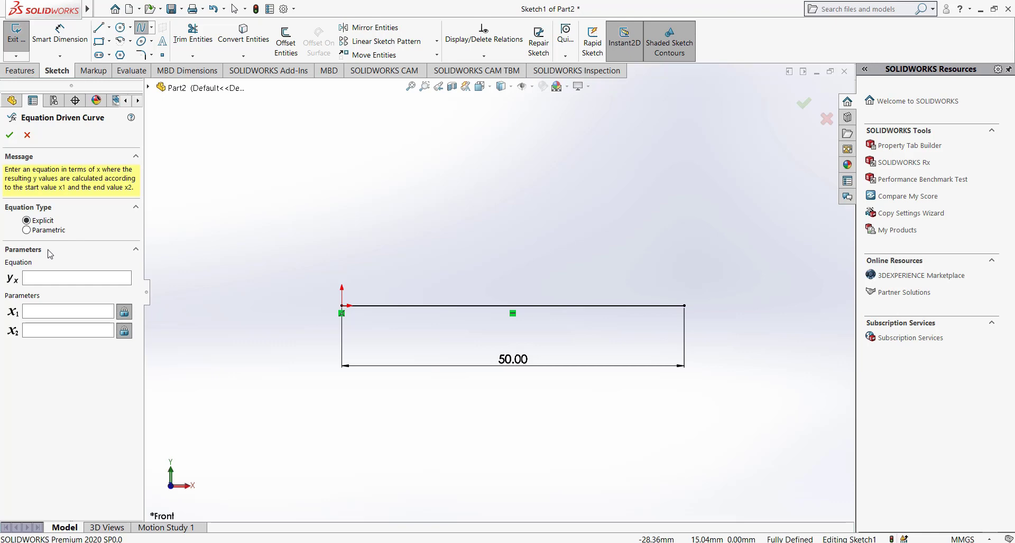
pyautogui.click(45, 279)
pyautogui.write('5*sin(x')
pyautogui.click(70, 312)
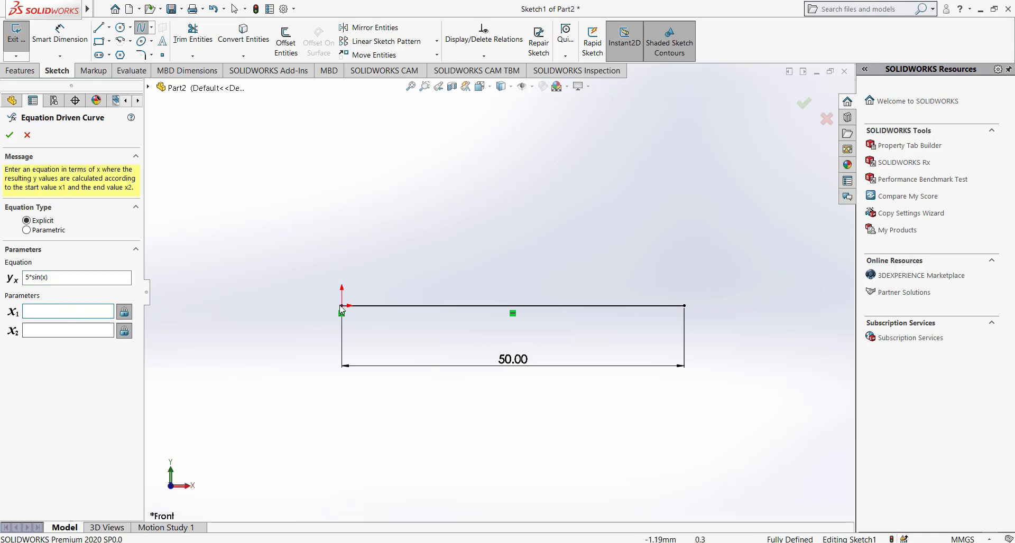
pyautogui.write('0')
pyautogui.click(40, 333)
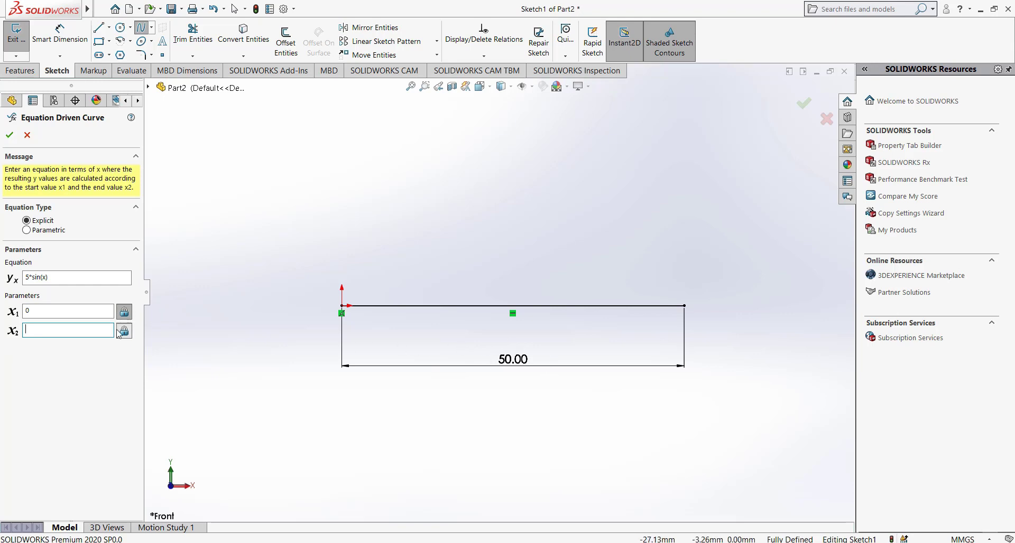
pyautogui.write('50')
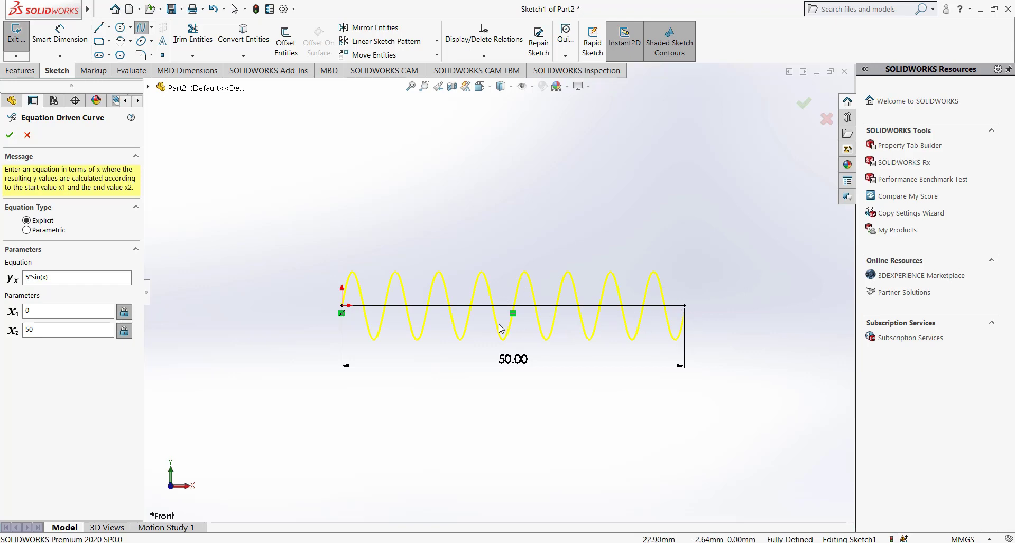
# Change the equation to 15*sin(x), refresh the preview, and commit the curve.
pyautogui.scroll(-1, 549, 331)
pyautogui.scroll(-1, 547, 320)
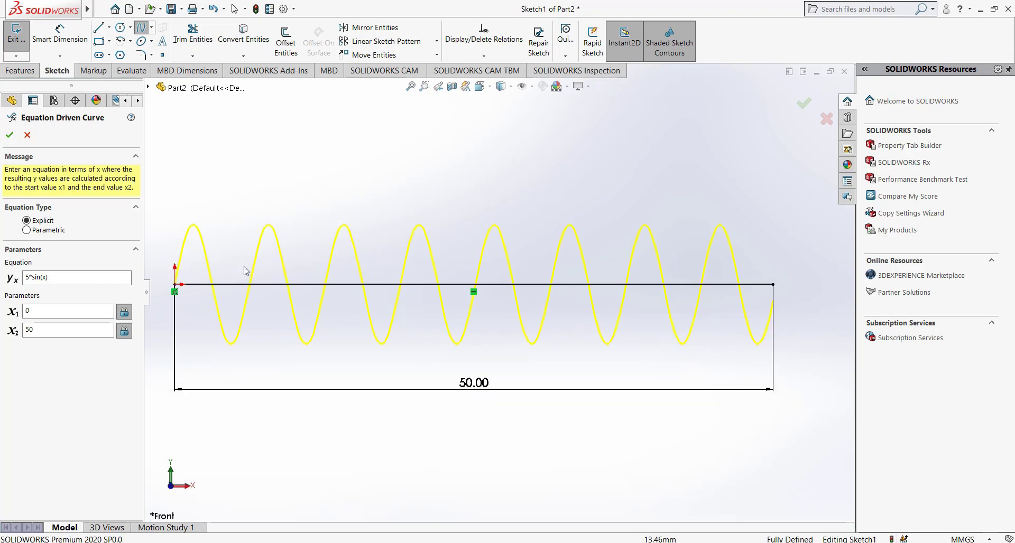
pyautogui.click(28, 279)
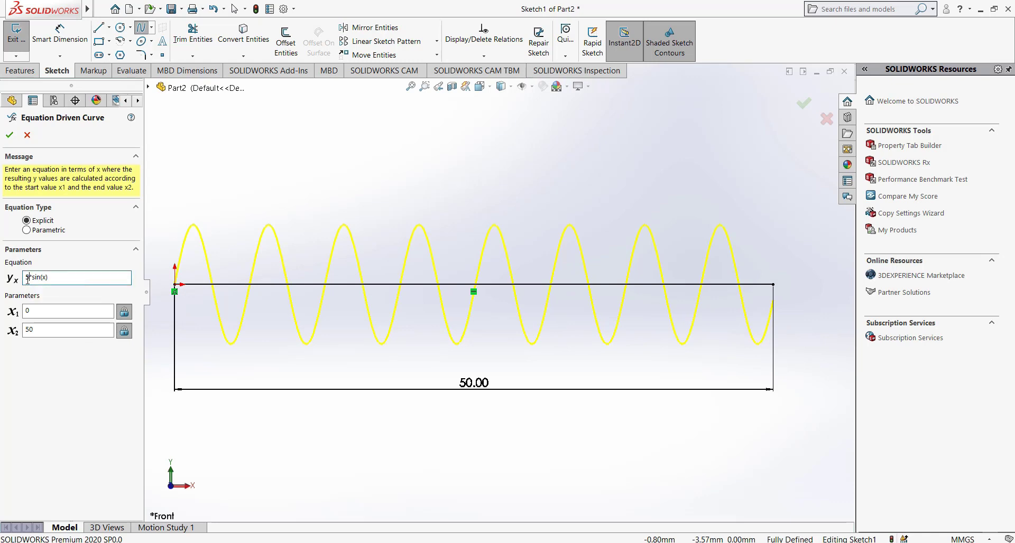
pyautogui.write('1')
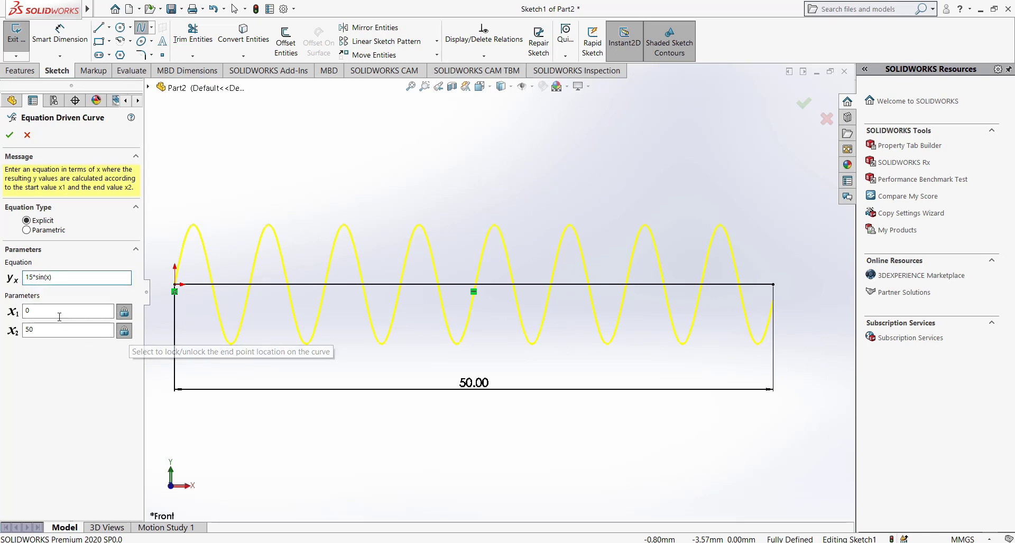
pyautogui.click(53, 312)
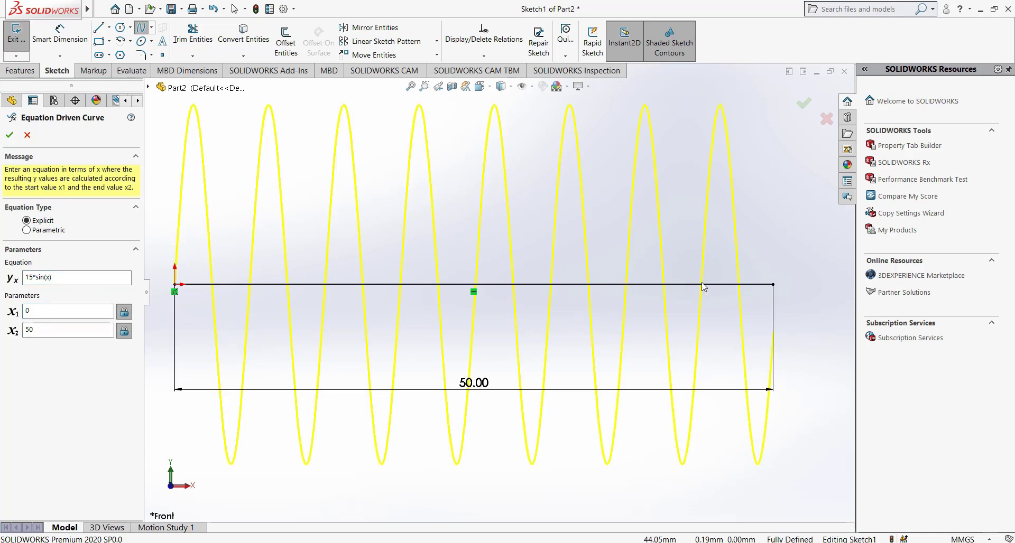
pyautogui.scroll(2, 497, 288)
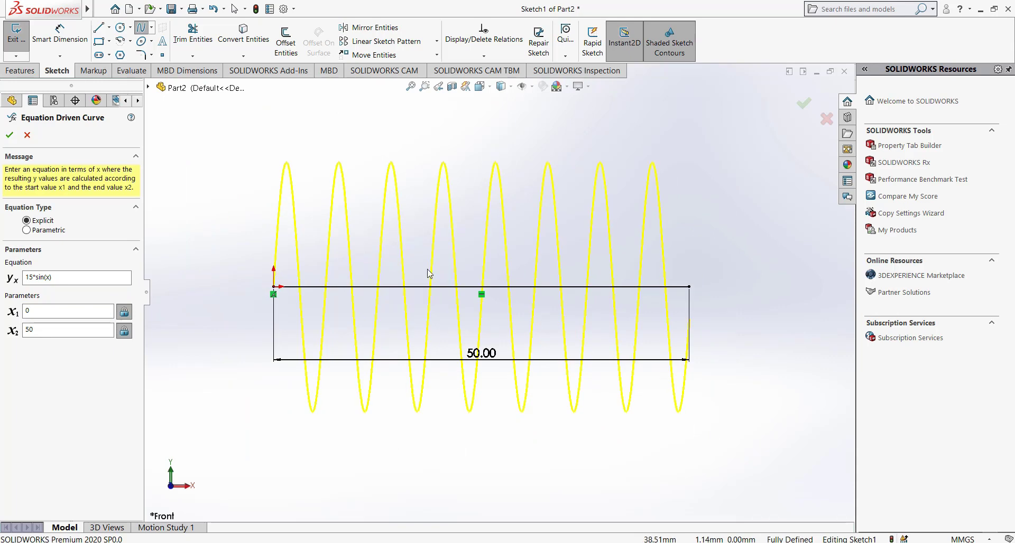
pyautogui.click(9, 135)
pyautogui.scroll(2, 317, 182)
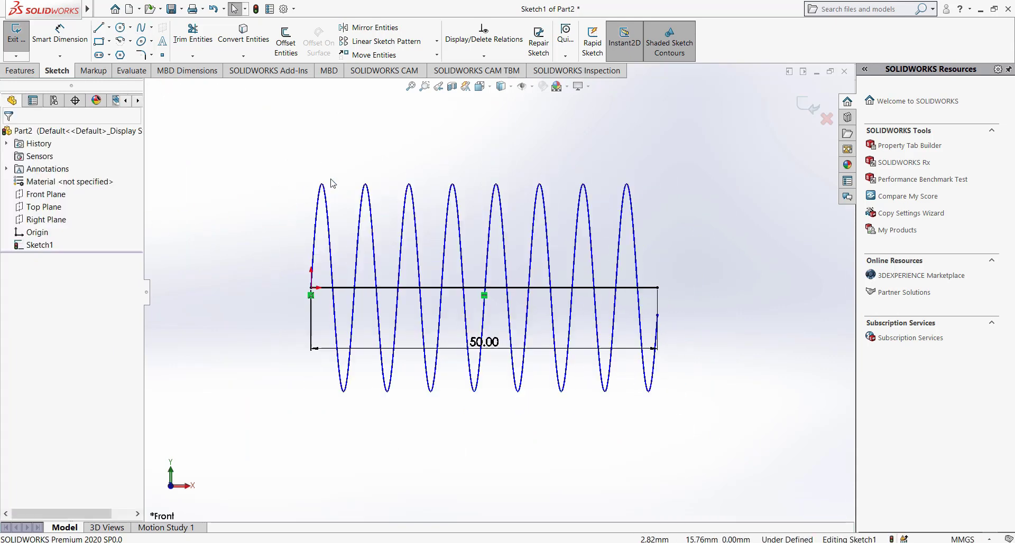
# Draw a 15 mm vertical line up from the origin, then reopen the sine curve's equation settings.
pyautogui.press('l')
pyautogui.press('space')
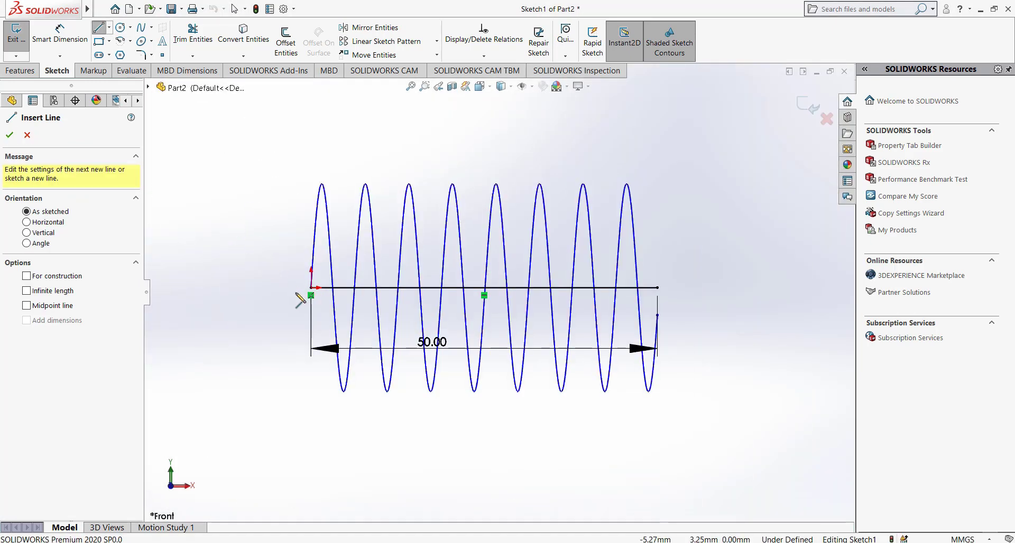
pyautogui.click(311, 287)
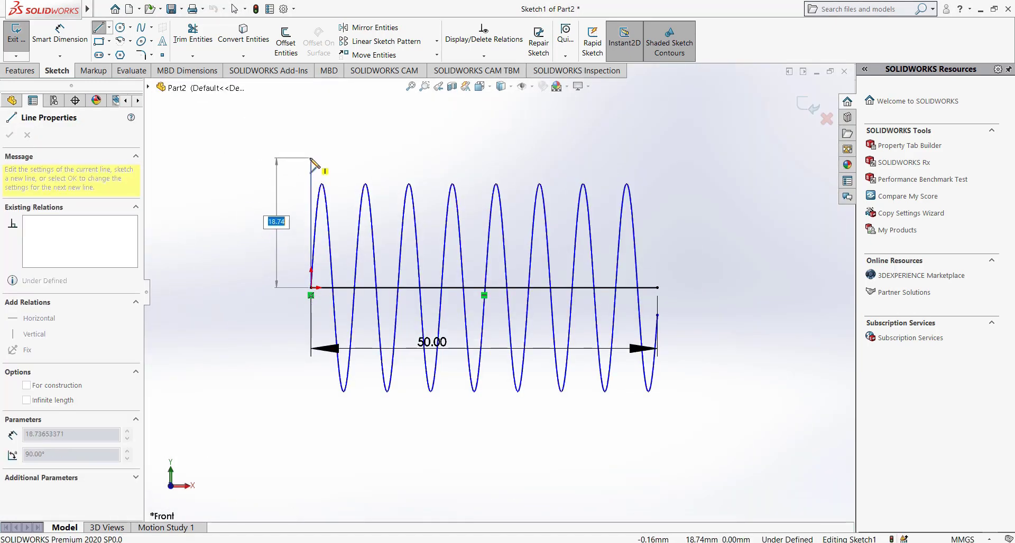
pyautogui.write('15')
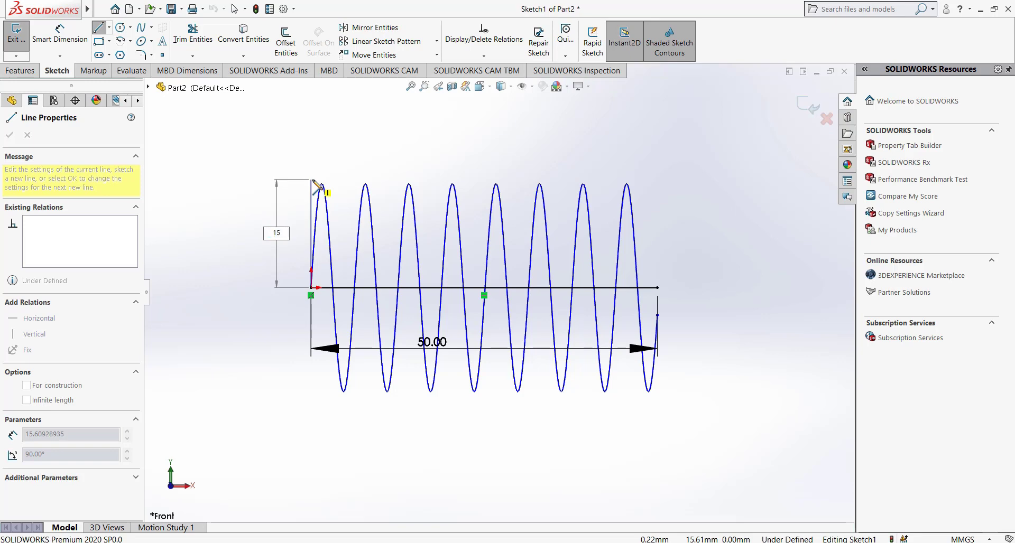
pyautogui.press('Return')
pyautogui.press('Escape')
pyautogui.press('Escape')
pyautogui.press('f')
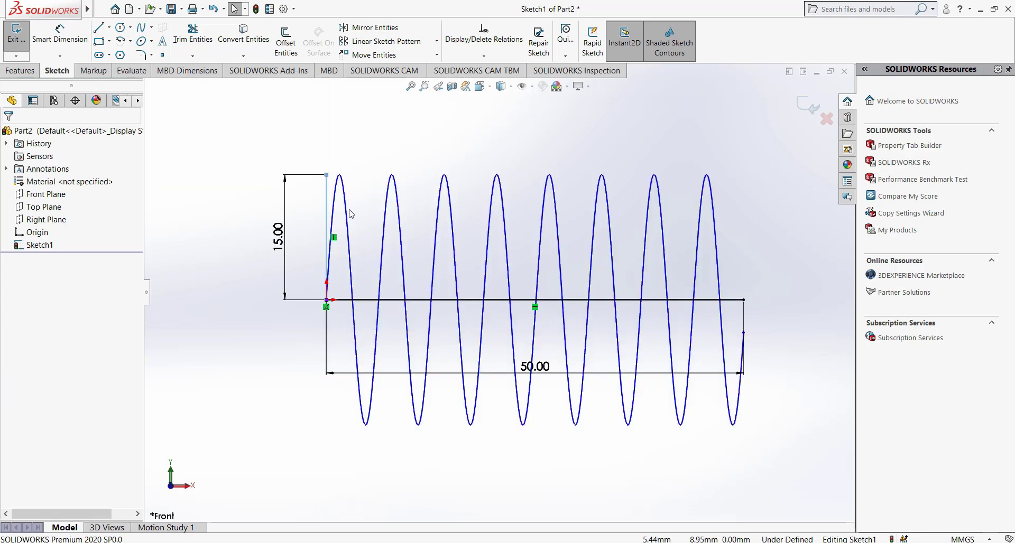
pyautogui.click(387, 210)
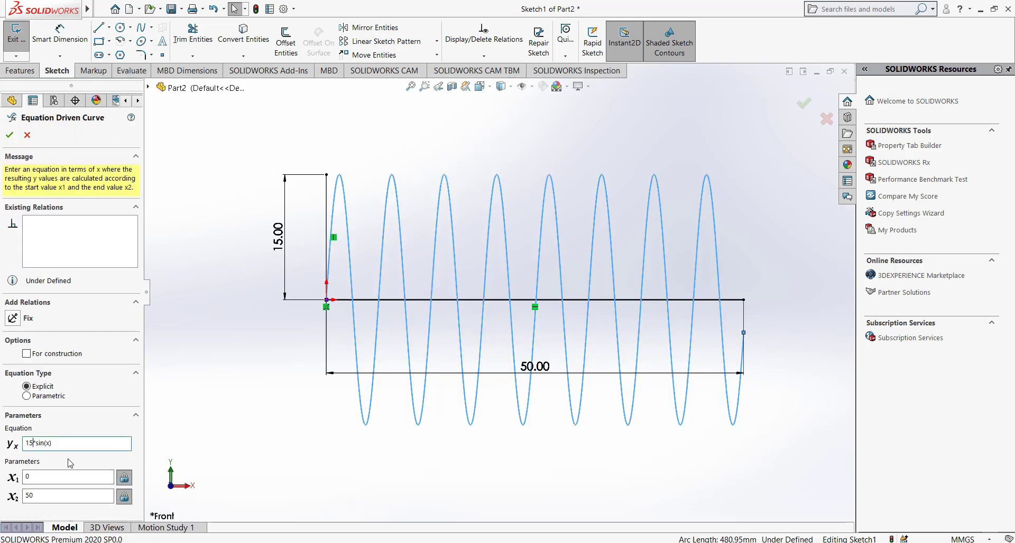
# Change the curve to 10*sin(x) with x2 = 25 and apply it.
pyautogui.click(54, 497)
pyautogui.doubleClick(23, 500)
pyautogui.write('25')
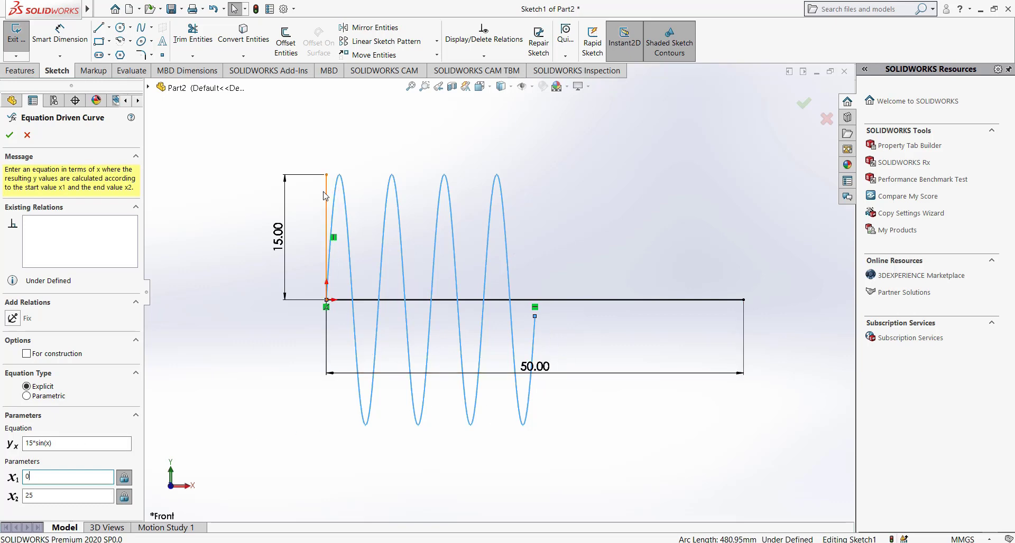
pyautogui.click(32, 445)
pyautogui.press('BackSpace')
pyautogui.write('0')
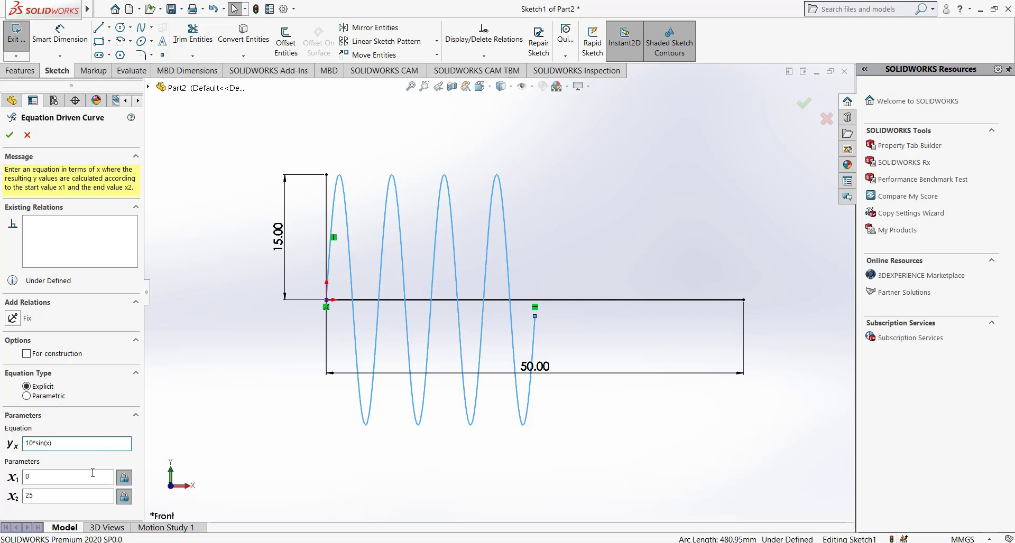
pyautogui.click(98, 416)
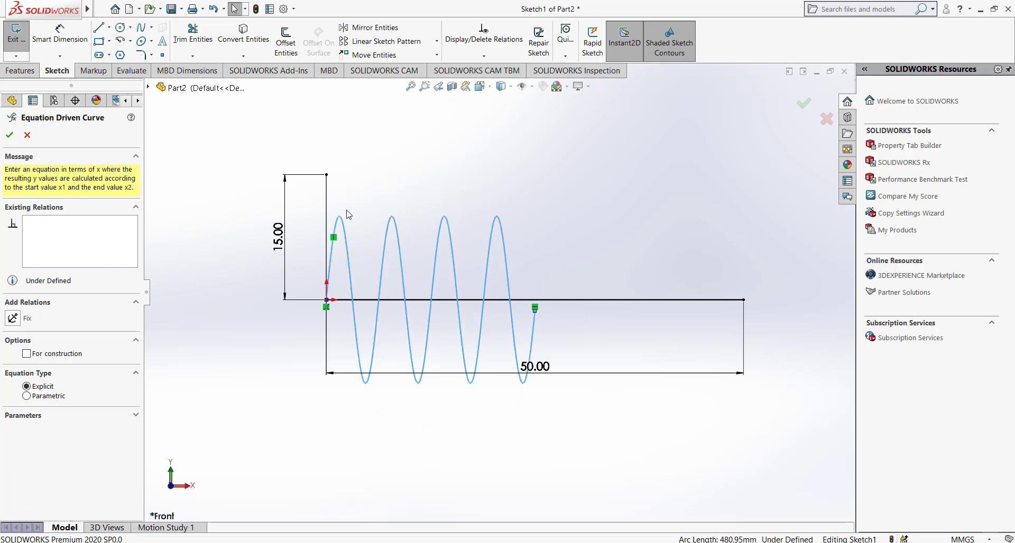
# Change the vertical line's 15 dimension to 10.00 and close the dimension edit.
pyautogui.doubleClick(280, 249)
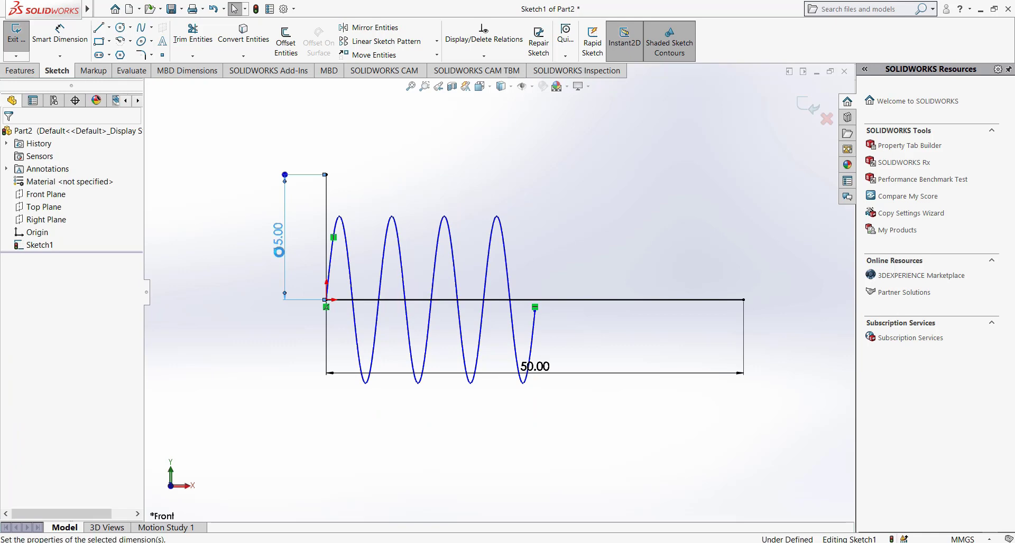
pyautogui.write('15')
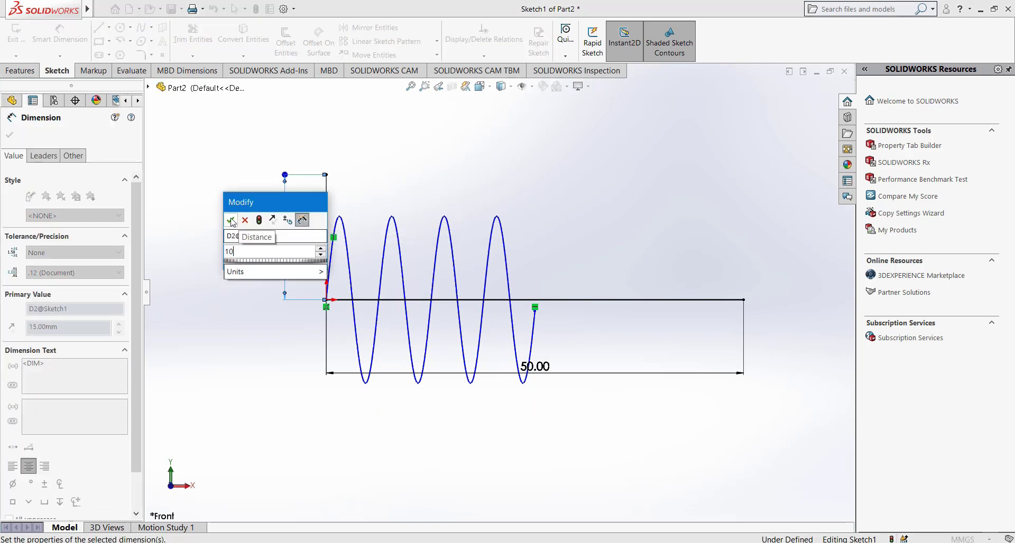
pyautogui.press('Return')
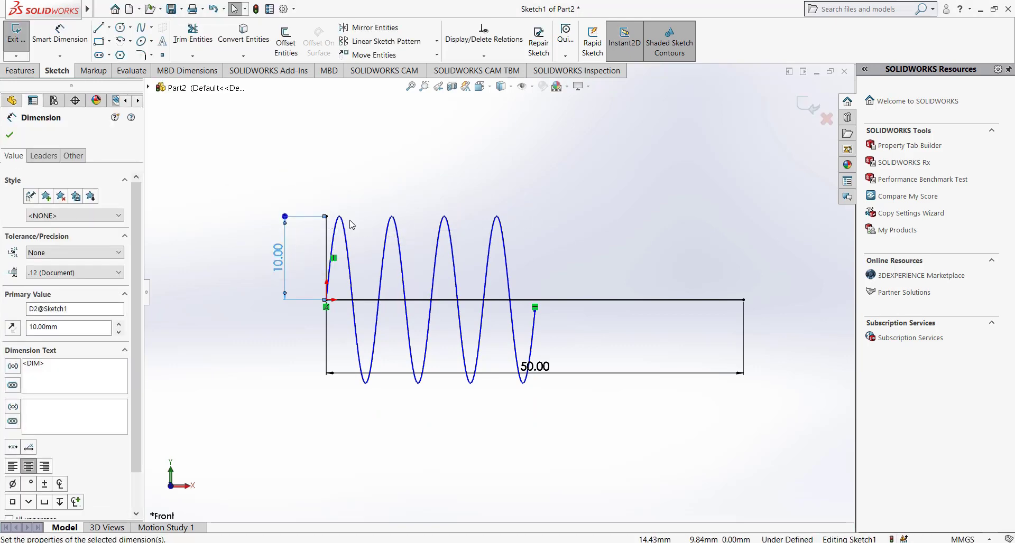
pyautogui.scroll(-1, 442, 286)
pyautogui.scroll(-1, 443, 314)
pyautogui.scroll(-1, 482, 287)
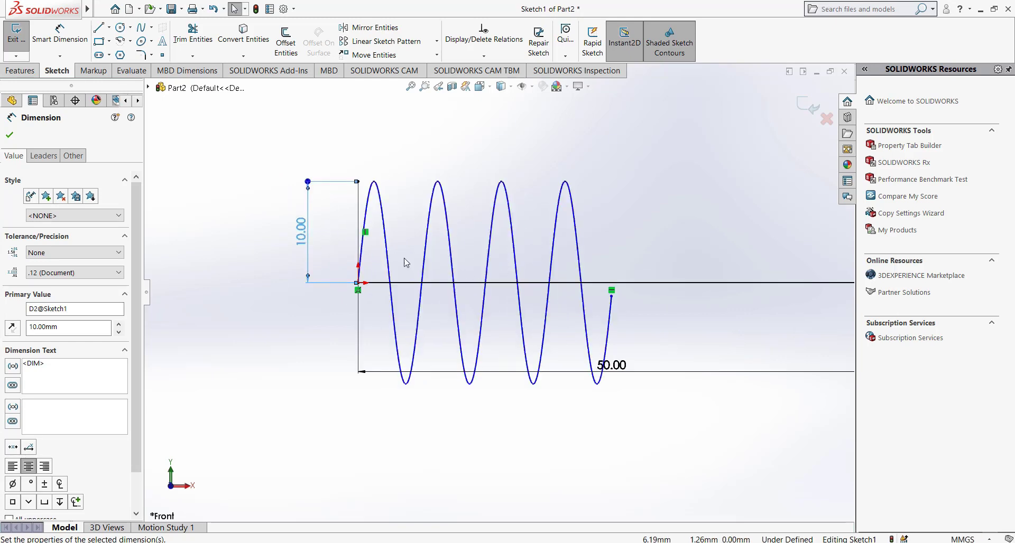
pyautogui.scroll(1, 533, 288)
pyautogui.scroll(-1, 566, 288)
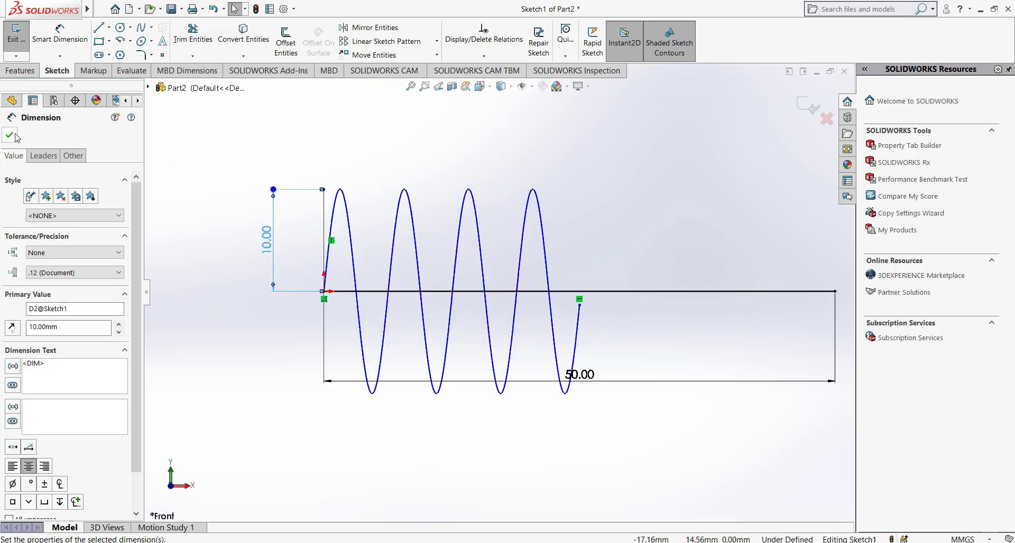
pyautogui.click(565, 254)
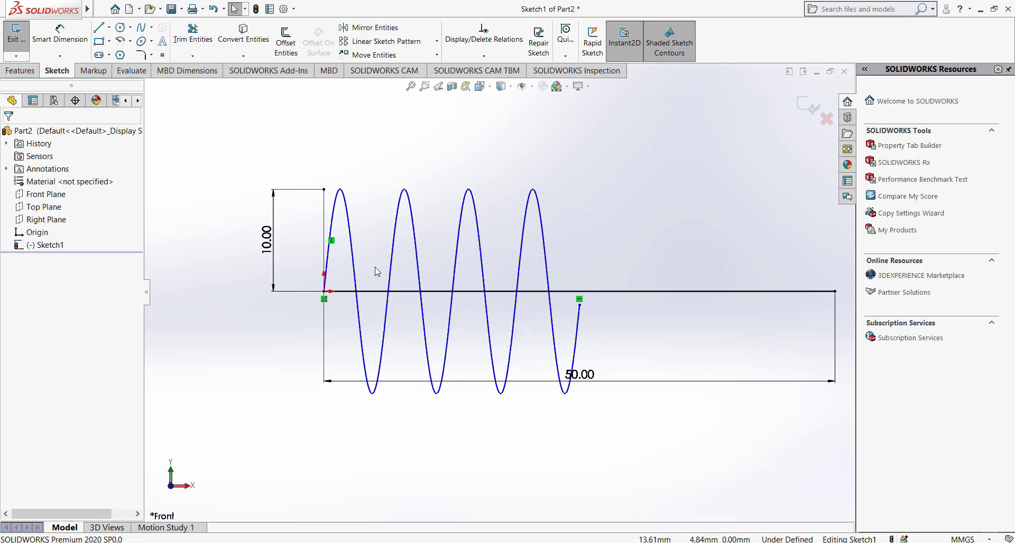
pyautogui.click(334, 210)
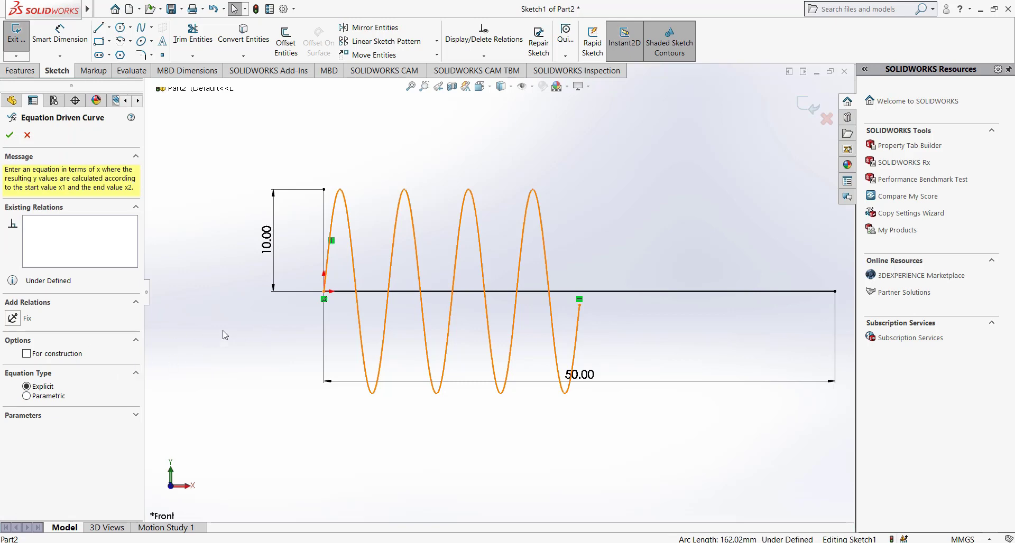
pyautogui.click(347, 230)
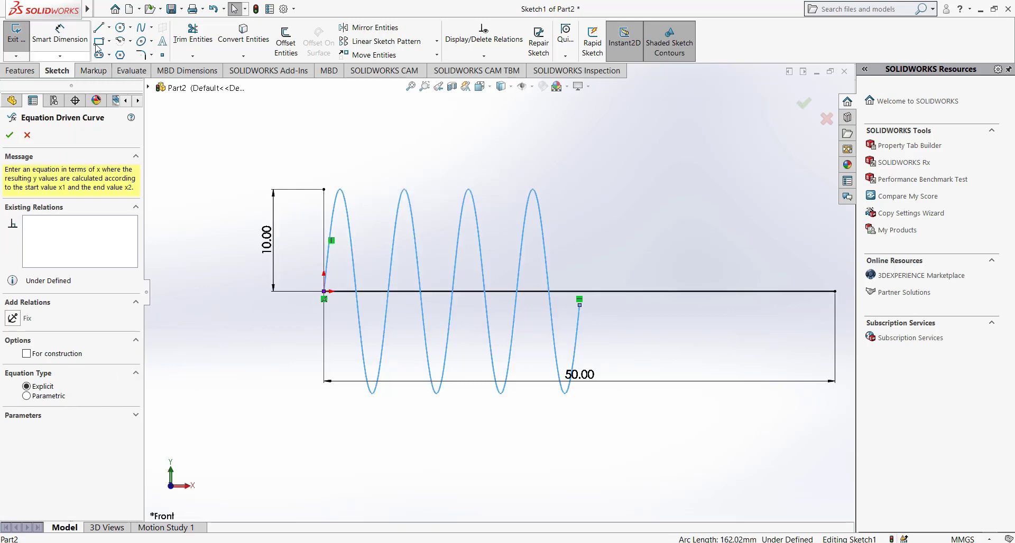
pyautogui.click(151, 27)
pyautogui.click(169, 69)
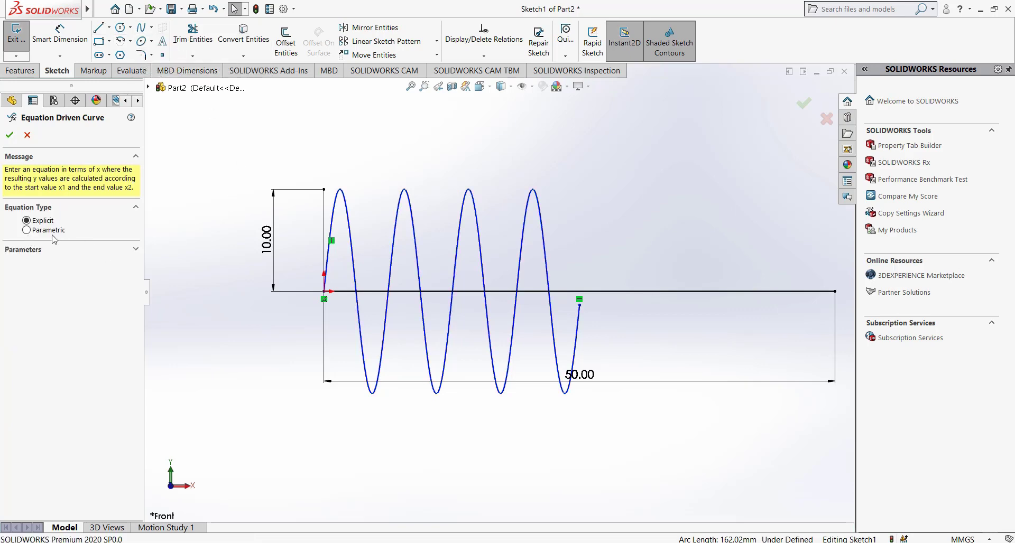
pyautogui.click(136, 251)
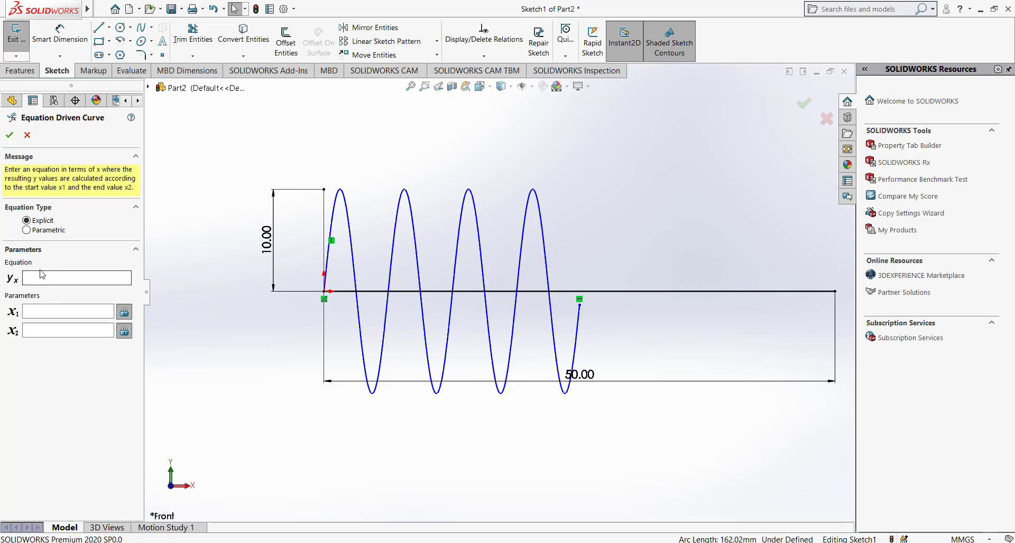
pyautogui.click(26, 231)
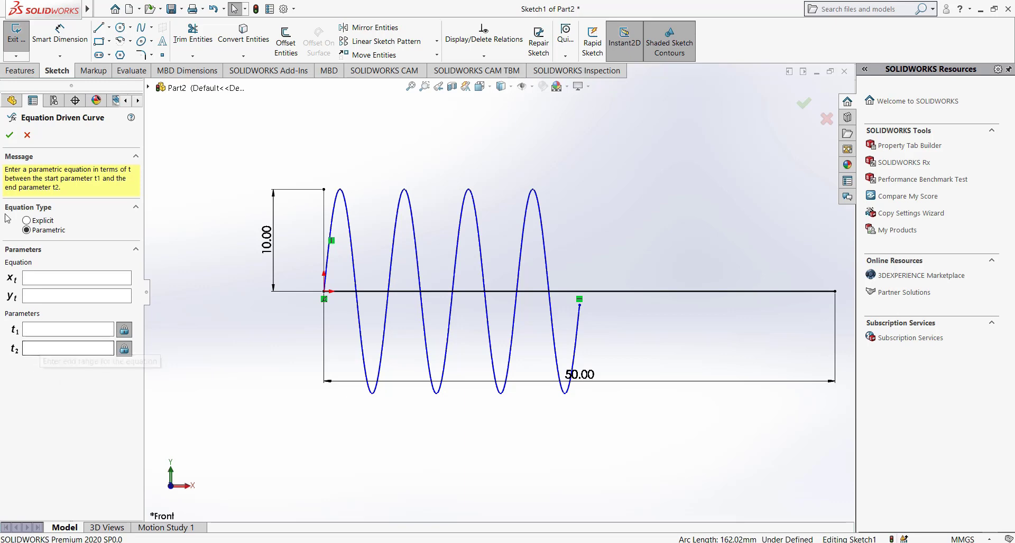
pyautogui.click(27, 136)
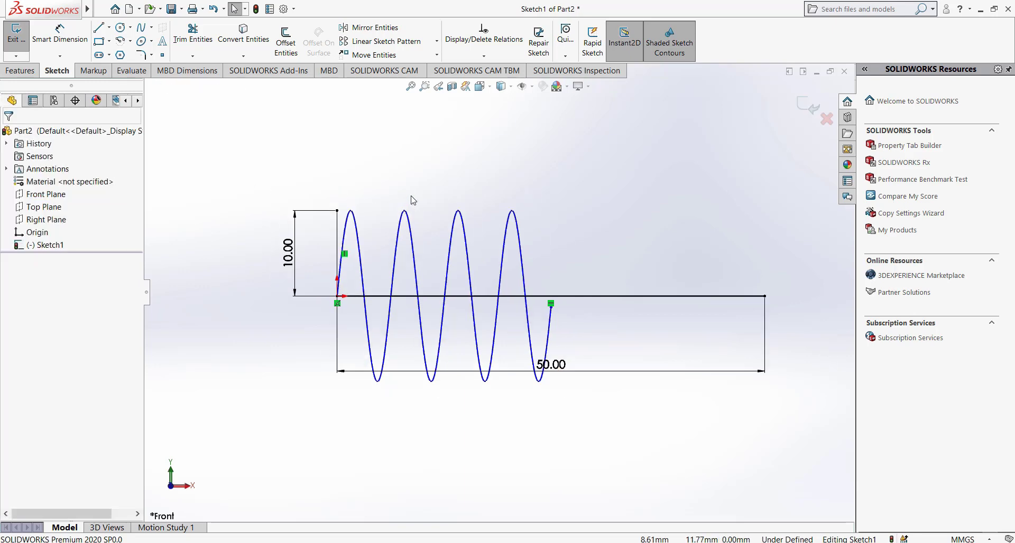
pyautogui.click(151, 28)
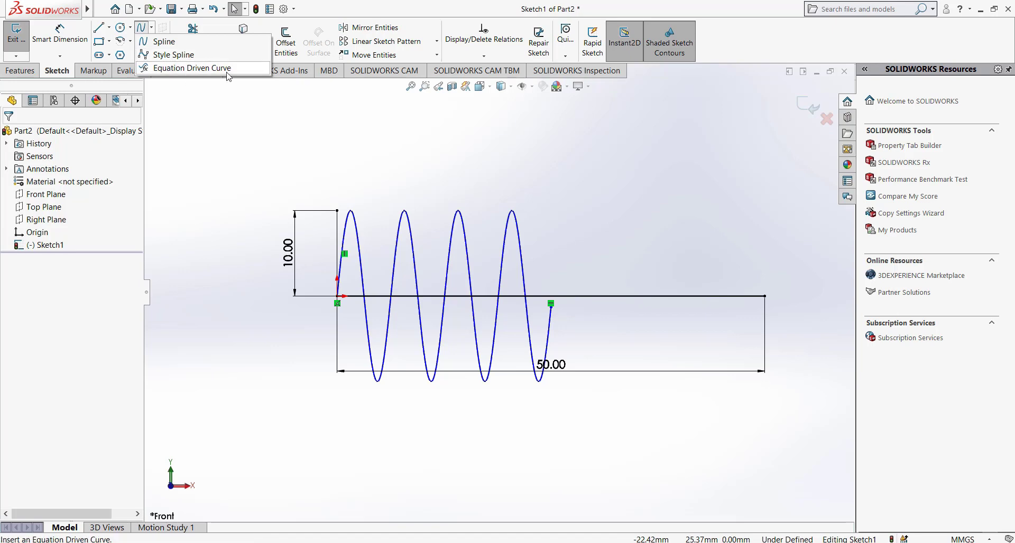
pyautogui.click(327, 153)
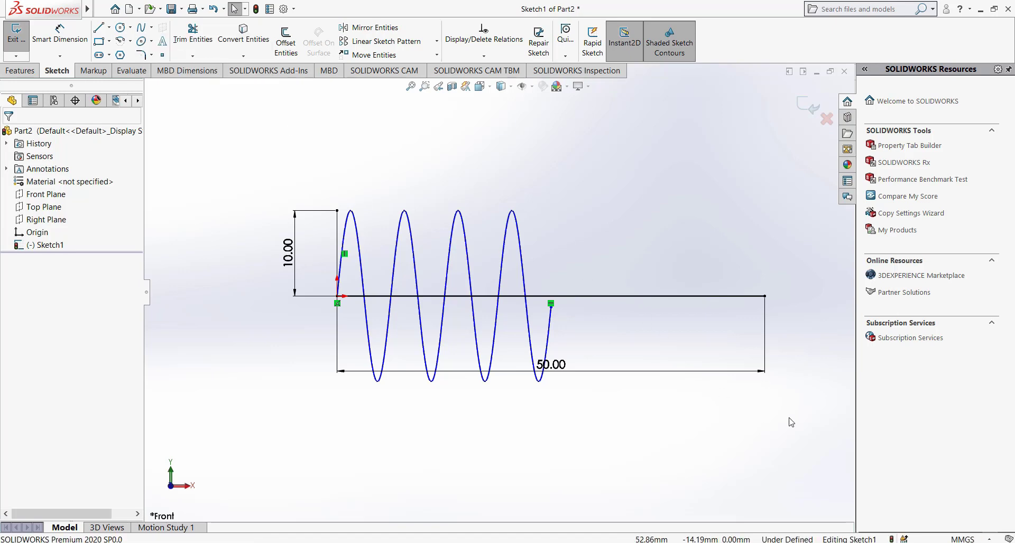